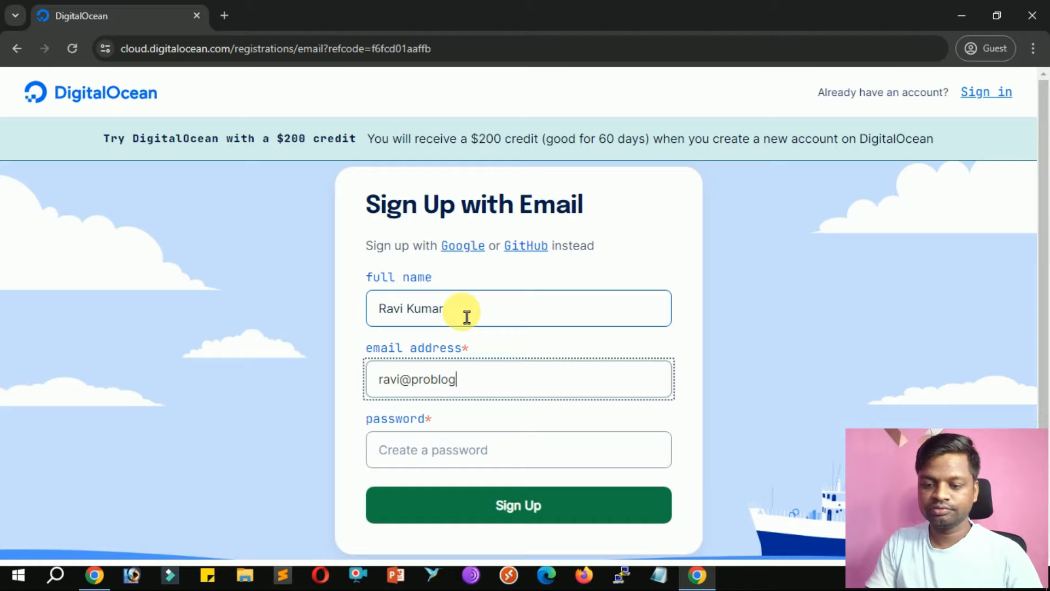
Finish entering the email address, add a password, and submit the DigitalOcean sign-up form.
{"action": "type", "text": "guru.com"}
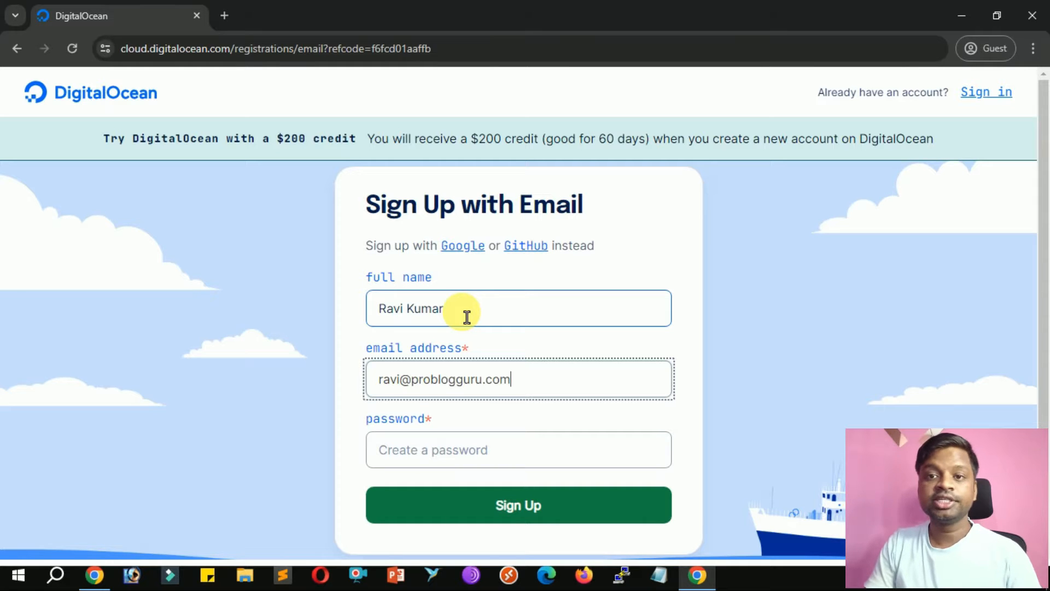
{"action": "key", "text": "Tab"}
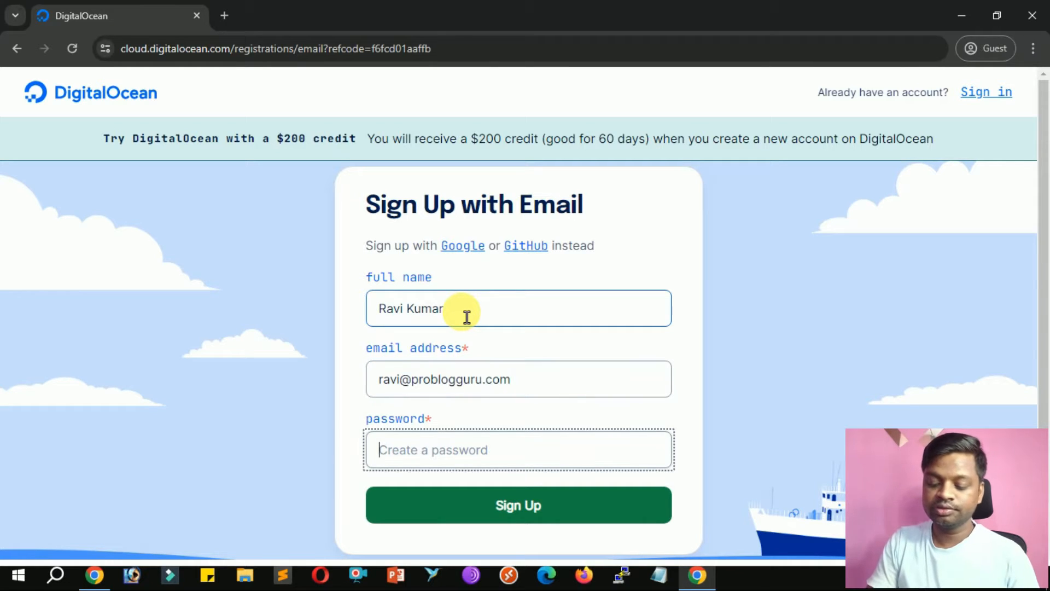
{"action": "type", "text": "•"}
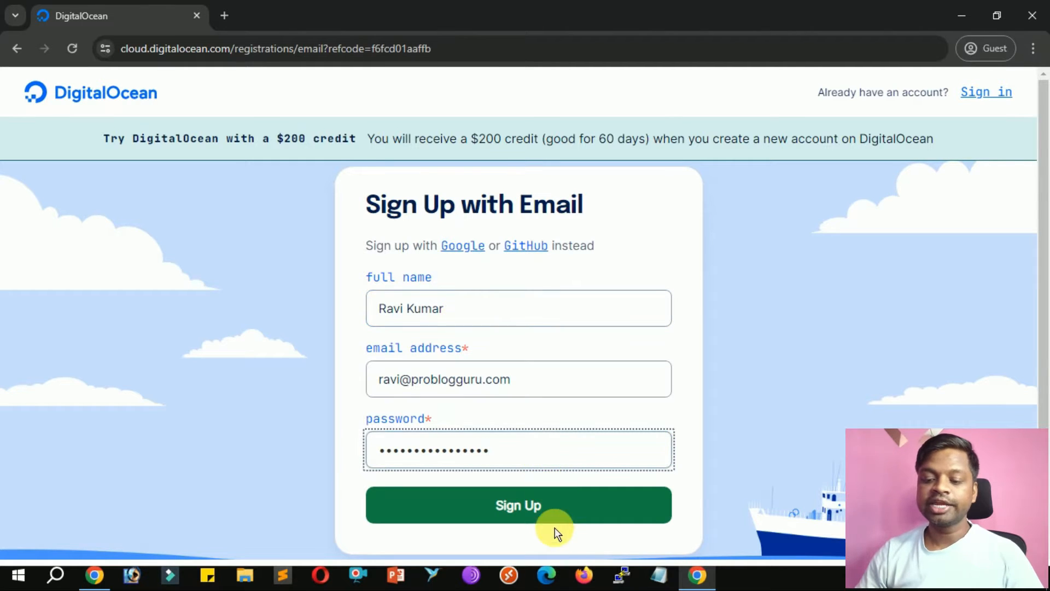
{"action": "left_click", "coordinate": [559, 507]}
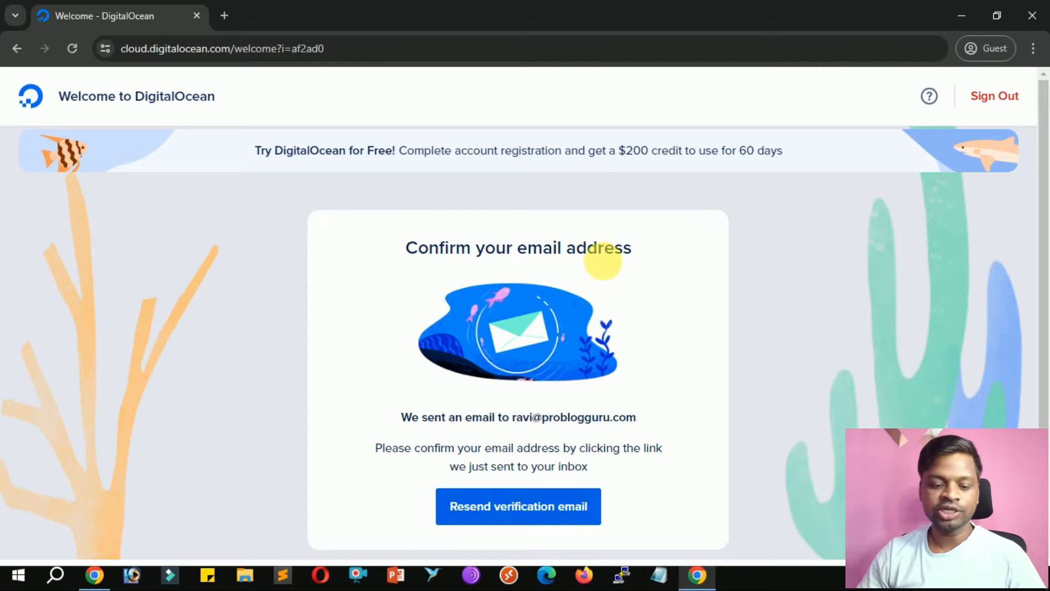
Copy the verification link from the Gmail confirmation email and load it in a new tab.
{"action": "left_click", "coordinate": [95, 575]}
{"action": "right_click", "coordinate": [552, 307]}
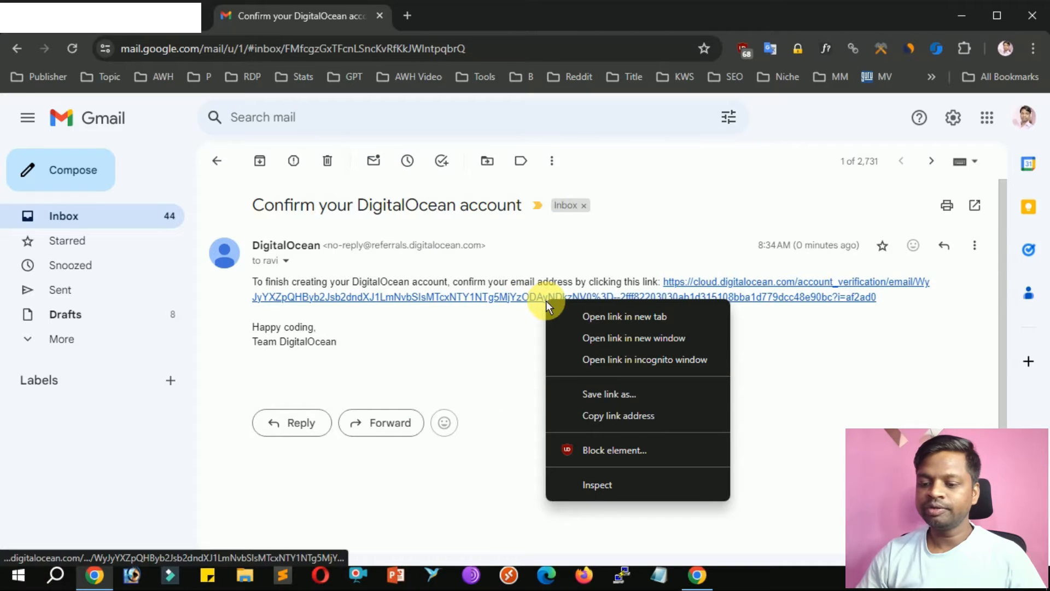
{"action": "left_click", "coordinate": [647, 421]}
{"action": "key", "text": "alt+Tab"}
{"action": "left_click", "coordinate": [224, 16]}
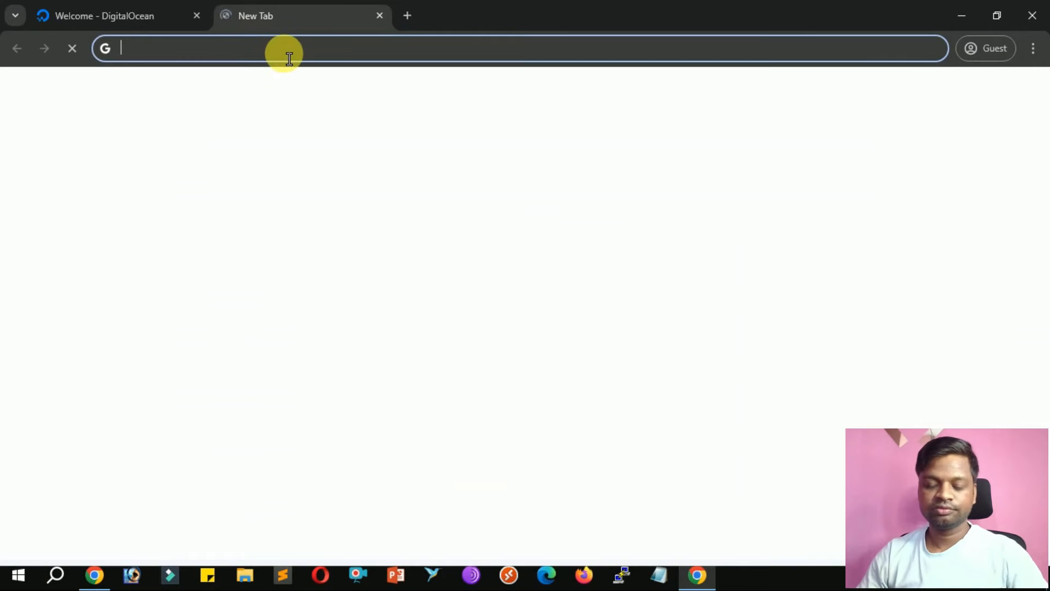
{"action": "key", "text": "ctrl+v"}
{"action": "key", "text": "Return"}
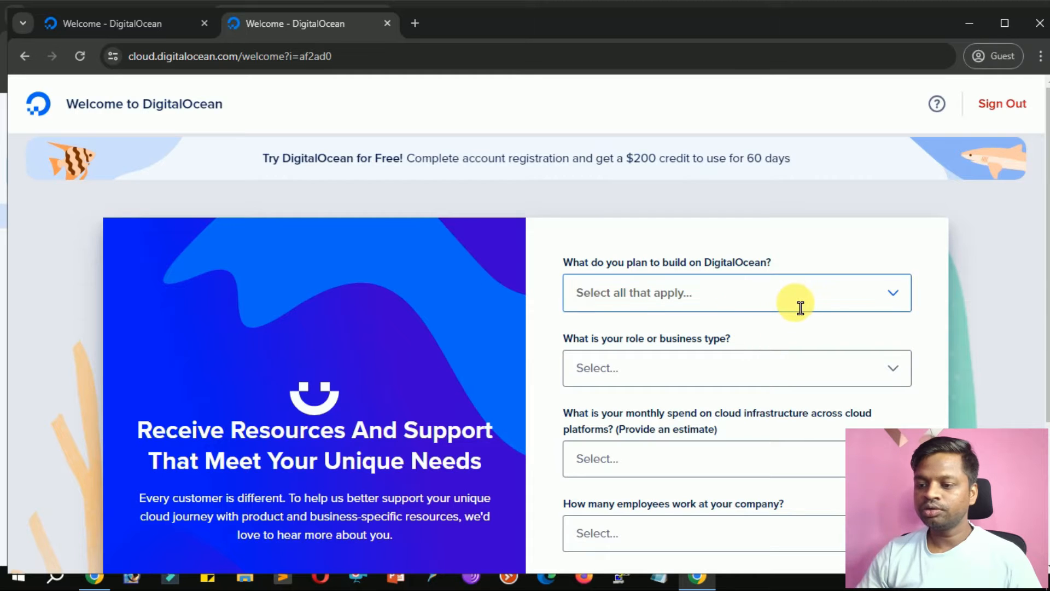
Submit the survey with A website or content site, Other, $0 - $50, I work alone, and Cloud console.
{"action": "left_click", "coordinate": [825, 304]}
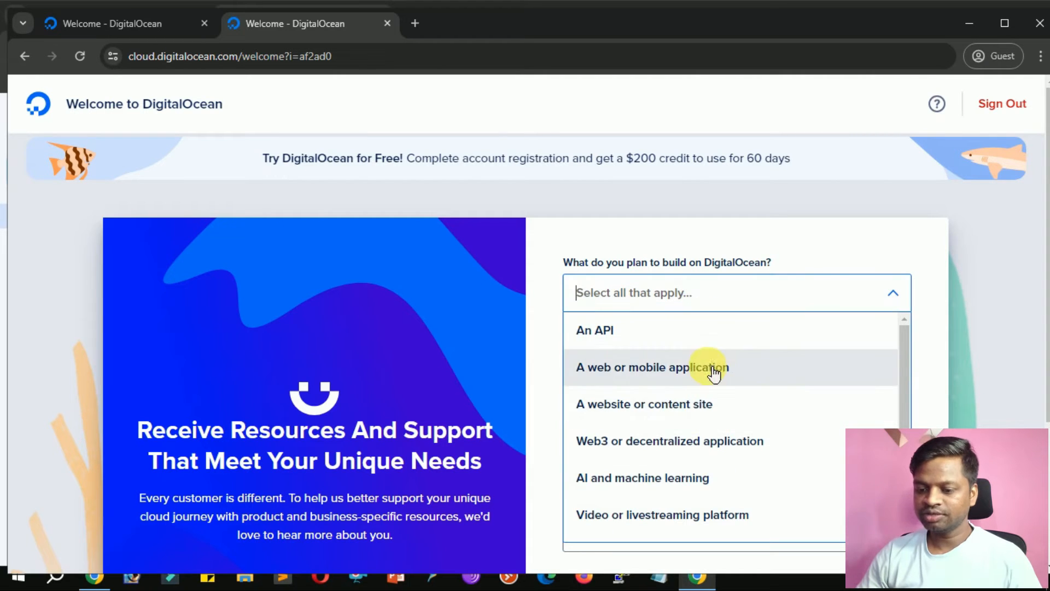
{"action": "left_click", "coordinate": [712, 406]}
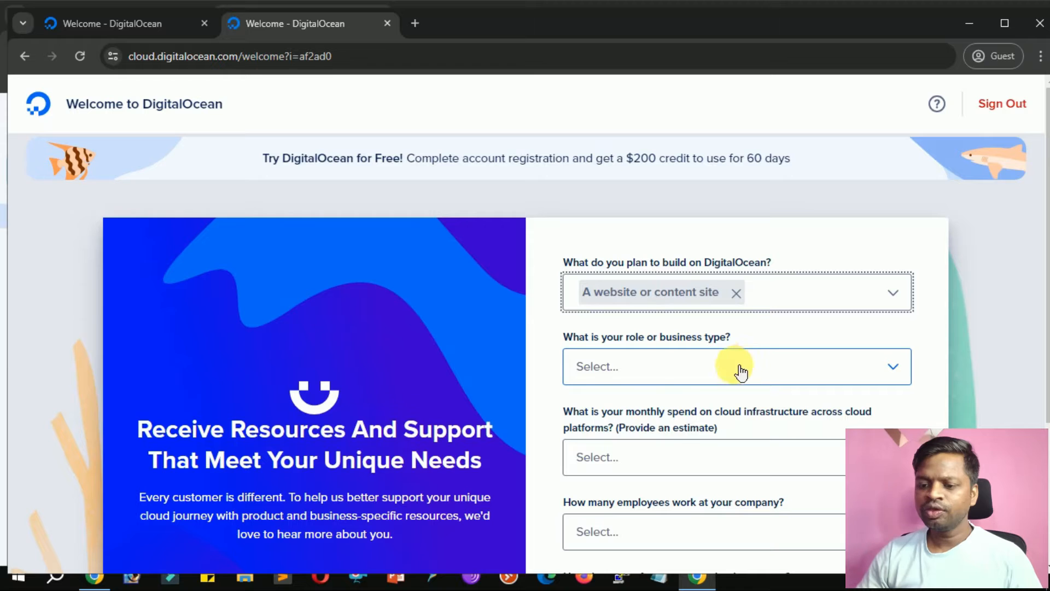
{"action": "left_click", "coordinate": [710, 371]}
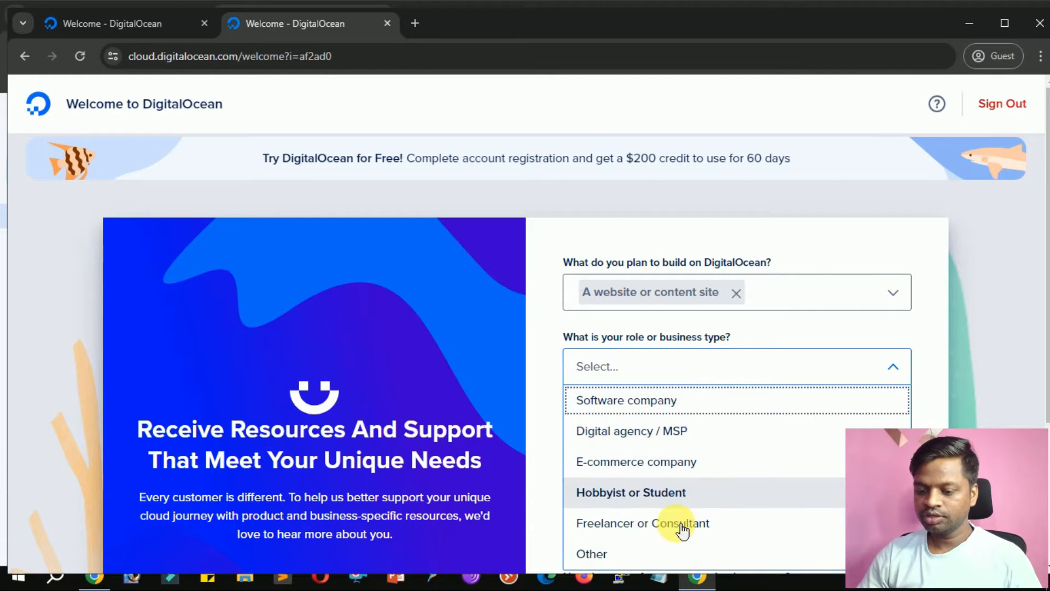
{"action": "left_click", "coordinate": [651, 558]}
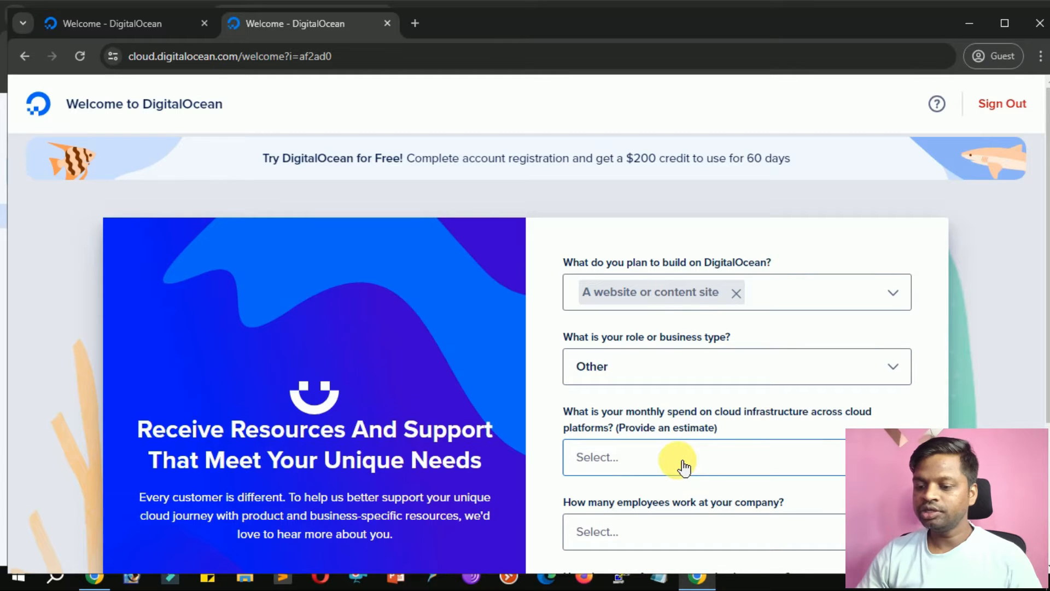
{"action": "left_click", "coordinate": [720, 463]}
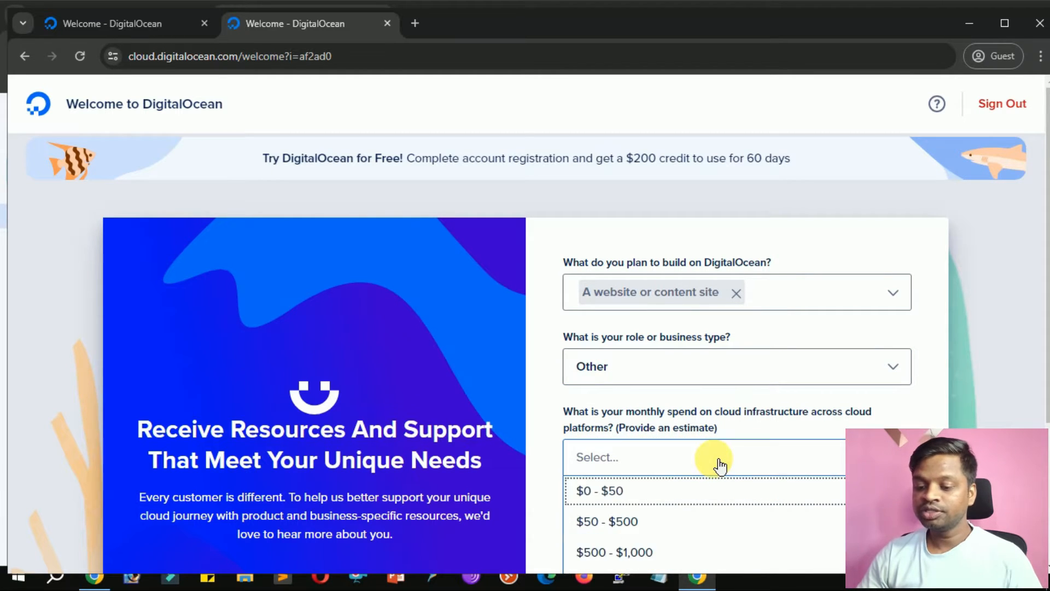
{"action": "left_click", "coordinate": [695, 499]}
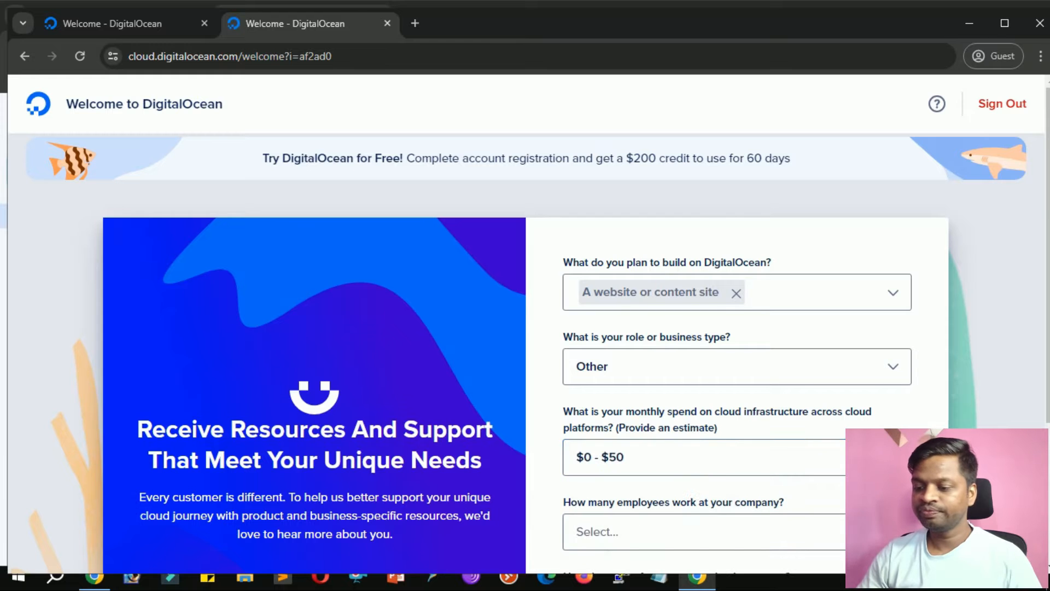
{"action": "scroll", "coordinate": [657, 383], "scroll_direction": "down", "scroll_amount": 3}
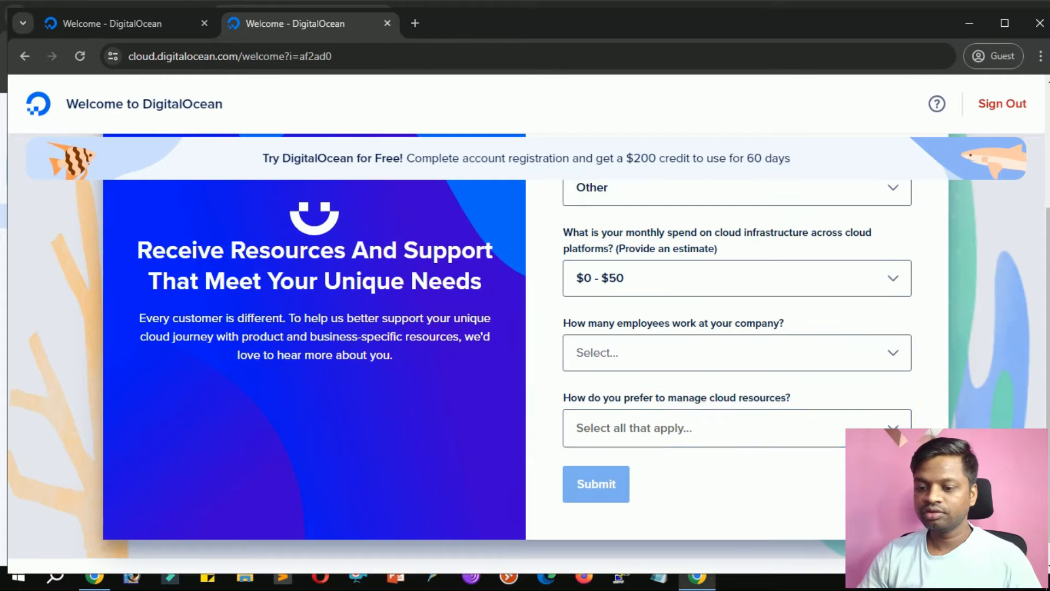
{"action": "left_click", "coordinate": [655, 360]}
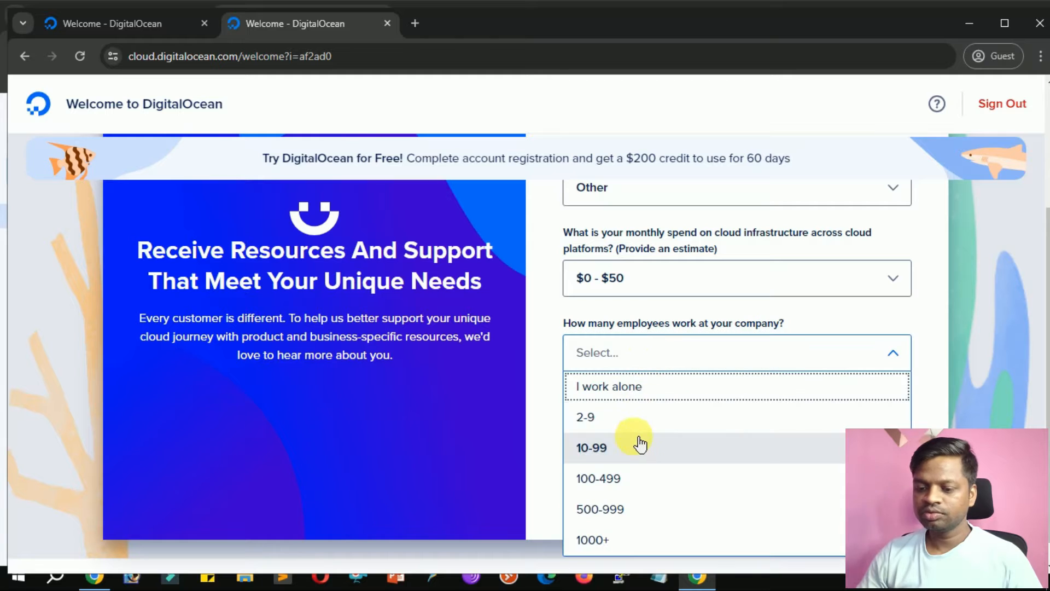
{"action": "left_click", "coordinate": [659, 392]}
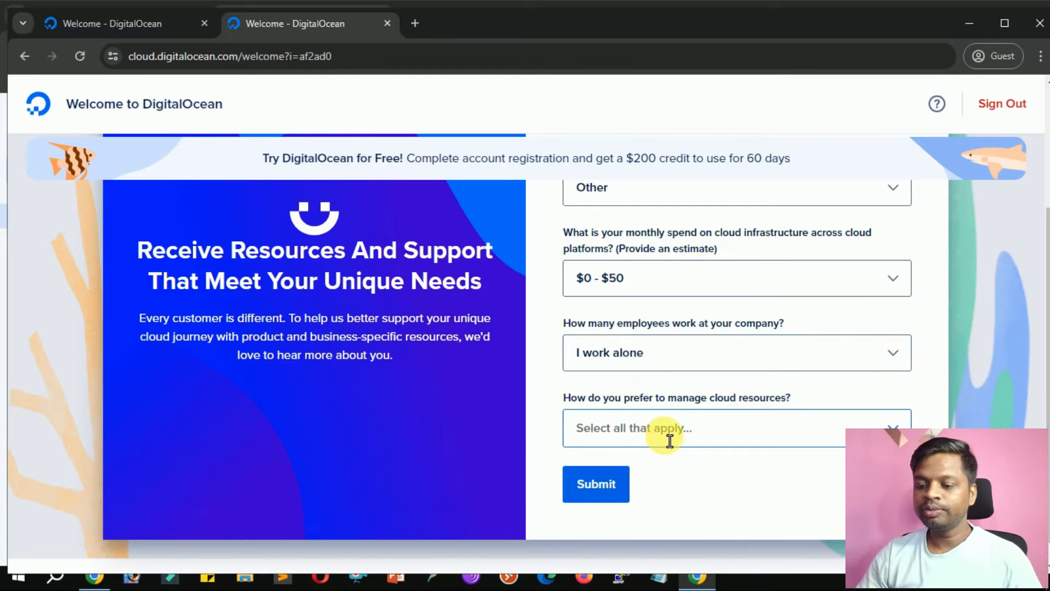
{"action": "left_click", "coordinate": [713, 436]}
{"action": "left_click", "coordinate": [690, 474]}
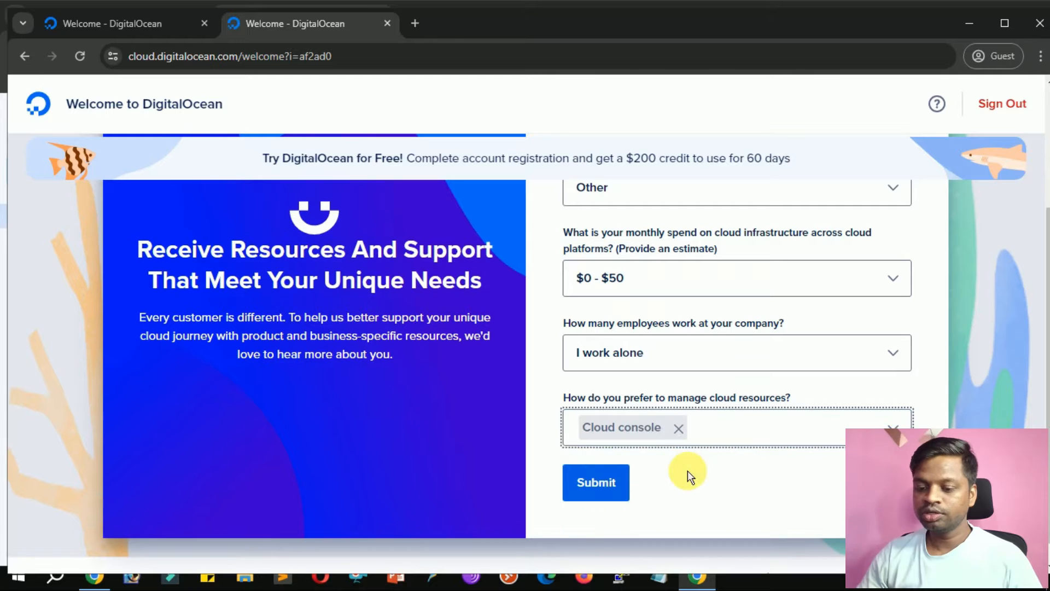
{"action": "left_click", "coordinate": [616, 490]}
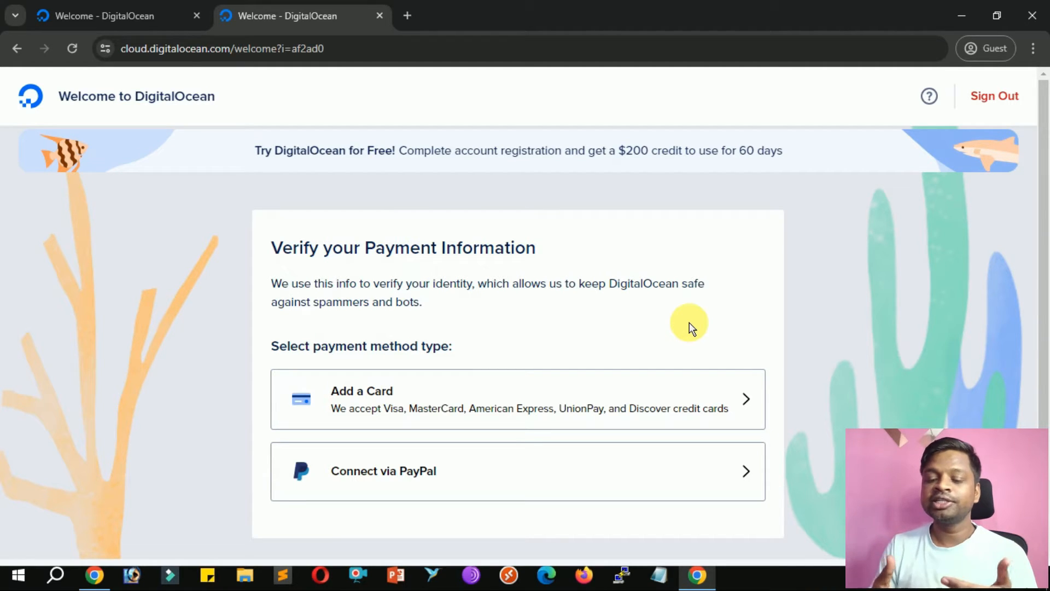
Add a payment card with India as the billing country and complete sign-up.
{"action": "left_click", "coordinate": [593, 394]}
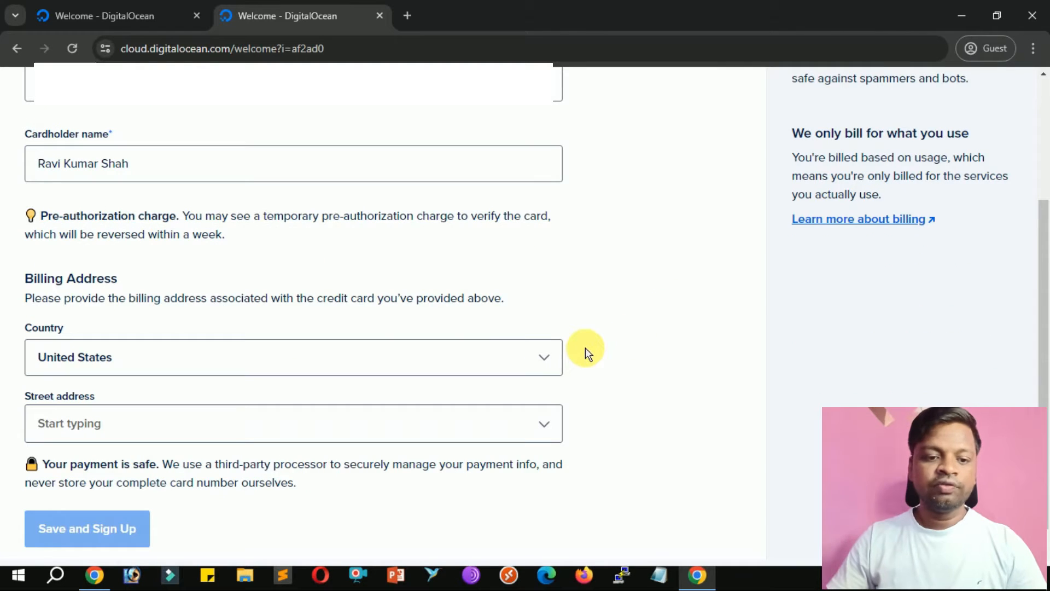
{"action": "left_click", "coordinate": [469, 357]}
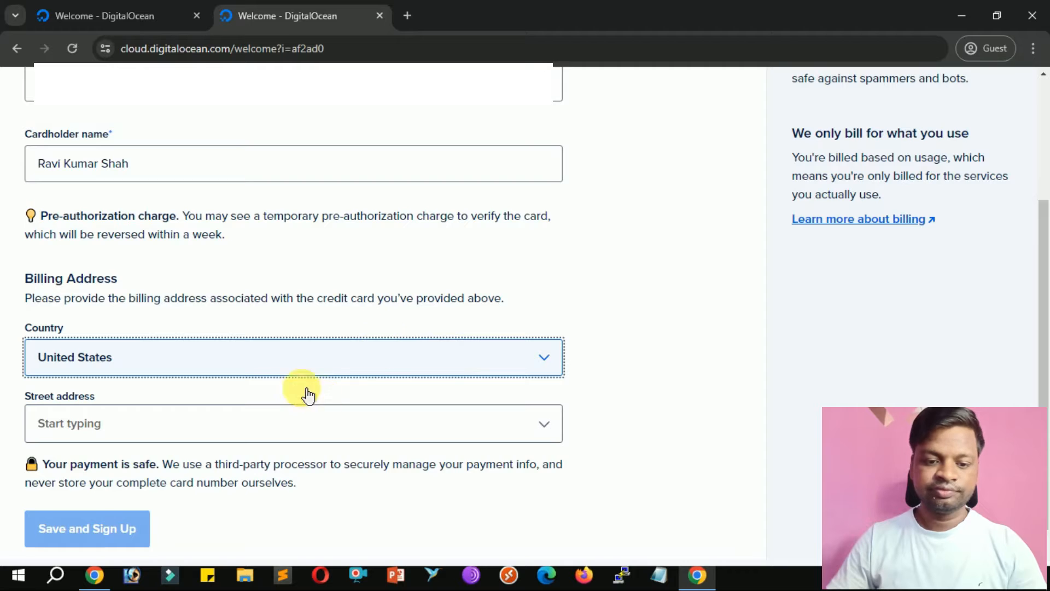
{"action": "left_click", "coordinate": [282, 371]}
{"action": "key", "text": "i"}
{"action": "key", "text": "i"}
{"action": "key", "text": "i"}
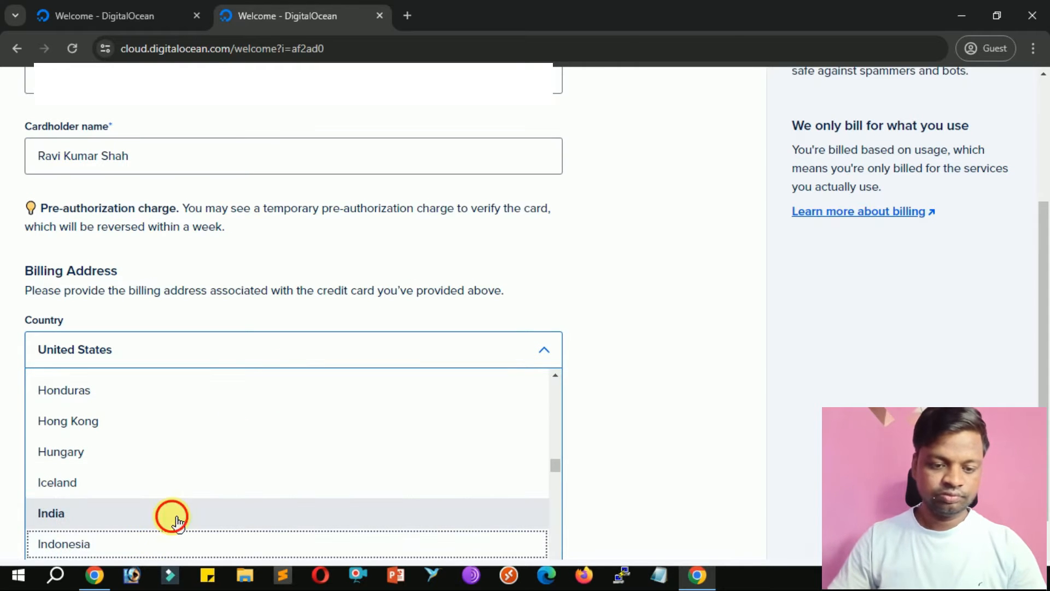
{"action": "left_click", "coordinate": [178, 523]}
{"action": "scroll", "coordinate": [350, 471], "scroll_direction": "down", "scroll_amount": 4}
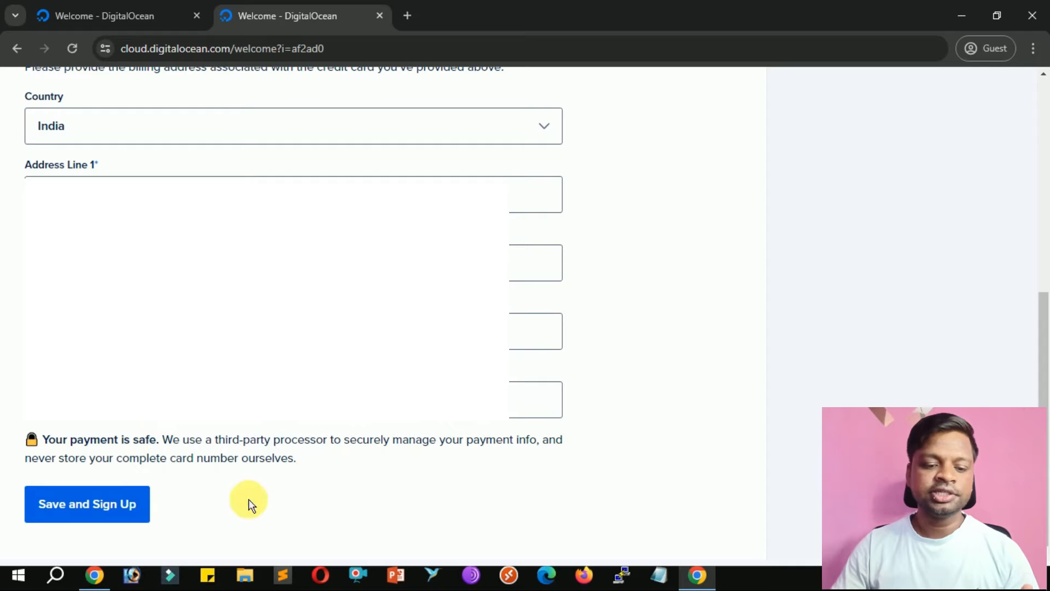
{"action": "left_click", "coordinate": [104, 507]}
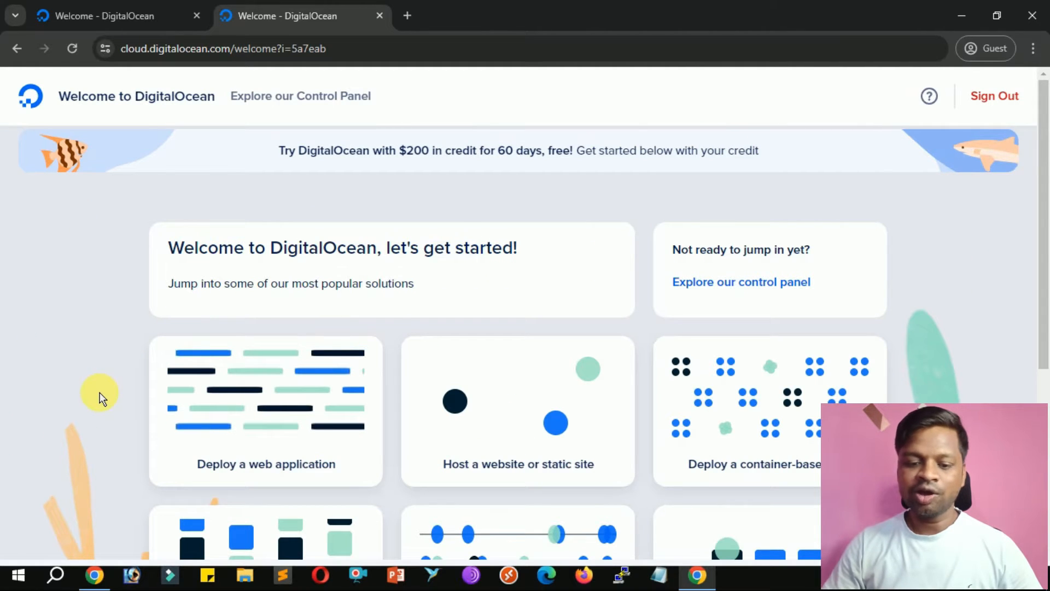
Choose Deploy a virtual machine from the welcome page.
{"action": "scroll", "coordinate": [100, 398], "scroll_direction": "down", "scroll_amount": 3}
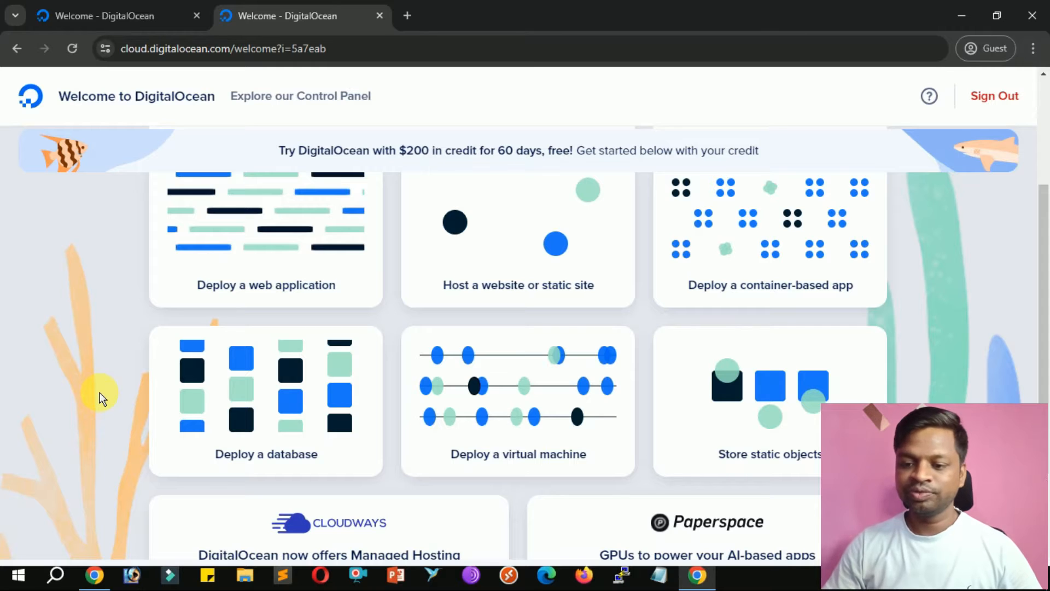
{"action": "scroll", "coordinate": [100, 398], "scroll_direction": "down", "scroll_amount": 2}
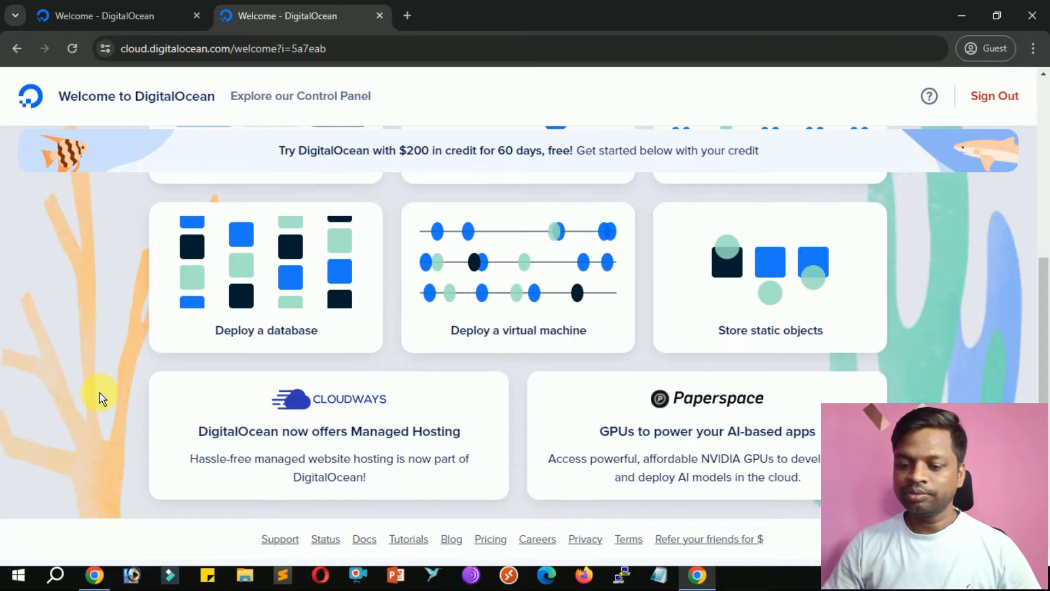
{"action": "left_click", "coordinate": [573, 329]}
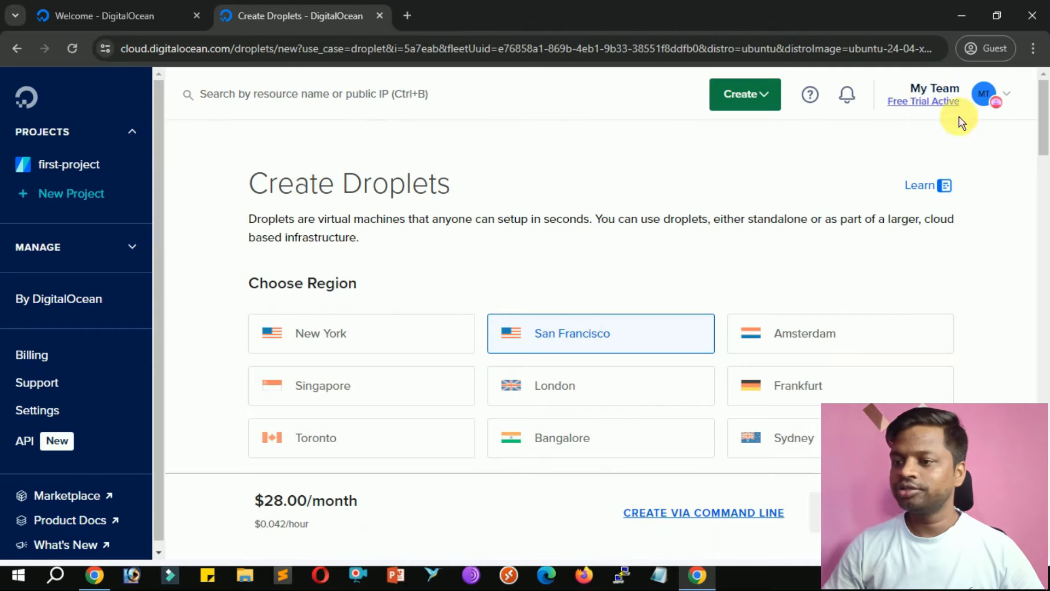
Confirm the free trial shows $200.00 credit with 59 days left, then open the Create menu.
{"action": "left_click", "coordinate": [932, 109]}
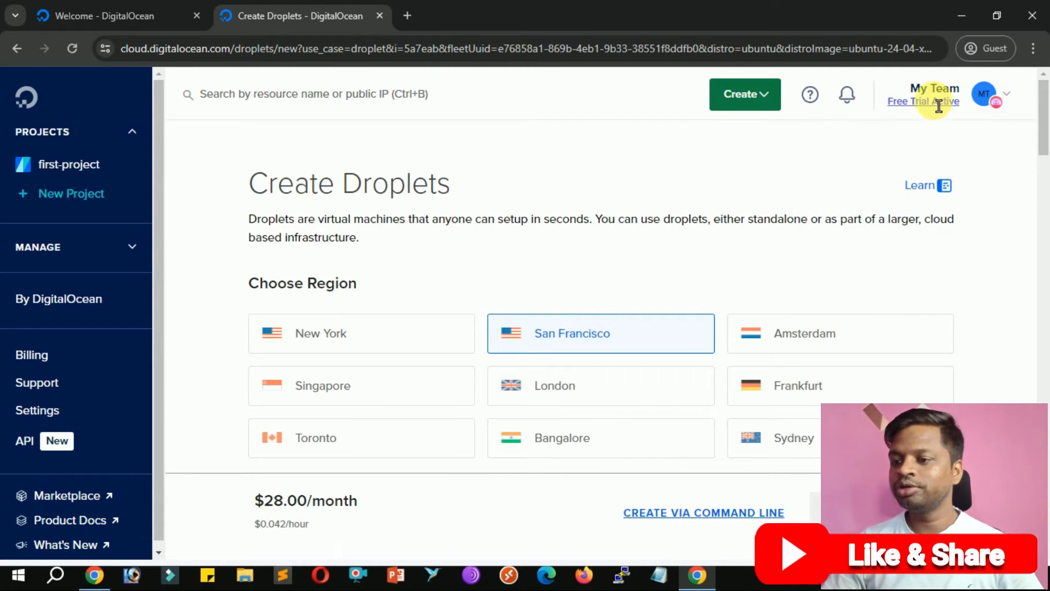
{"action": "mouse_move", "coordinate": [944, 111]}
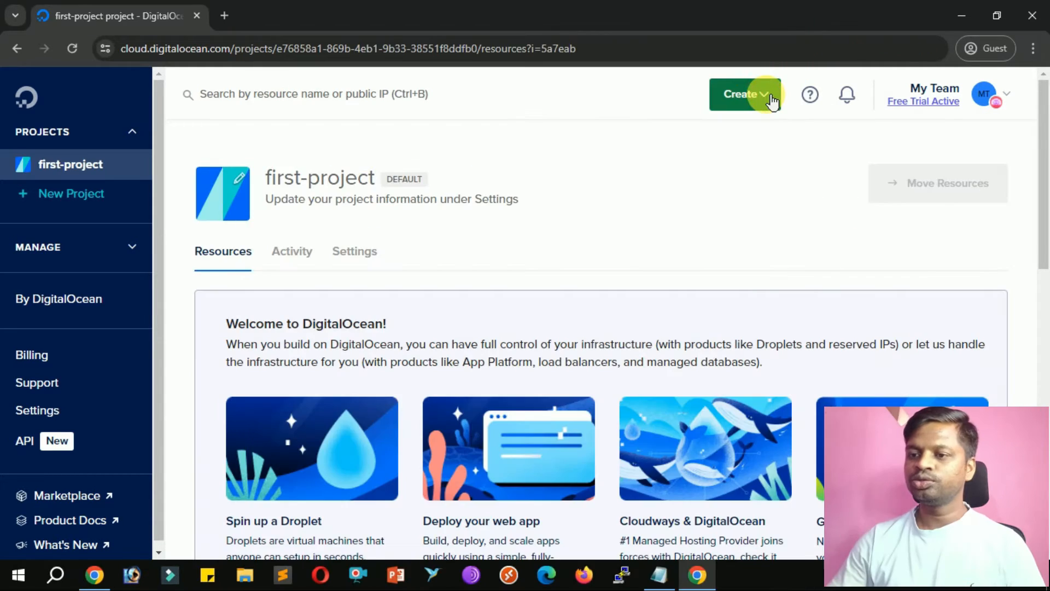
{"action": "left_click", "coordinate": [769, 99]}
{"action": "scroll", "coordinate": [769, 101], "scroll_direction": "down", "scroll_amount": 3}
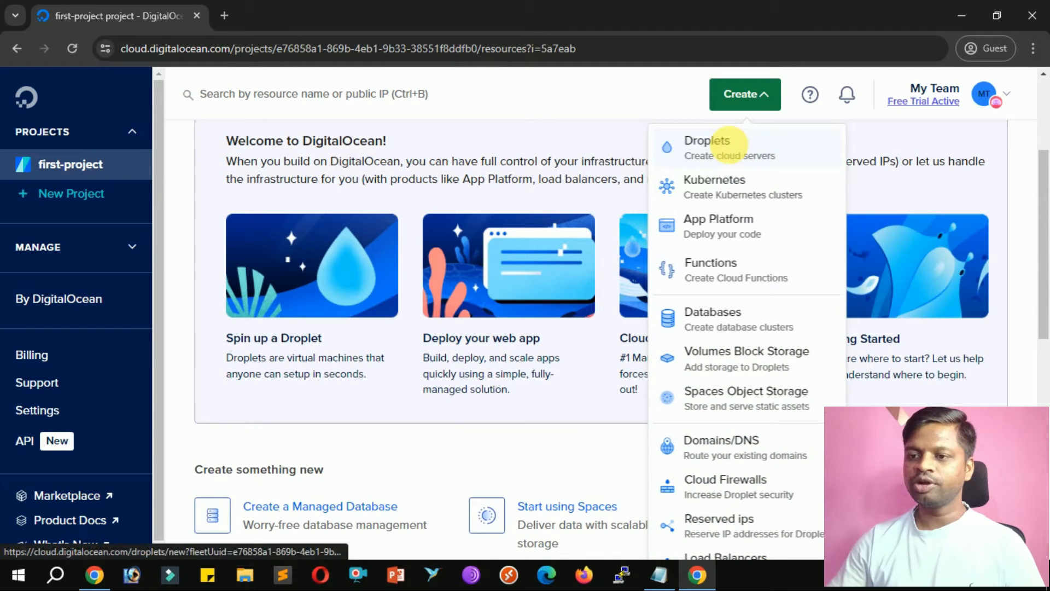
Start a new droplet in the Bangalore region using Ubuntu 24.04 (LTS) x64.
{"action": "left_click", "coordinate": [733, 150]}
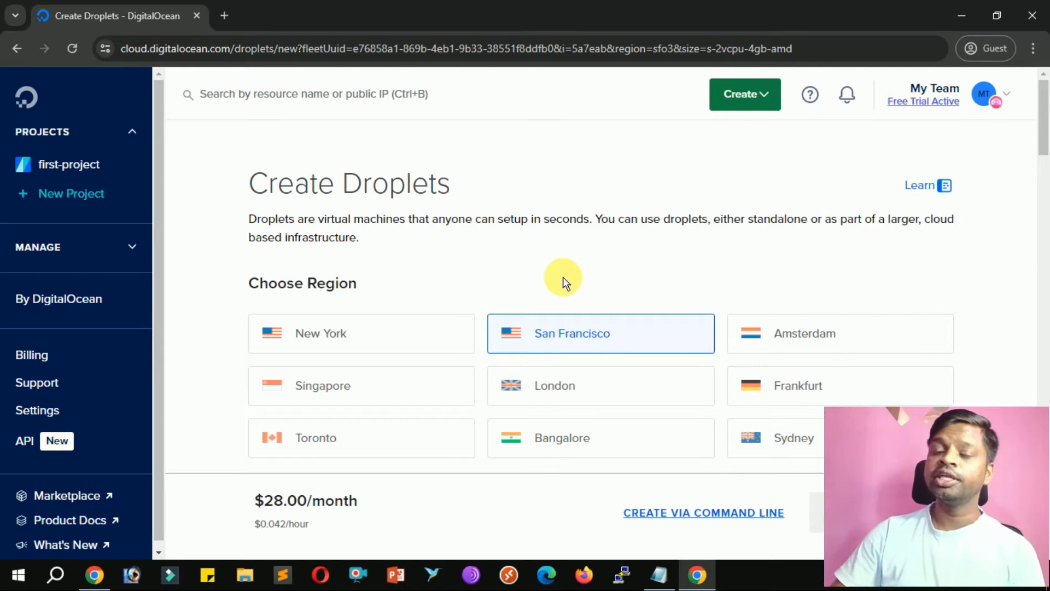
{"action": "scroll", "coordinate": [563, 277], "scroll_direction": "down", "scroll_amount": 3}
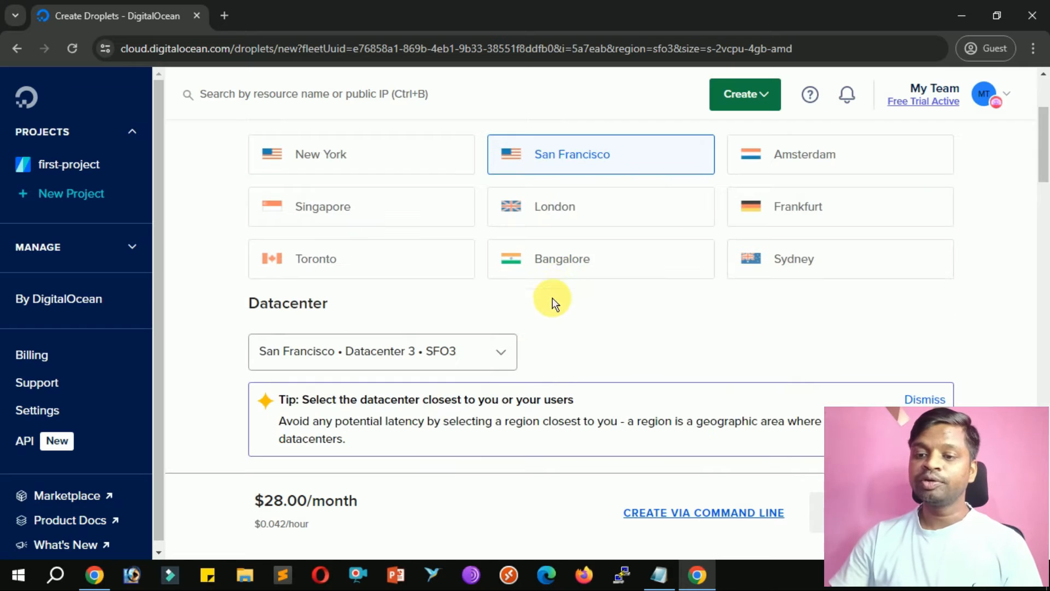
{"action": "left_click", "coordinate": [590, 269]}
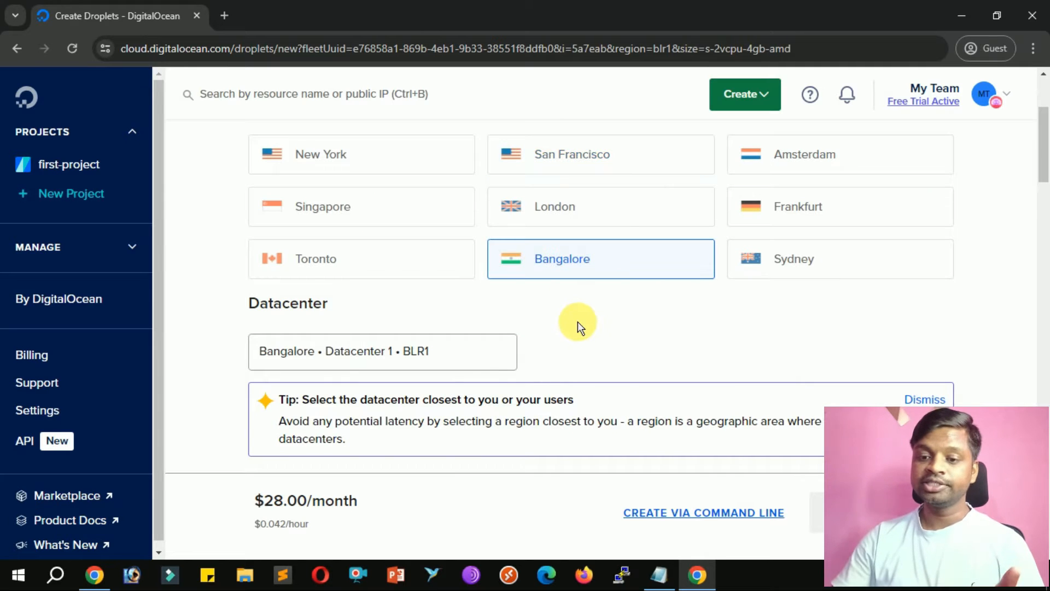
{"action": "scroll", "coordinate": [580, 327], "scroll_direction": "down", "scroll_amount": 3}
{"action": "scroll", "coordinate": [546, 345], "scroll_direction": "down", "scroll_amount": 3}
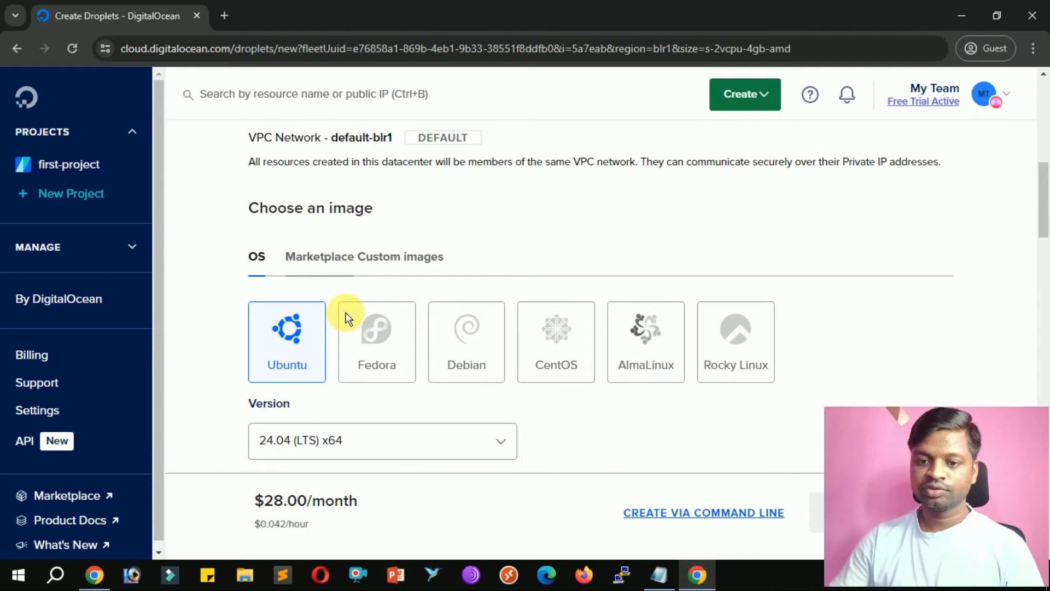
{"action": "scroll", "coordinate": [281, 353], "scroll_direction": "down", "scroll_amount": 3}
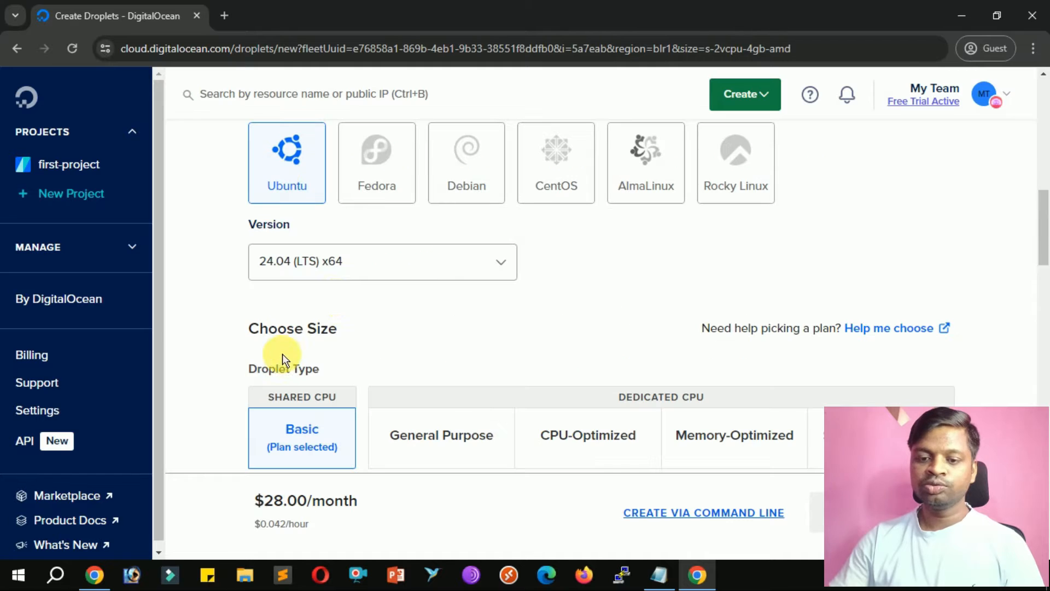
{"action": "left_click", "coordinate": [277, 285]}
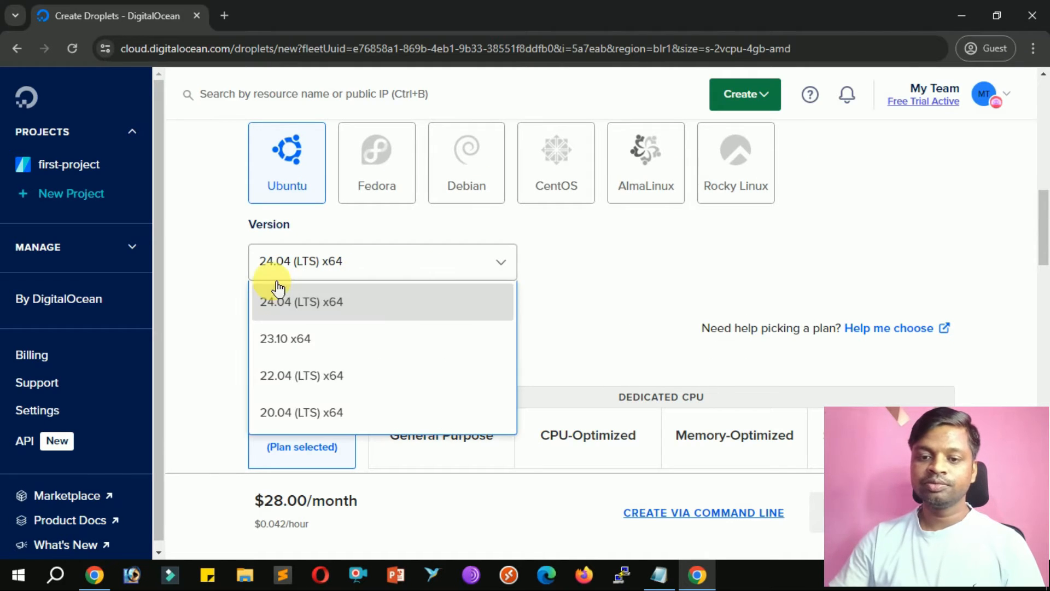
{"action": "left_click", "coordinate": [306, 302]}
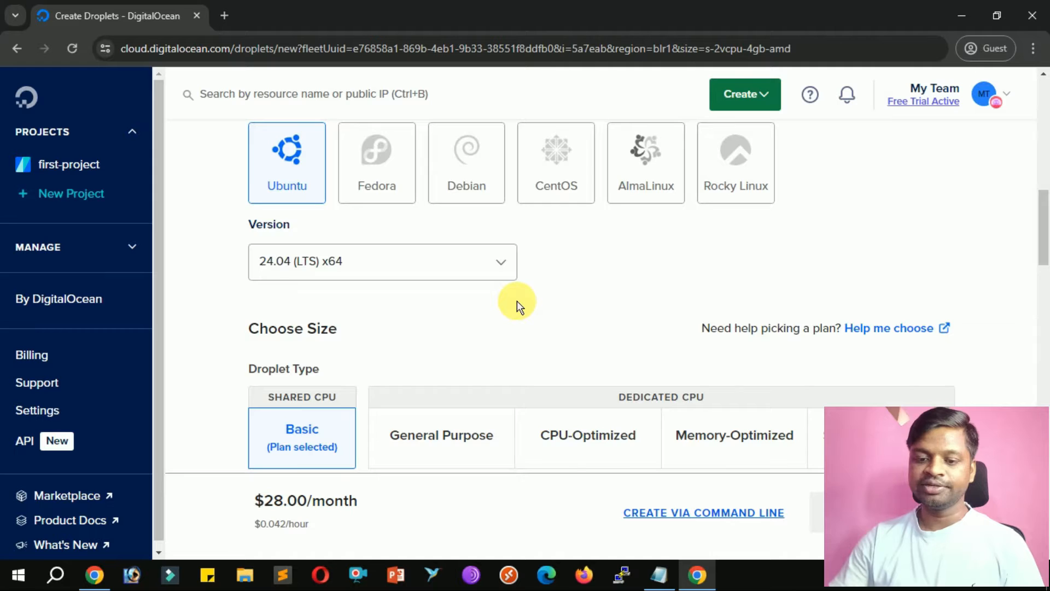
Choose Premium Intel CPUs and the $64/mo 8 GB, 4-CPU plan.
{"action": "scroll", "coordinate": [518, 299], "scroll_direction": "down", "scroll_amount": 3}
{"action": "scroll", "coordinate": [398, 302], "scroll_direction": "down", "scroll_amount": 3}
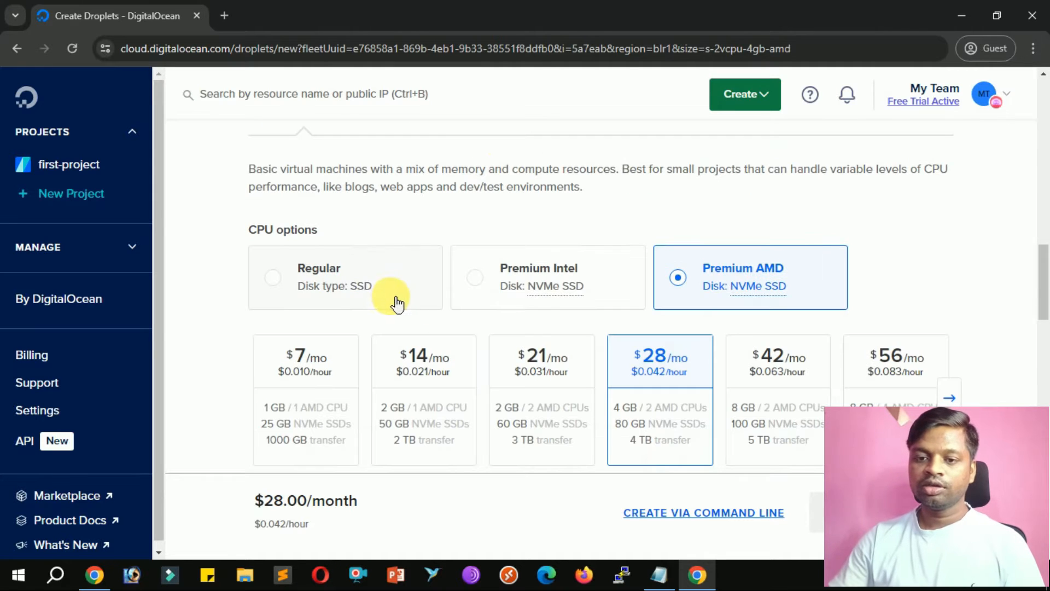
{"action": "left_click", "coordinate": [481, 299]}
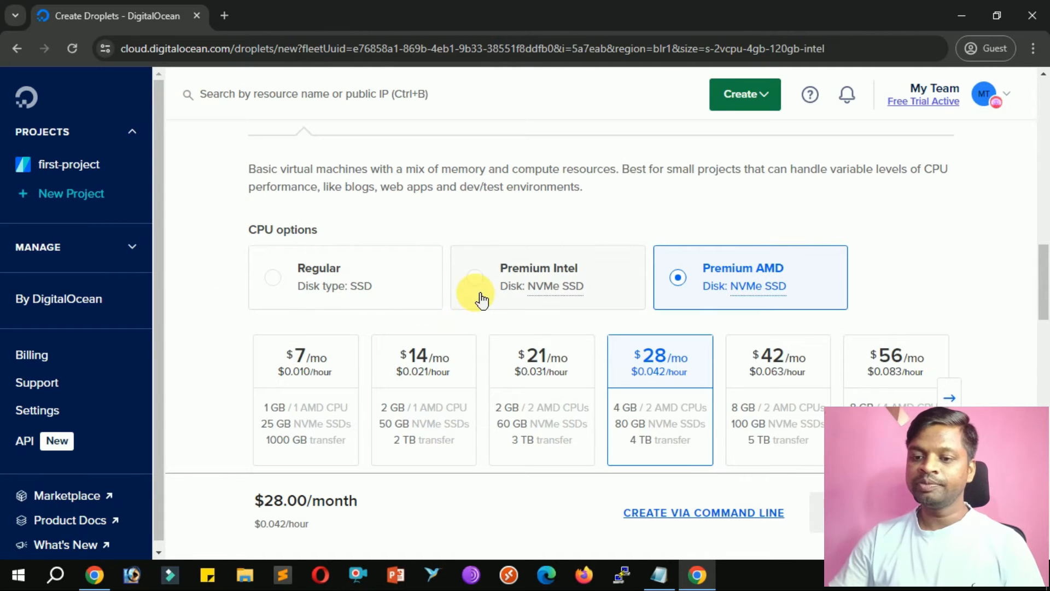
{"action": "scroll", "coordinate": [607, 367], "scroll_direction": "down", "scroll_amount": 3}
{"action": "scroll", "coordinate": [608, 367], "scroll_direction": "up", "scroll_amount": 3}
{"action": "left_click", "coordinate": [902, 367]}
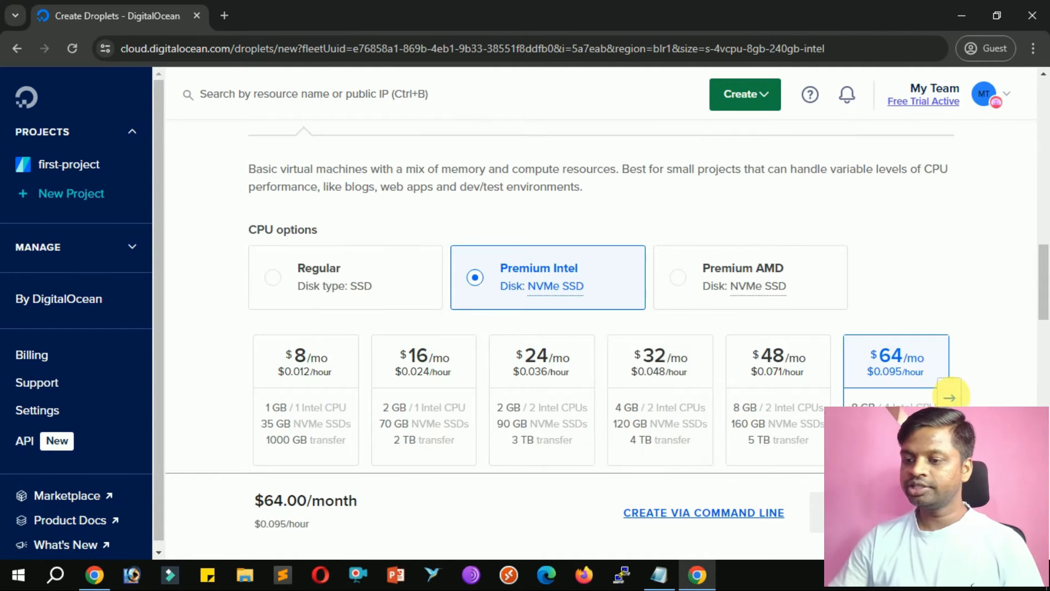
{"action": "left_click", "coordinate": [950, 397]}
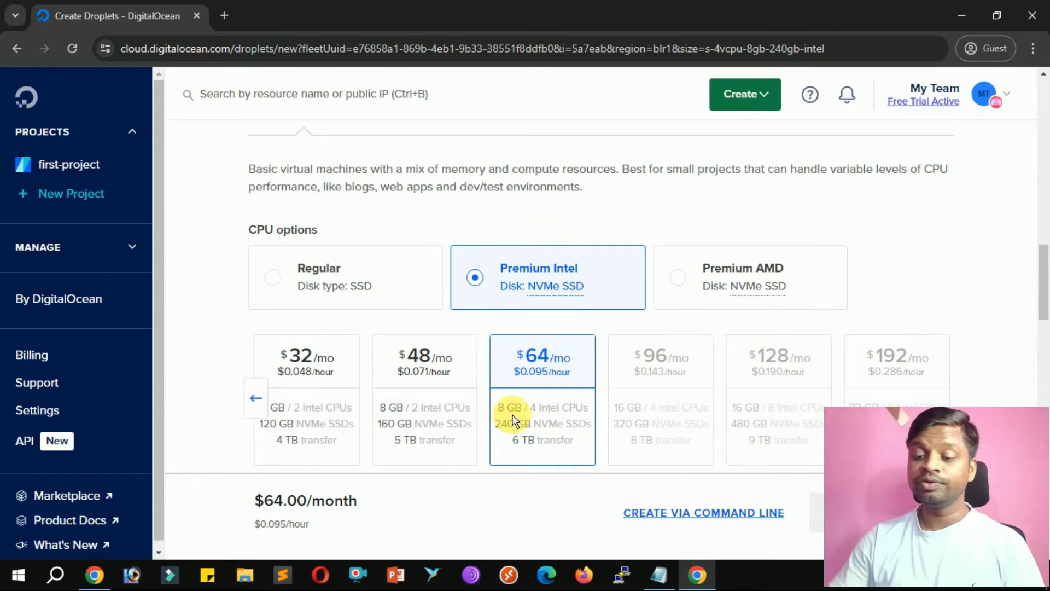
{"action": "scroll", "coordinate": [535, 417], "scroll_direction": "down", "scroll_amount": 9}
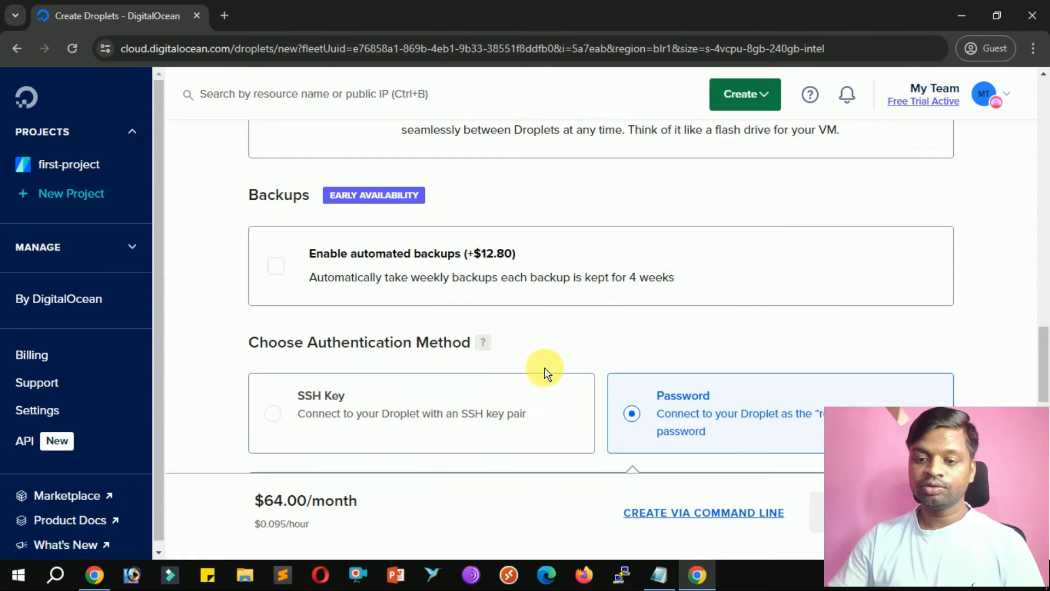
Enter a root password for the droplet.
{"action": "scroll", "coordinate": [492, 340], "scroll_direction": "down", "scroll_amount": 3}
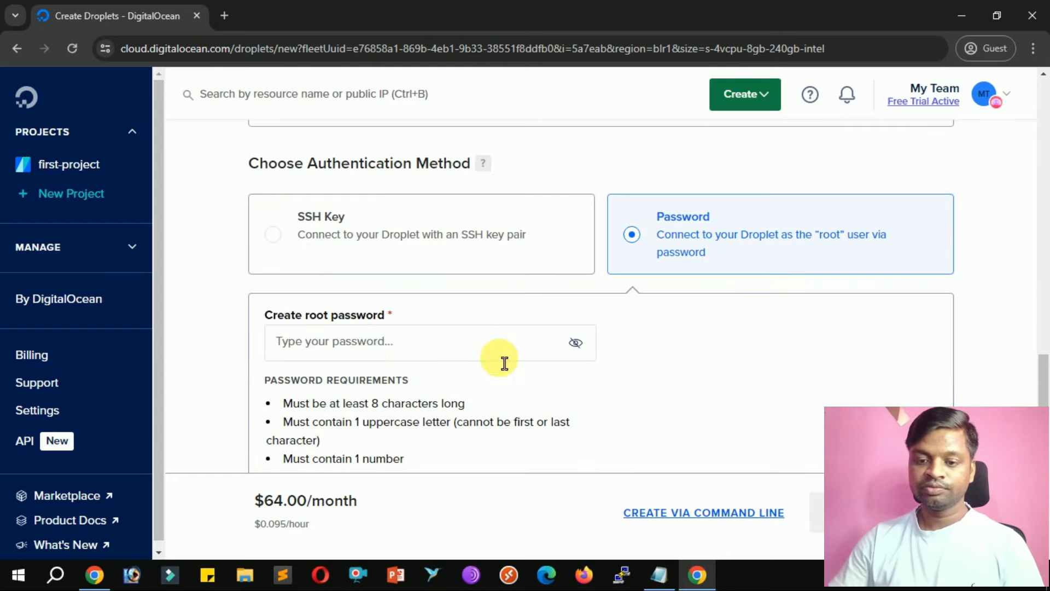
{"action": "left_click", "coordinate": [469, 358]}
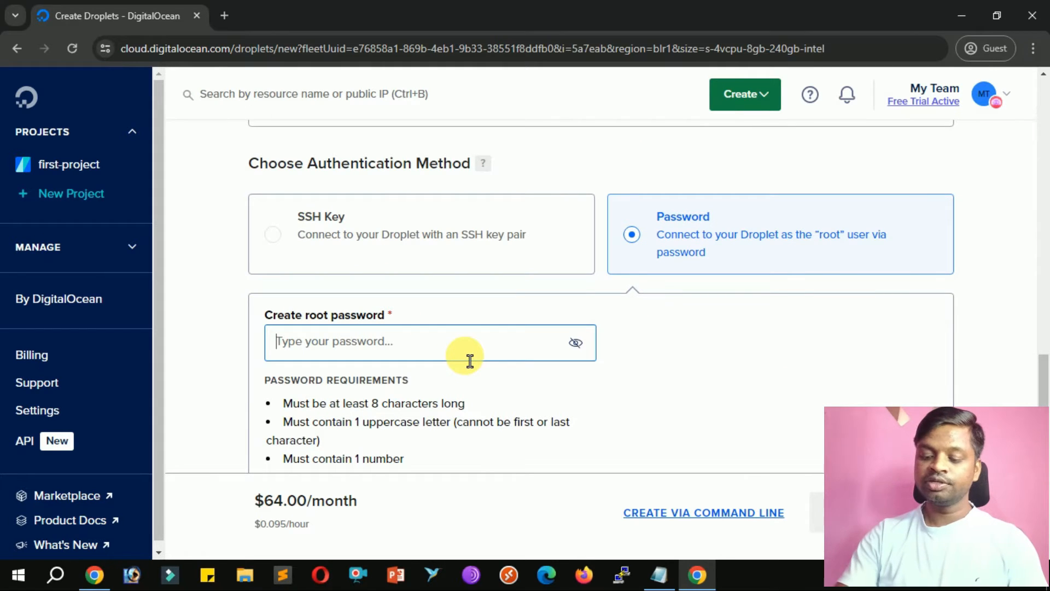
{"action": "type", "text": "12345678910•••••"}
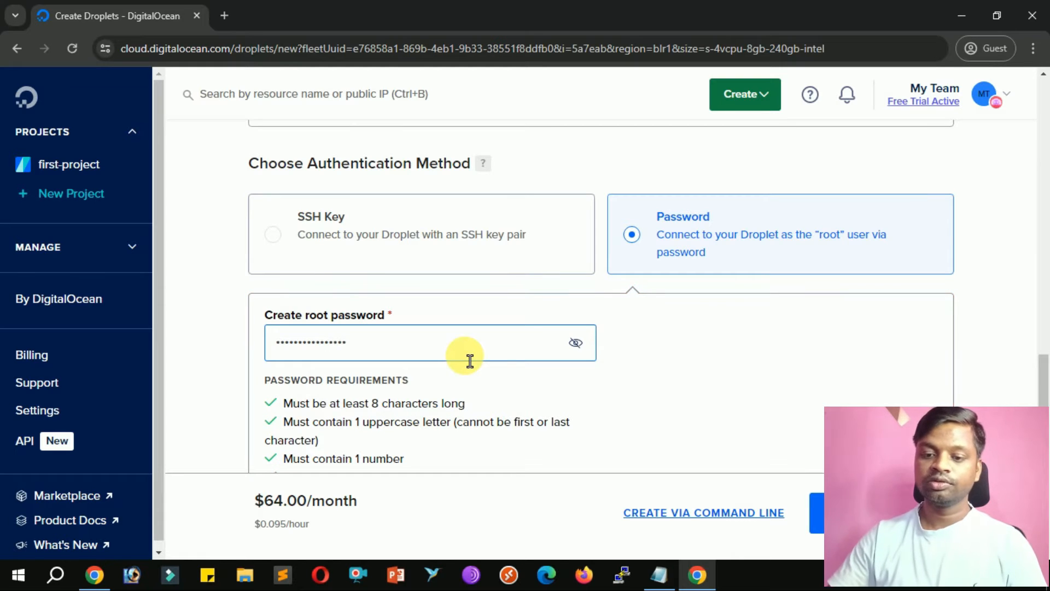
{"action": "left_click", "coordinate": [788, 363]}
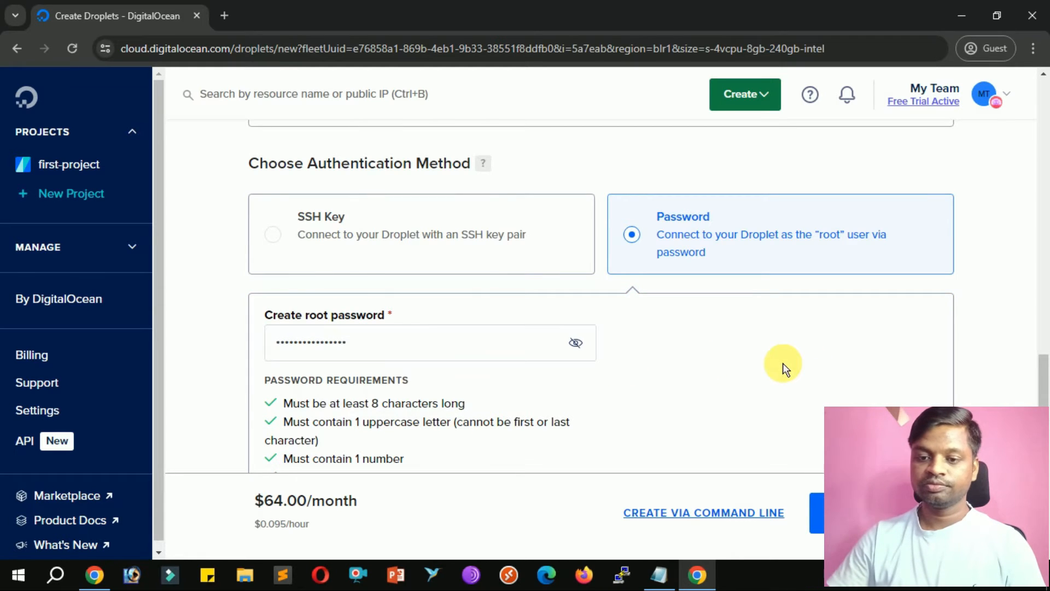
Set the hostname to window-server and create the droplet.
{"action": "scroll", "coordinate": [735, 347], "scroll_direction": "down", "scroll_amount": 6}
{"action": "scroll", "coordinate": [409, 353], "scroll_direction": "down", "scroll_amount": 3}
{"action": "scroll", "coordinate": [408, 350], "scroll_direction": "down", "scroll_amount": 3}
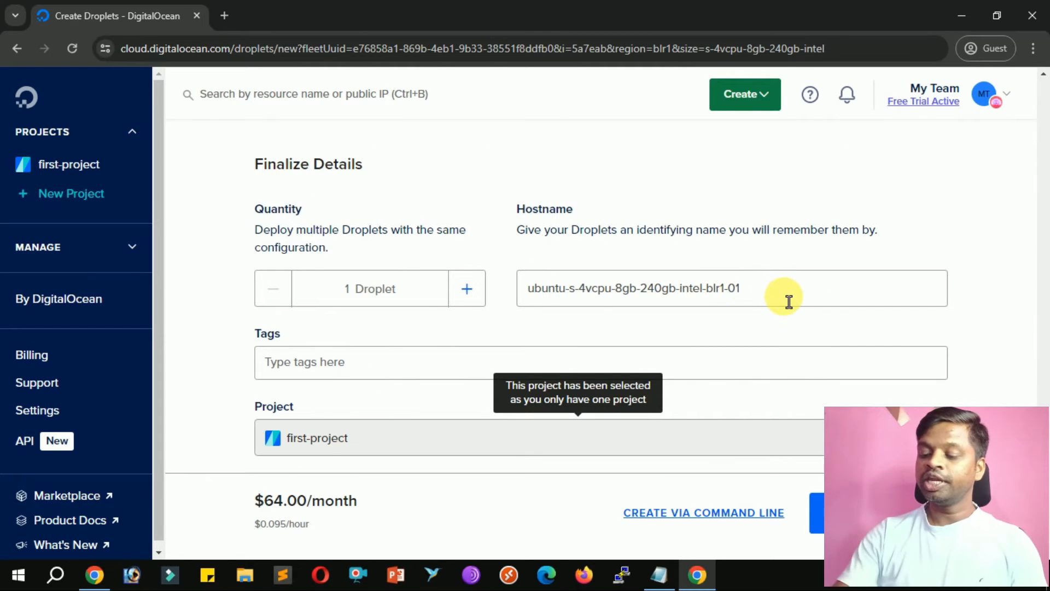
{"action": "key", "text": "BackSpace"}
{"action": "key", "text": "BackSpace"}
{"action": "key", "text": "BackSpace"}
{"action": "key", "text": "BackSpace"}
{"action": "key", "text": "BackSpace"}
{"action": "key", "text": "BackSpace"}
{"action": "key", "text": "BackSpace"}
{"action": "key", "text": "BackSpace"}
{"action": "key", "text": "BackSpace"}
{"action": "key", "text": "BackSpace"}
{"action": "key", "text": "BackSpace"}
{"action": "key", "text": "BackSpace"}
{"action": "key", "text": "BackSpace"}
{"action": "key", "text": "BackSpace"}
{"action": "key", "text": "BackSpace"}
{"action": "key", "text": "BackSpace"}
{"action": "key", "text": "BackSpace"}
{"action": "key", "text": "BackSpace"}
{"action": "key", "text": "BackSpace"}
{"action": "key", "text": "BackSpace"}
{"action": "type", "text": "window-s"}
{"action": "type", "text": "erver"}
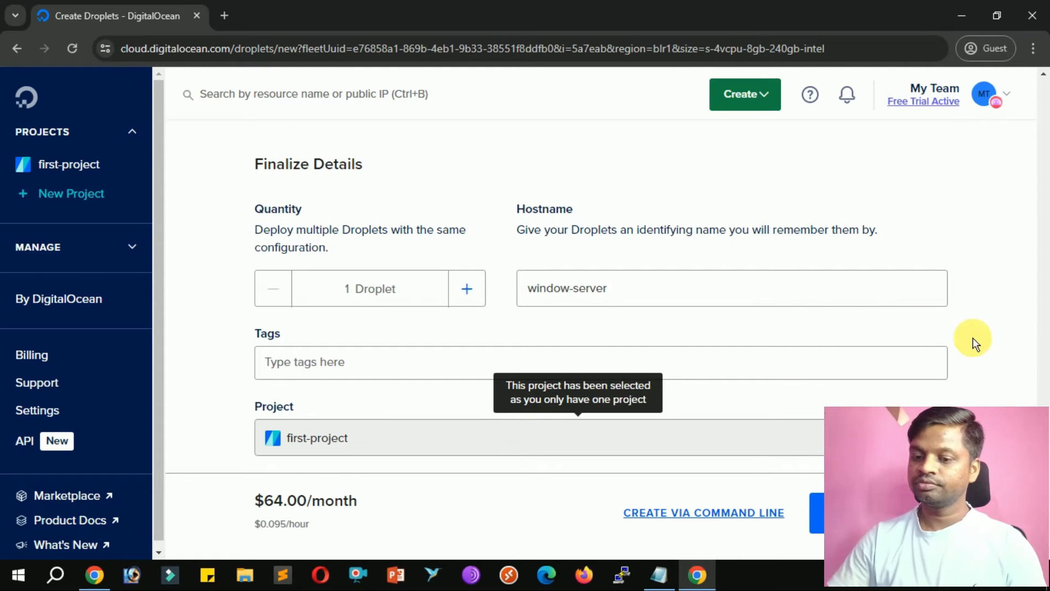
{"action": "scroll", "coordinate": [974, 337], "scroll_direction": "down", "scroll_amount": 1}
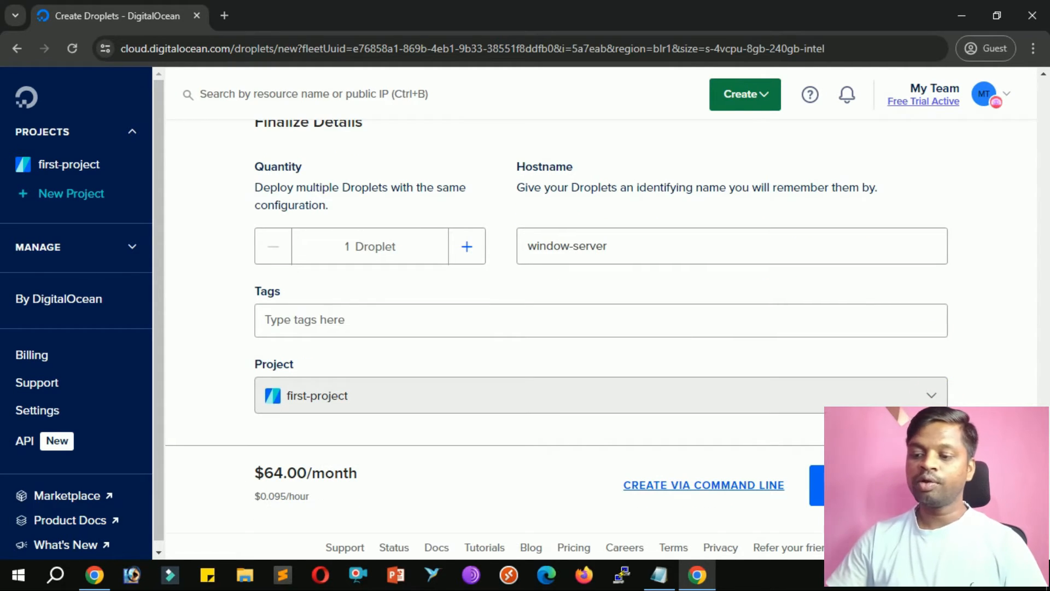
{"action": "left_click", "coordinate": [888, 500]}
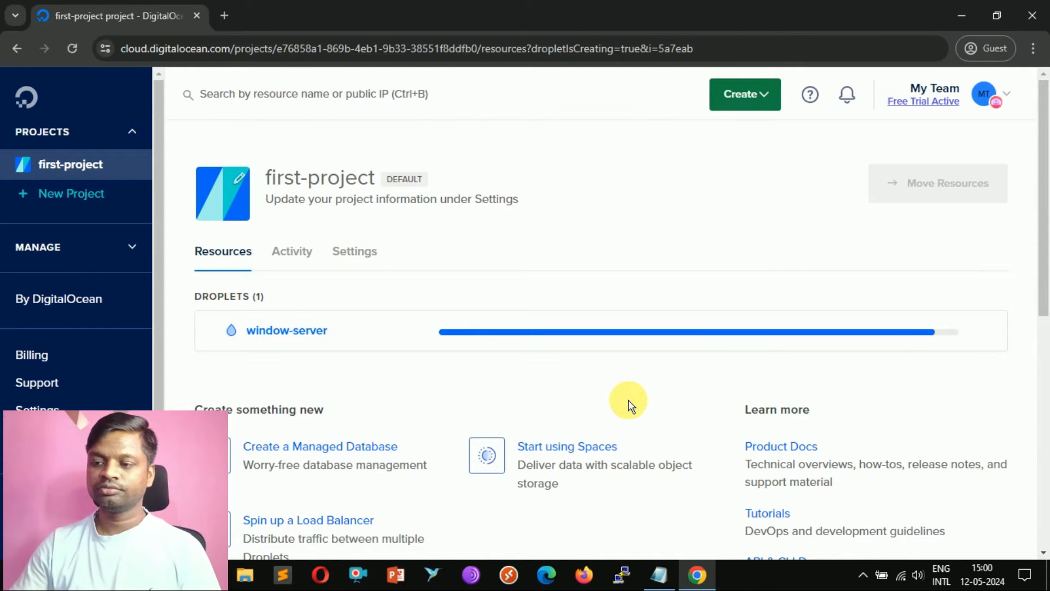
Set the window-server droplet to boot from the Recovery ISO.
{"action": "left_click", "coordinate": [289, 327]}
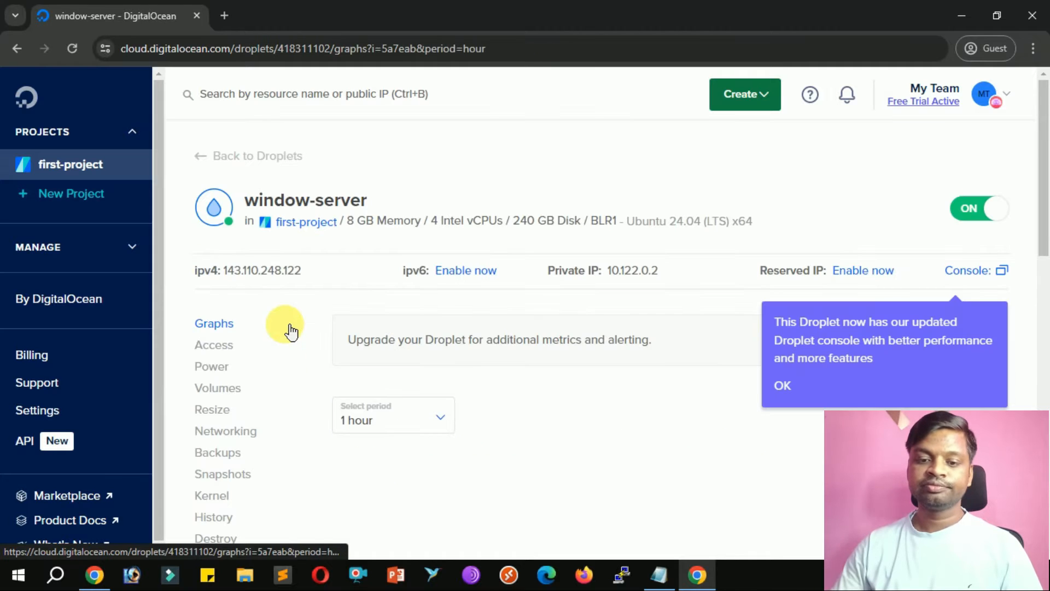
{"action": "scroll", "coordinate": [288, 393], "scroll_direction": "down", "scroll_amount": 3}
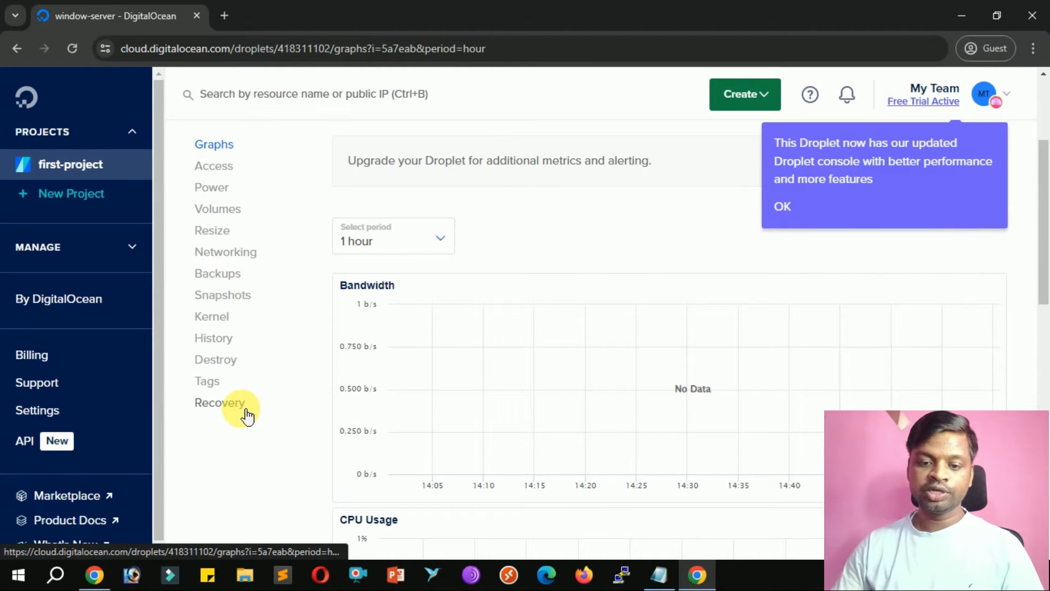
{"action": "left_click", "coordinate": [245, 408]}
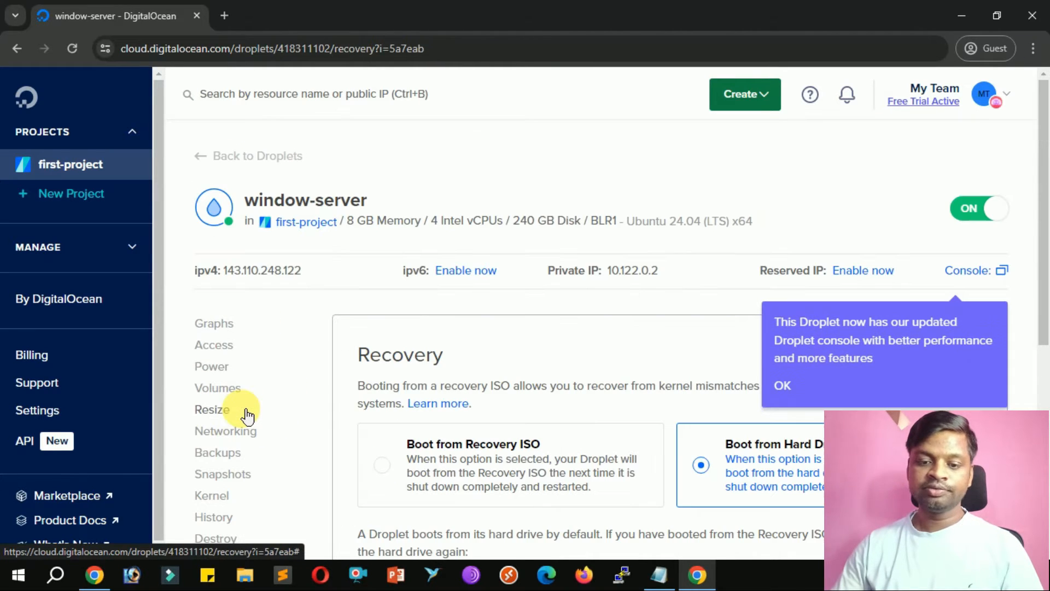
{"action": "left_click", "coordinate": [386, 475]}
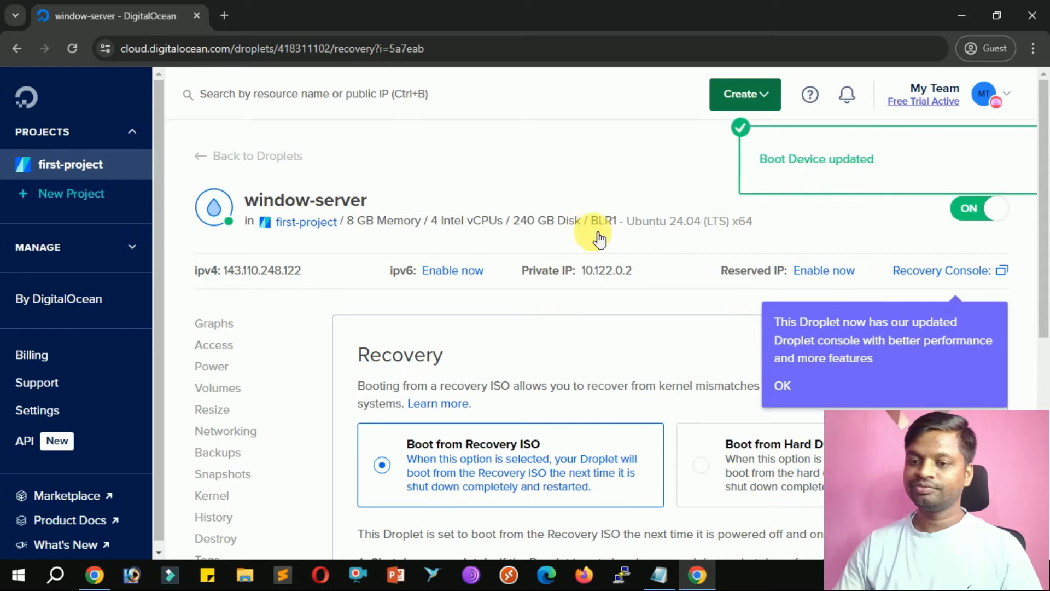
Power cycle the droplet and launch its Recovery Console.
{"action": "left_click", "coordinate": [230, 372]}
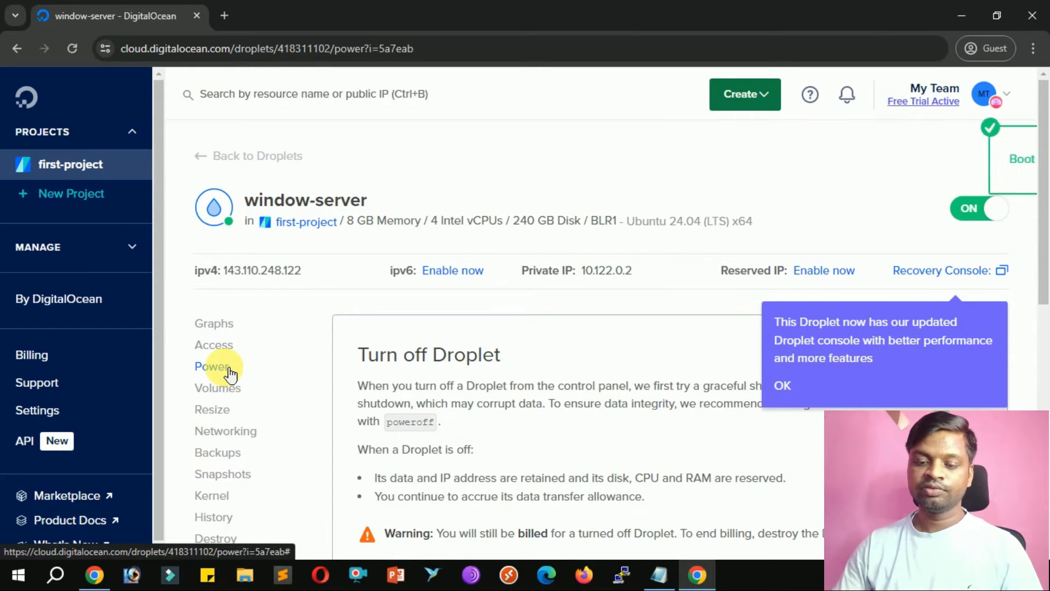
{"action": "scroll", "coordinate": [290, 389], "scroll_direction": "down", "scroll_amount": 5}
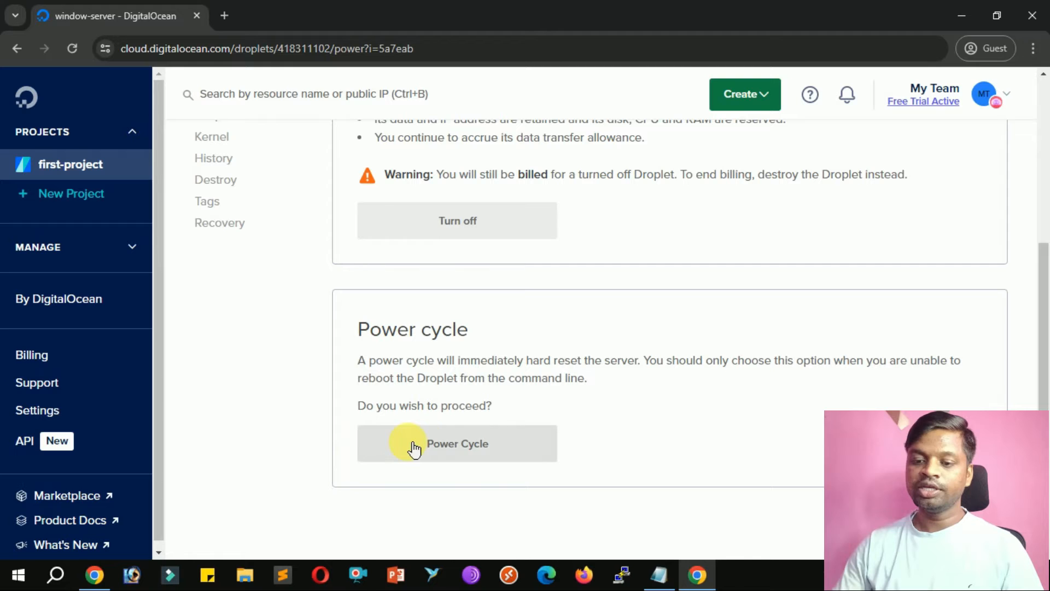
{"action": "left_click", "coordinate": [481, 455]}
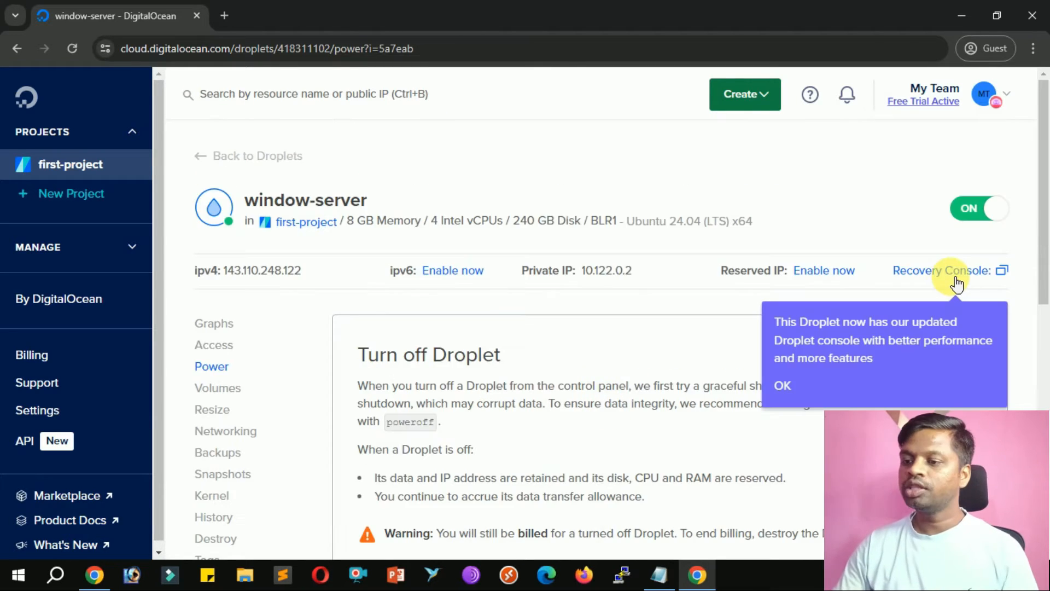
{"action": "left_click", "coordinate": [963, 281]}
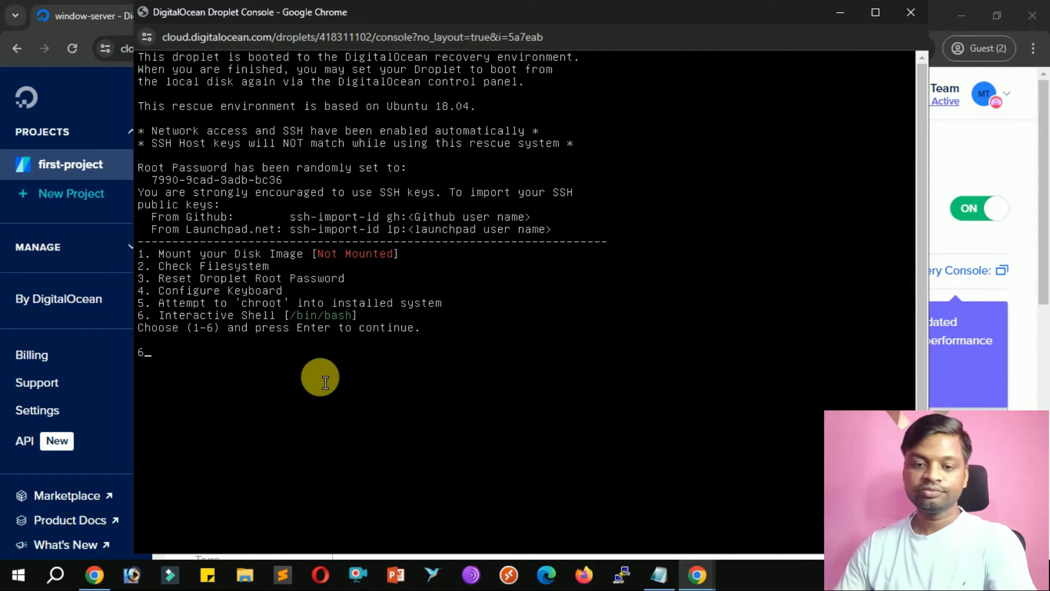
Confirm option 6 to enter the interactive bash shell, then bring up the Notepad notes.
{"action": "key", "text": "Return"}
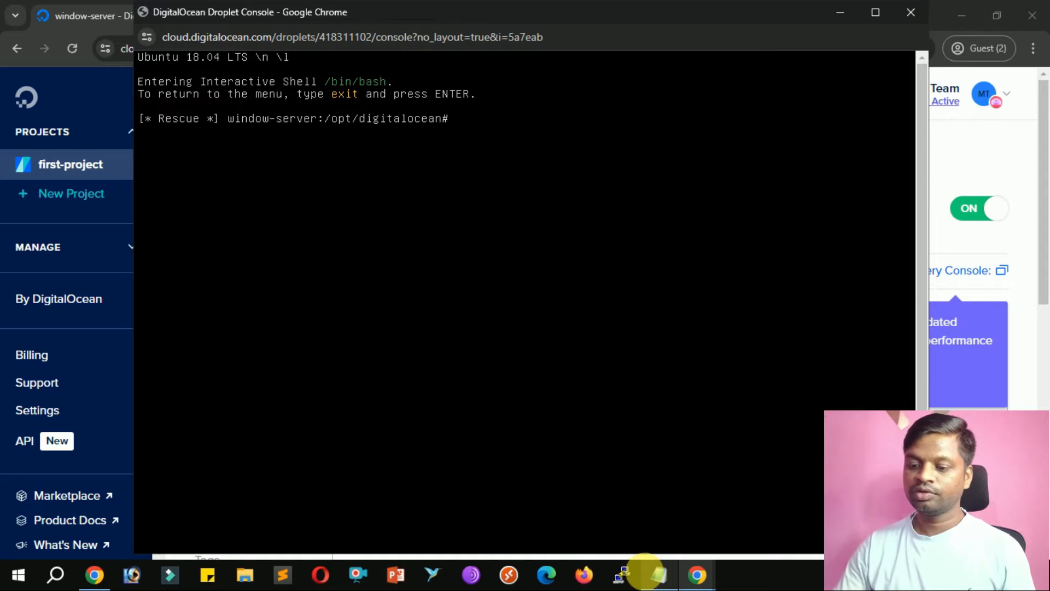
{"action": "left_click", "coordinate": [659, 574]}
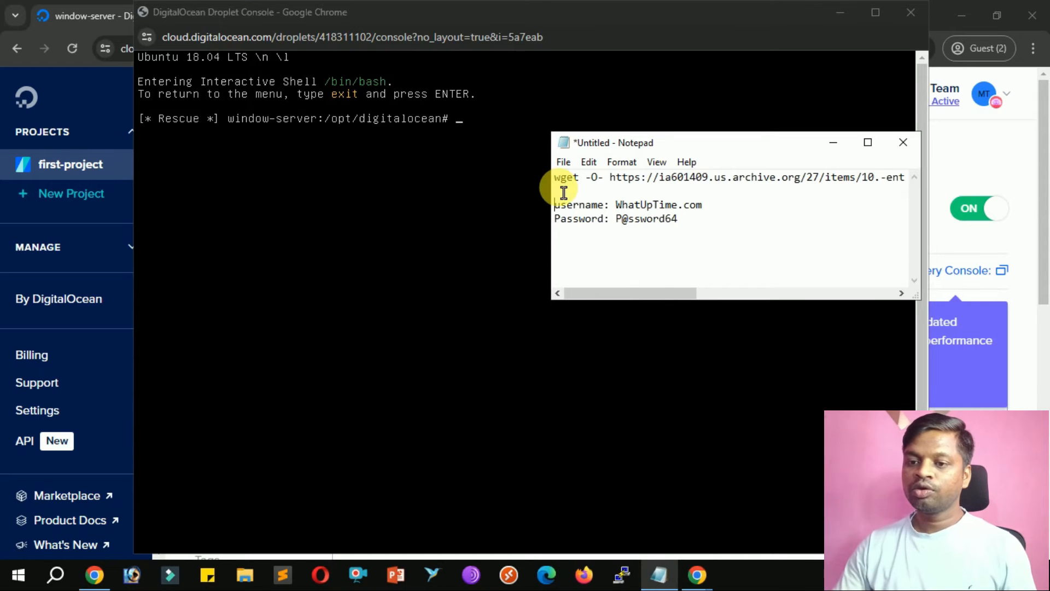
Select the full wget download command on Notepad's first line.
{"action": "key", "text": "shift+Right"}
{"action": "key", "text": "shift+Right"}
{"action": "key", "text": "shift+Right"}
{"action": "key", "text": "shift+Right"}
{"action": "key", "text": "shift+Right"}
{"action": "key", "text": "shift+Right"}
{"action": "key", "text": "shift+Right"}
{"action": "key", "text": "shift+Right"}
{"action": "key", "text": "shift+Right"}
{"action": "key", "text": "shift+Right"}
{"action": "key", "text": "shift+Right"}
{"action": "key", "text": "shift+Right"}
{"action": "key", "text": "shift+Right"}
{"action": "key", "text": "shift+Right"}
{"action": "key", "text": "shift+Right"}
{"action": "key", "text": "shift+Right"}
{"action": "key", "text": "shift+Right"}
{"action": "key", "text": "shift+Right"}
{"action": "key", "text": "shift+Right"}
{"action": "key", "text": "shift+Right"}
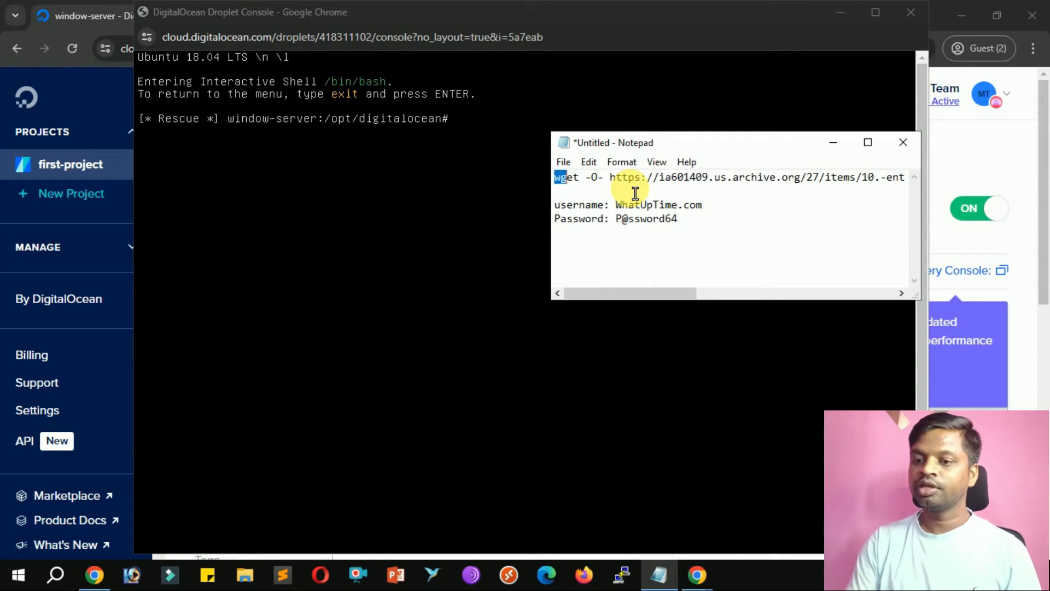
{"action": "key", "text": "shift+Right"}
{"action": "key", "text": "shift+Right"}
{"action": "key", "text": "shift+Right"}
{"action": "key", "text": "shift+Right"}
{"action": "key", "text": "shift+Right"}
{"action": "key", "text": "shift+Right"}
{"action": "key", "text": "shift+Right"}
{"action": "key", "text": "shift+Right"}
{"action": "key", "text": "shift+Right"}
{"action": "key", "text": "shift+Right"}
{"action": "key", "text": "shift+Right"}
{"action": "key", "text": "shift+Right"}
{"action": "key", "text": "shift+Right"}
{"action": "key", "text": "shift+Right"}
{"action": "key", "text": "shift+Right"}
{"action": "key", "text": "shift+Right"}
{"action": "key", "text": "shift+Right"}
{"action": "key", "text": "shift+Right"}
{"action": "key", "text": "shift+Right"}
{"action": "key", "text": "shift+Right"}
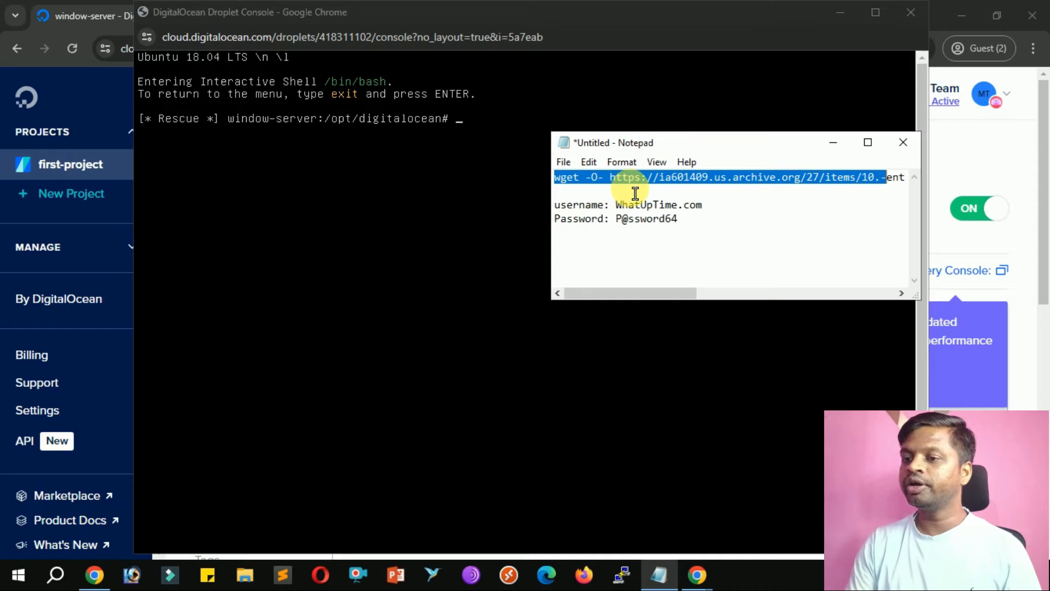
{"action": "key", "text": "shift+Right"}
{"action": "key", "text": "shift+Right"}
{"action": "key", "text": "shift+Right"}
{"action": "key", "text": "shift+Right"}
{"action": "key", "text": "shift+Right"}
{"action": "key", "text": "shift+Right"}
{"action": "key", "text": "shift+Right"}
{"action": "key", "text": "shift+Right"}
{"action": "key", "text": "shift+Right"}
{"action": "key", "text": "shift+Right"}
{"action": "key", "text": "shift+Right"}
{"action": "key", "text": "shift+Right"}
{"action": "key", "text": "shift+Right"}
{"action": "key", "text": "shift+Right"}
{"action": "key", "text": "shift+Right"}
{"action": "key", "text": "shift+Right"}
{"action": "key", "text": "shift+Right"}
{"action": "key", "text": "shift+Right"}
{"action": "key", "text": "shift+Right"}
{"action": "key", "text": "shift+Right"}
{"action": "key", "text": "shift+Right"}
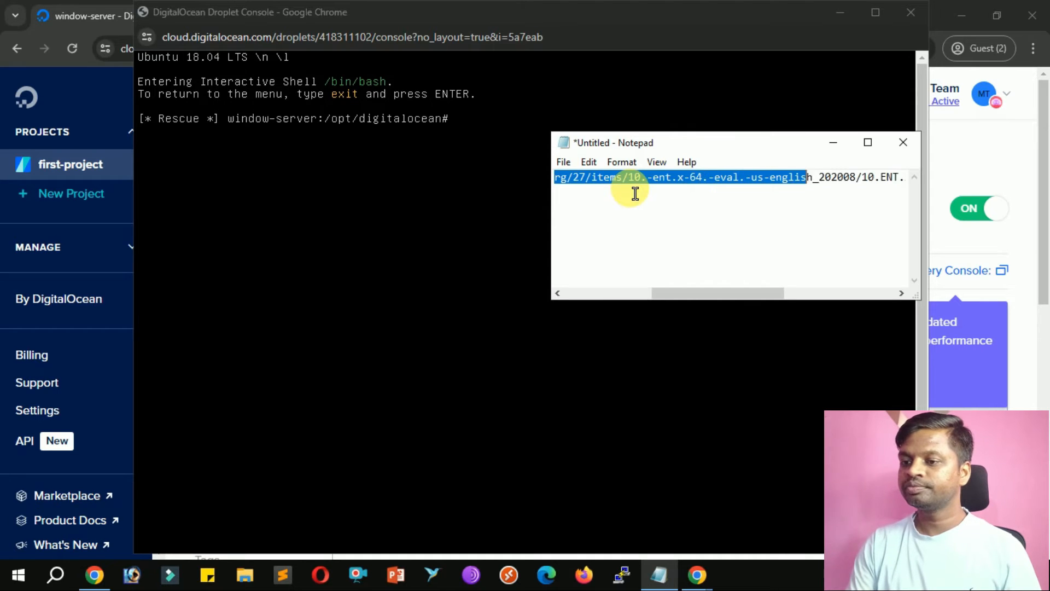
{"action": "key", "text": "shift+Right"}
{"action": "key", "text": "shift+Right"}
{"action": "key", "text": "shift+Right"}
{"action": "key", "text": "shift+Right"}
{"action": "key", "text": "shift+Right"}
{"action": "key", "text": "shift+Right"}
{"action": "key", "text": "shift+Right"}
{"action": "key", "text": "shift+Right"}
{"action": "key", "text": "shift+Right"}
{"action": "key", "text": "shift+Right"}
{"action": "key", "text": "shift+Right"}
{"action": "key", "text": "shift+Right"}
{"action": "key", "text": "shift+Right"}
{"action": "key", "text": "shift+Right"}
{"action": "key", "text": "shift+Right"}
{"action": "key", "text": "shift+Right"}
{"action": "key", "text": "shift+Right"}
{"action": "key", "text": "shift+Right"}
{"action": "key", "text": "shift+Right"}
{"action": "key", "text": "shift+Right"}
{"action": "key", "text": "shift+Right"}
{"action": "key", "text": "shift+Right"}
{"action": "key", "text": "shift+Right"}
{"action": "key", "text": "shift+Right"}
{"action": "key", "text": "shift+Right"}
{"action": "key", "text": "shift+Right"}
{"action": "key", "text": "shift+Right"}
{"action": "key", "text": "shift+Right"}
{"action": "key", "text": "shift+Right"}
{"action": "key", "text": "shift+Right"}
{"action": "key", "text": "shift+Right"}
{"action": "key", "text": "shift+Right"}
{"action": "key", "text": "shift+Right"}
{"action": "key", "text": "shift+Right"}
{"action": "key", "text": "shift+Right"}
{"action": "key", "text": "shift+Right"}
{"action": "key", "text": "shift+Right"}
{"action": "key", "text": "shift+Right"}
{"action": "key", "text": "shift+Right"}
{"action": "key", "text": "shift+Right"}
{"action": "key", "text": "shift+Right"}
{"action": "key", "text": "shift+Right"}
{"action": "key", "text": "shift+Right"}
{"action": "key", "text": "shift+Right"}
{"action": "key", "text": "shift+Right"}
{"action": "key", "text": "shift+Right"}
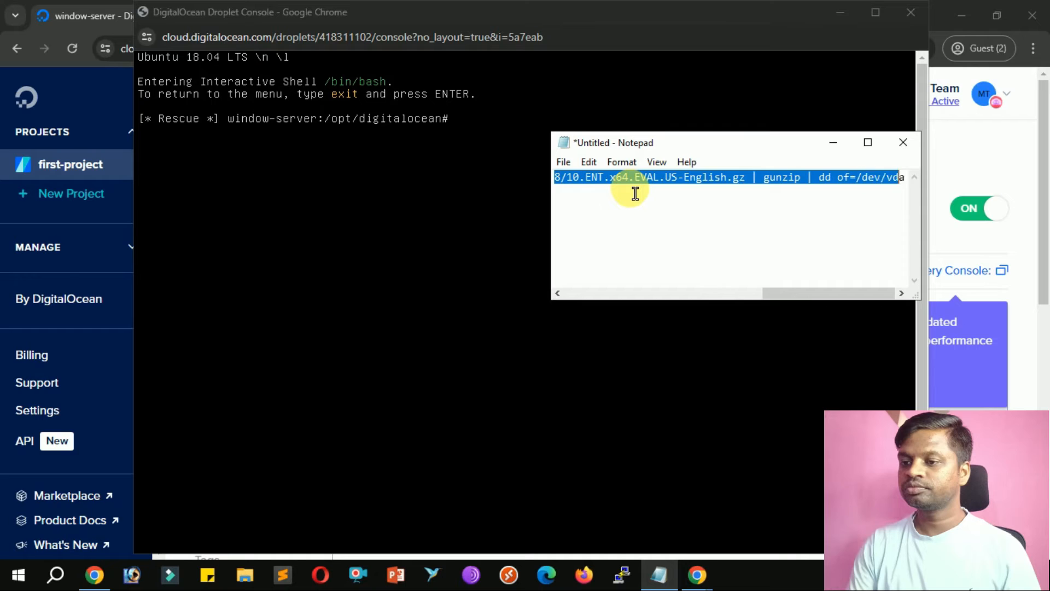
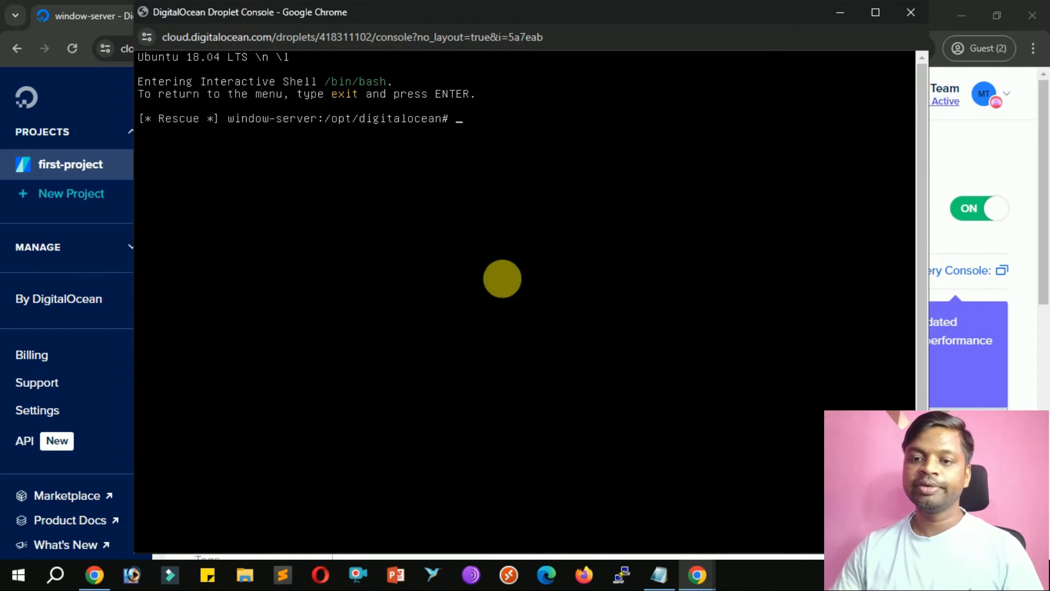
Run the pasted wget | gunzip | dd command to write the Windows image to /dev/vda, then close the console.
{"action": "type", "text": "wget -O- https://ia601409.us.archive.org/27/items/10.-ent.x-64.-eval.-us-english_202"}
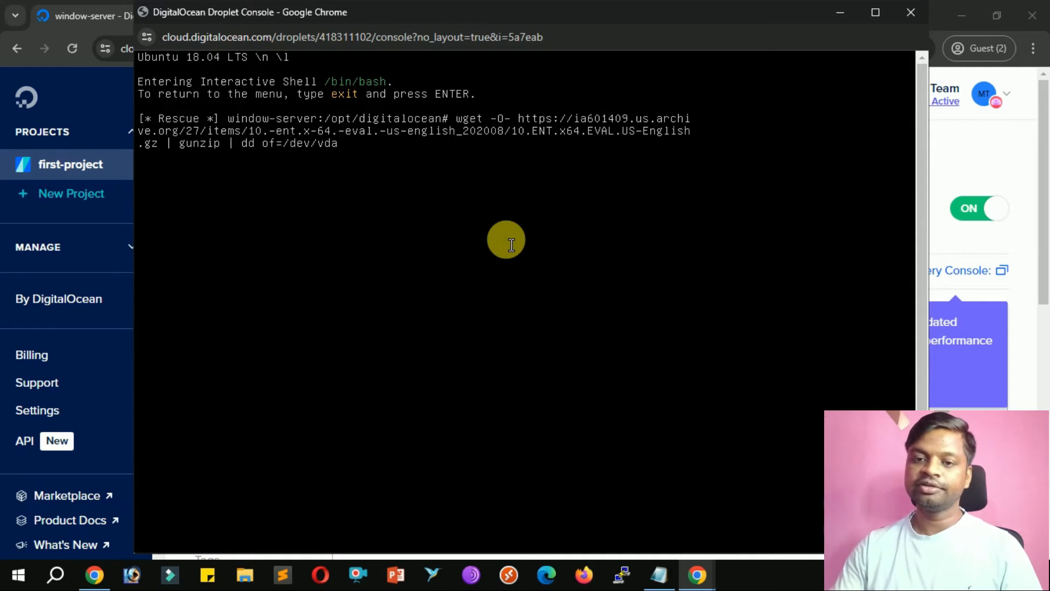
{"action": "key", "text": "Return"}
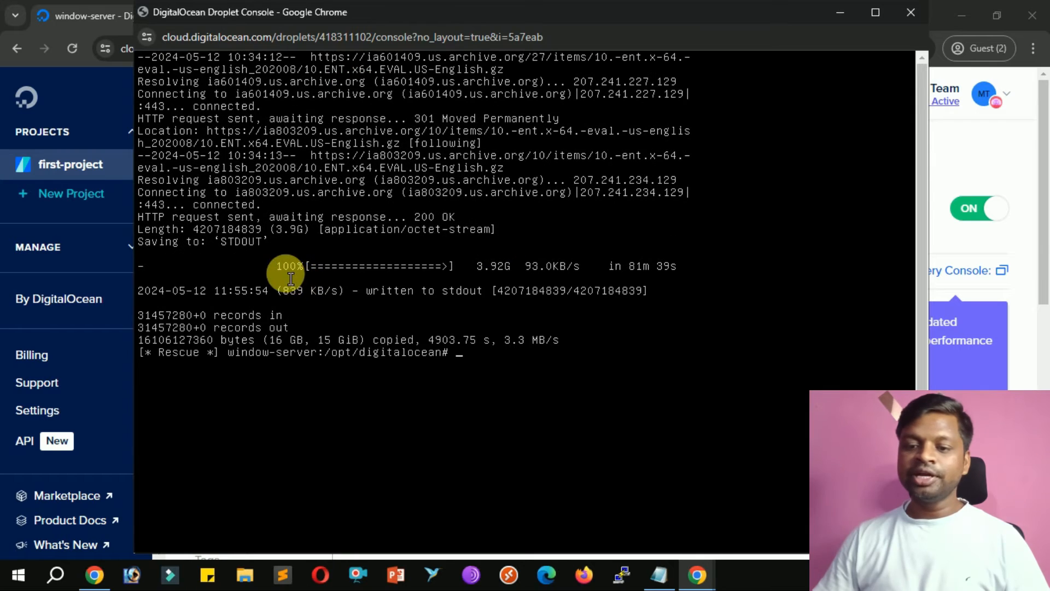
{"action": "left_click", "coordinate": [918, 19]}
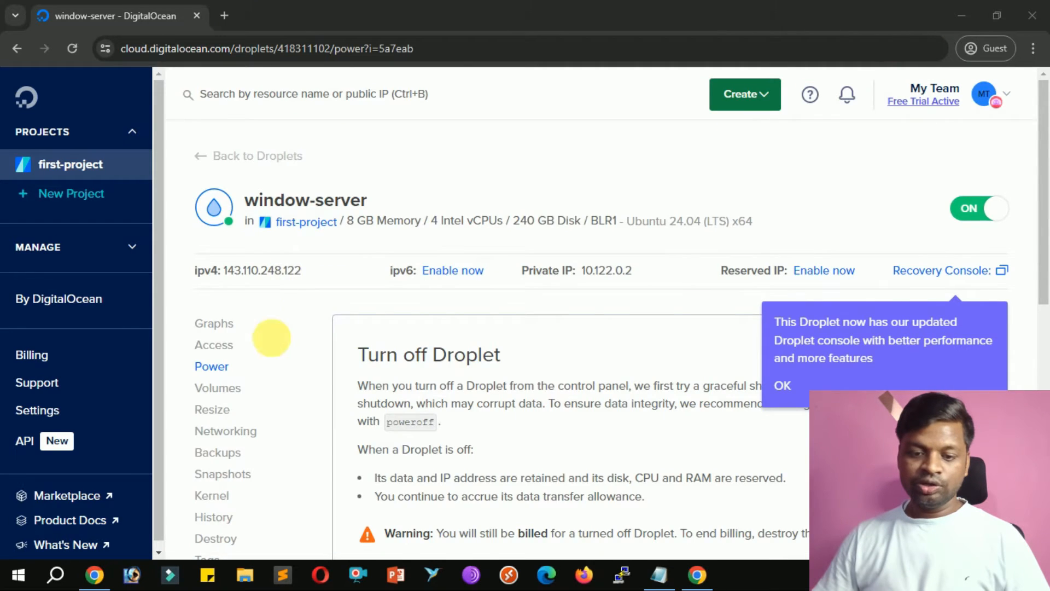
Set the droplet to boot from its hard drive and power cycle it.
{"action": "left_click", "coordinate": [240, 403]}
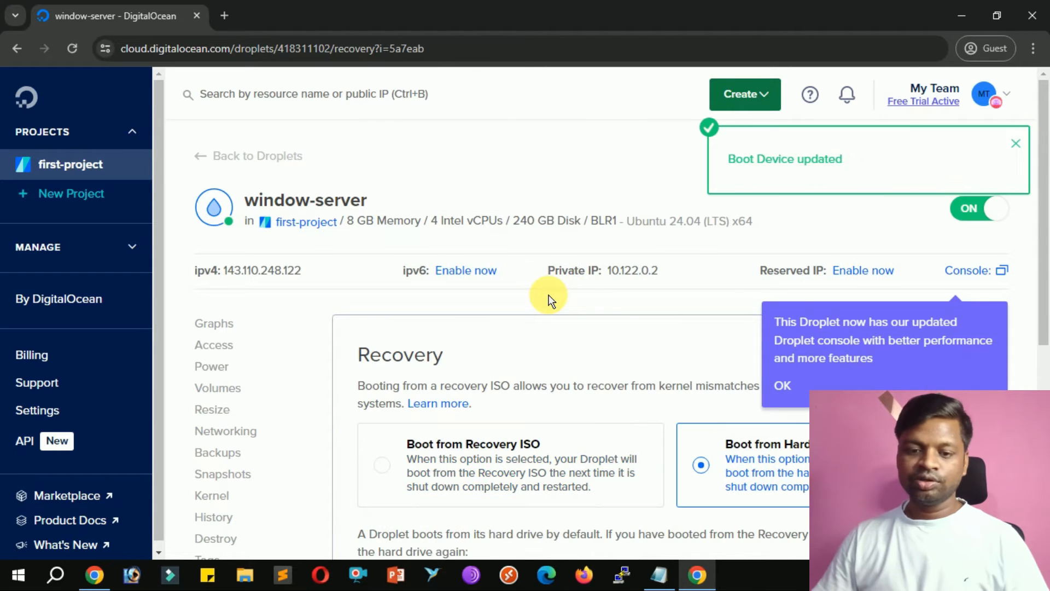
{"action": "left_click", "coordinate": [219, 368]}
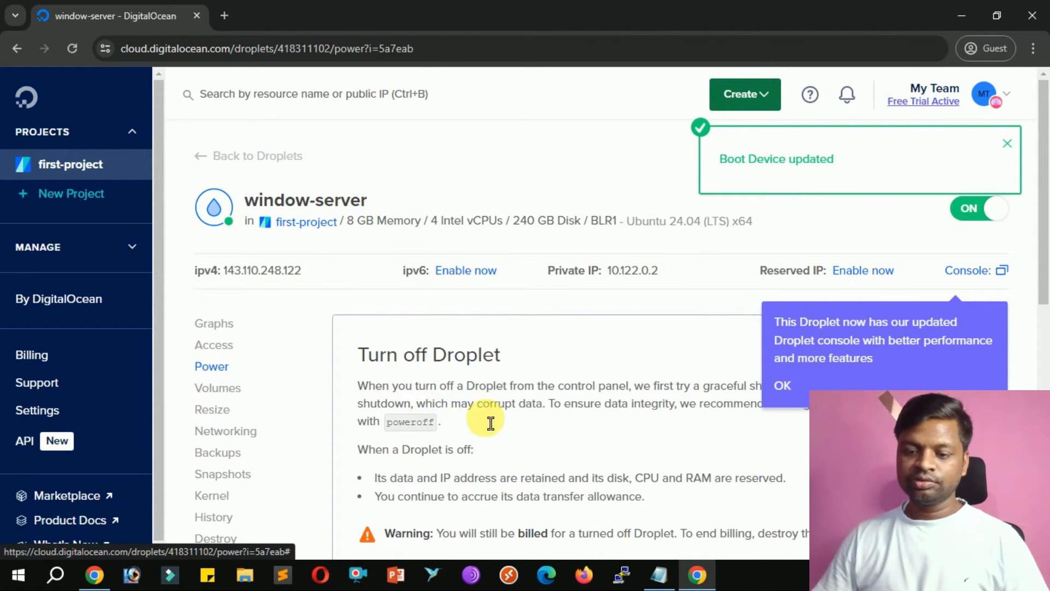
{"action": "scroll", "coordinate": [493, 421], "scroll_direction": "down", "scroll_amount": 6}
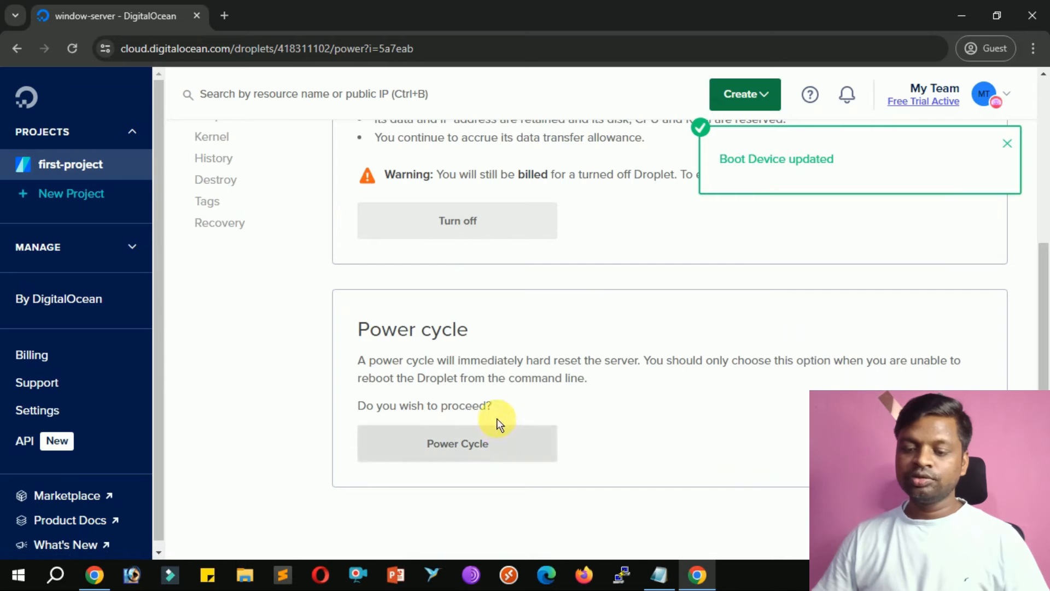
{"action": "left_click", "coordinate": [458, 457]}
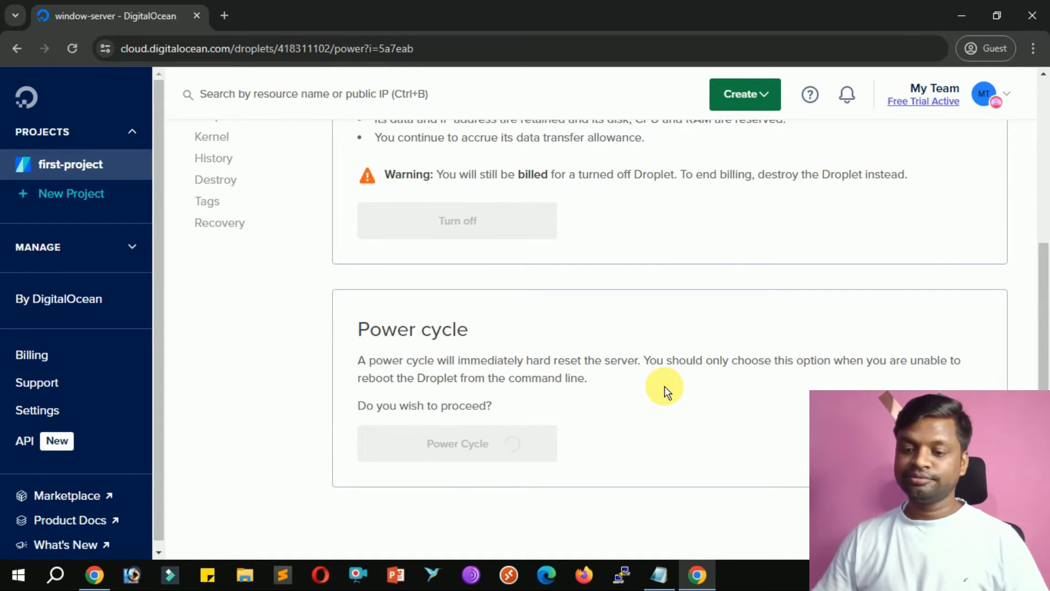
Launch the droplet's Recovery Console from the Access page.
{"action": "left_click", "coordinate": [215, 350]}
{"action": "scroll", "coordinate": [687, 357], "scroll_direction": "down", "scroll_amount": 3}
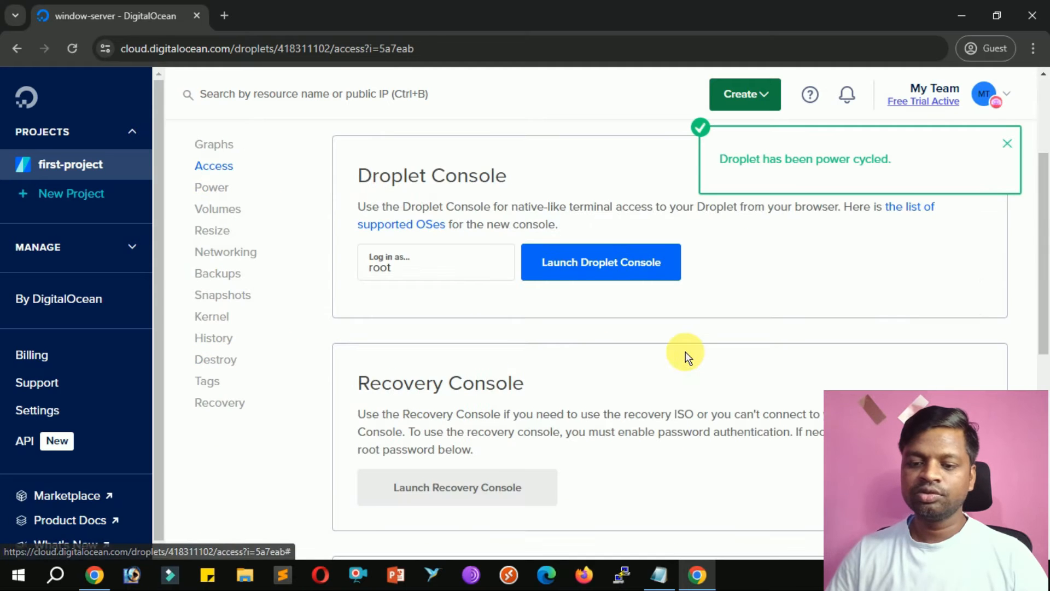
{"action": "scroll", "coordinate": [688, 356], "scroll_direction": "down", "scroll_amount": 3}
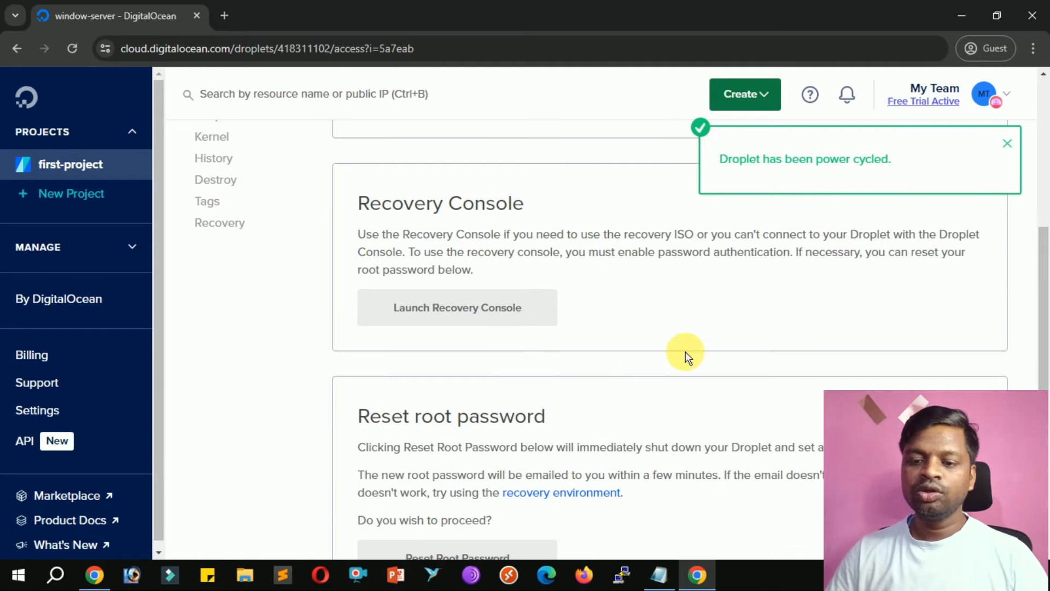
{"action": "left_click", "coordinate": [480, 323]}
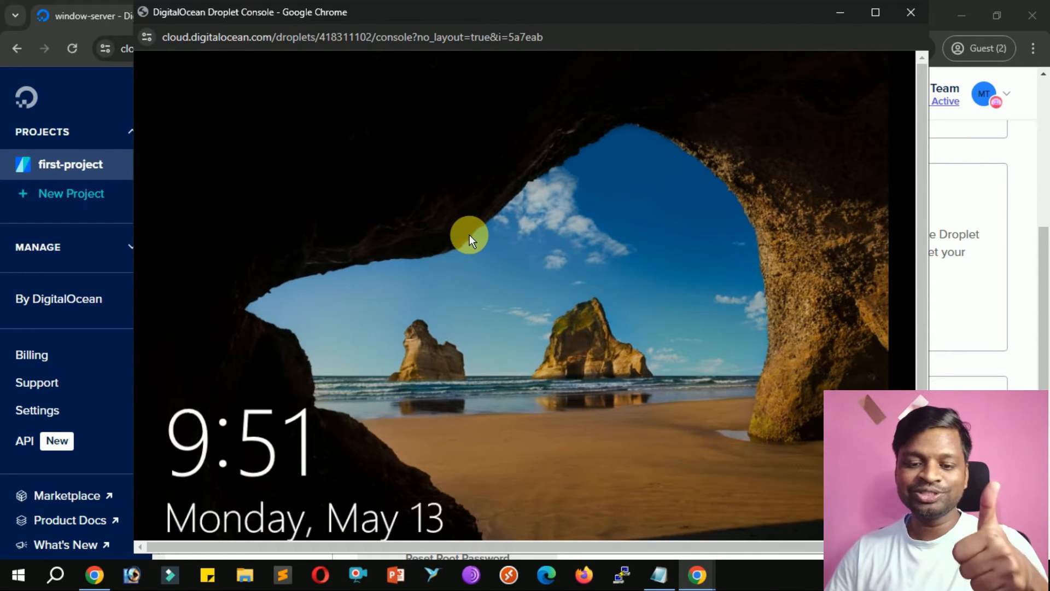
Dismiss the Windows lock screen and sign in with the password saved in Notepad.
{"action": "left_click", "coordinate": [505, 273]}
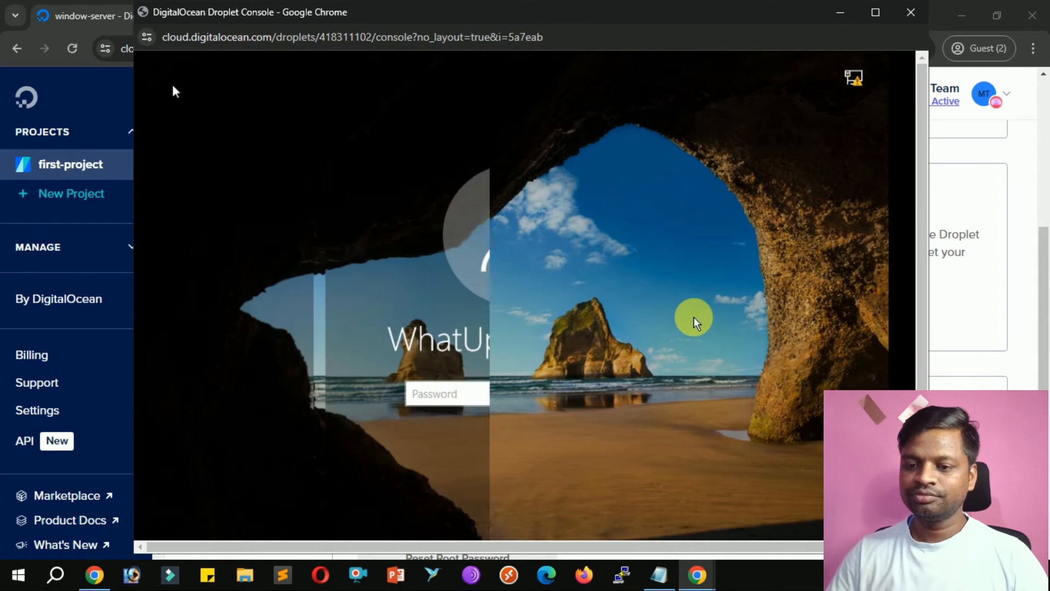
{"action": "left_click", "coordinate": [660, 575]}
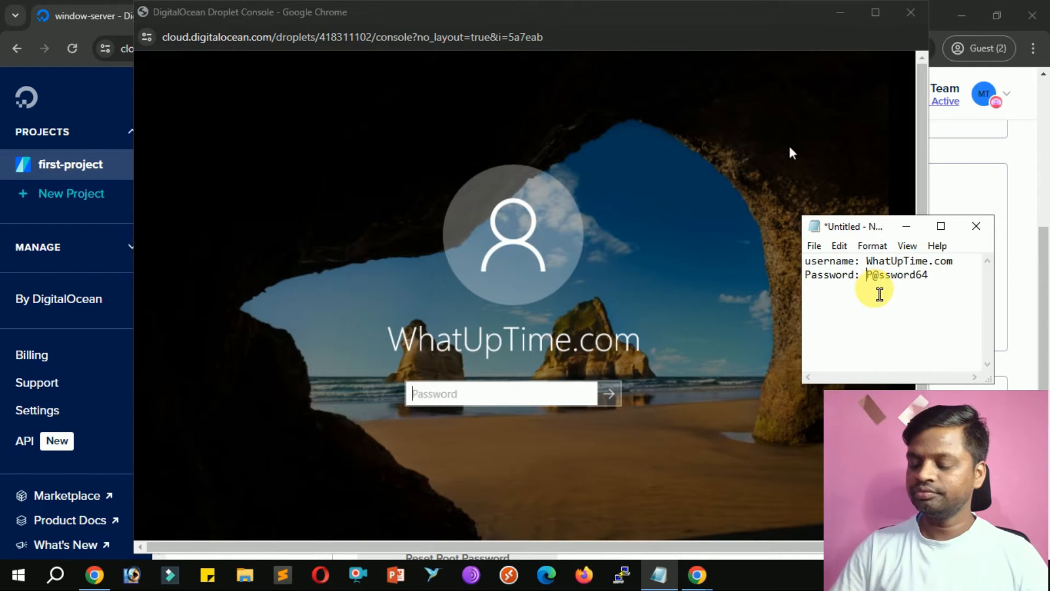
{"action": "key", "text": "shift+Right"}
{"action": "key", "text": "shift+Right"}
{"action": "key", "text": "shift+Right"}
{"action": "key", "text": "shift+Right"}
{"action": "key", "text": "shift+Right"}
{"action": "key", "text": "shift+Right"}
{"action": "key", "text": "shift+Right"}
{"action": "key", "text": "shift+Right"}
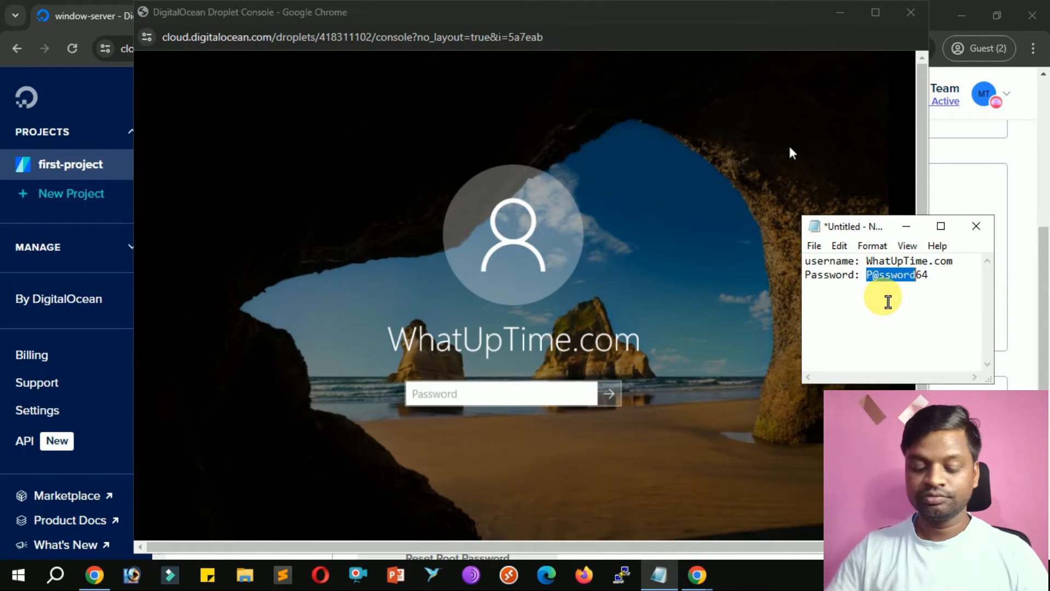
{"action": "left_click", "coordinate": [540, 394]}
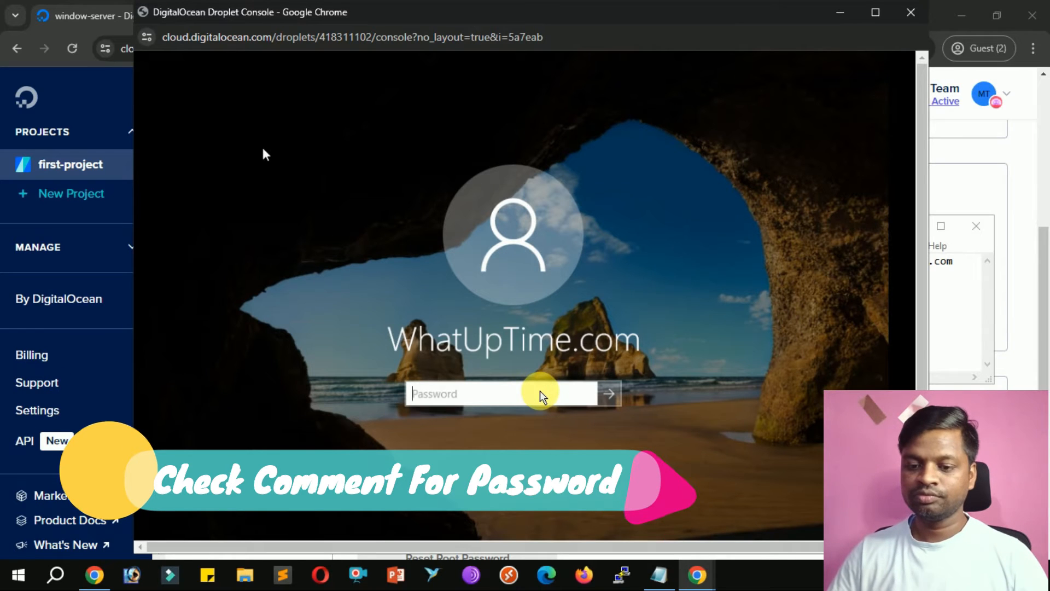
{"action": "type", "text": "P@ssword64"}
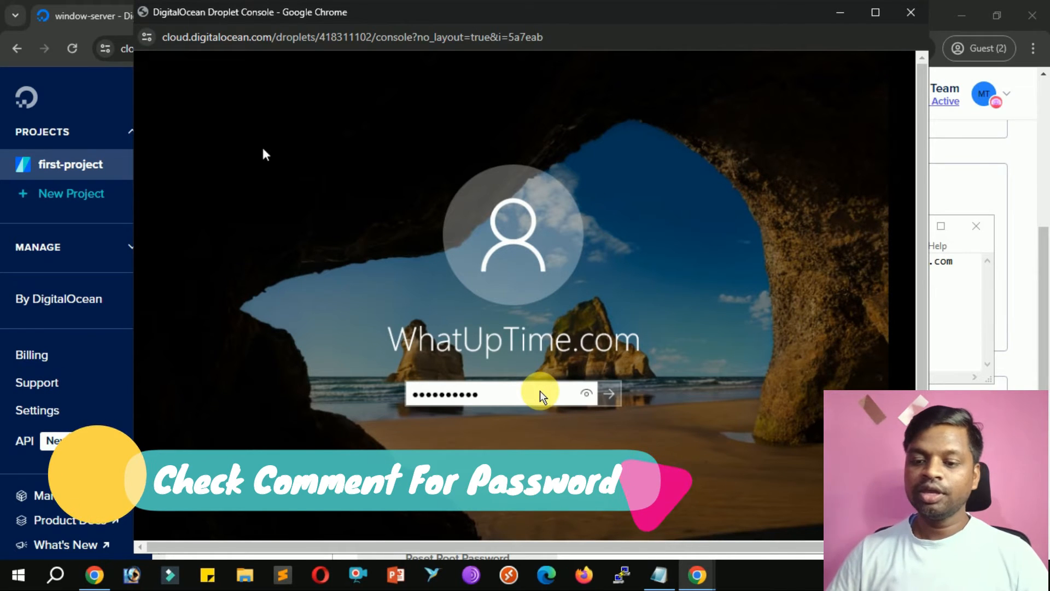
{"action": "key", "text": "Return"}
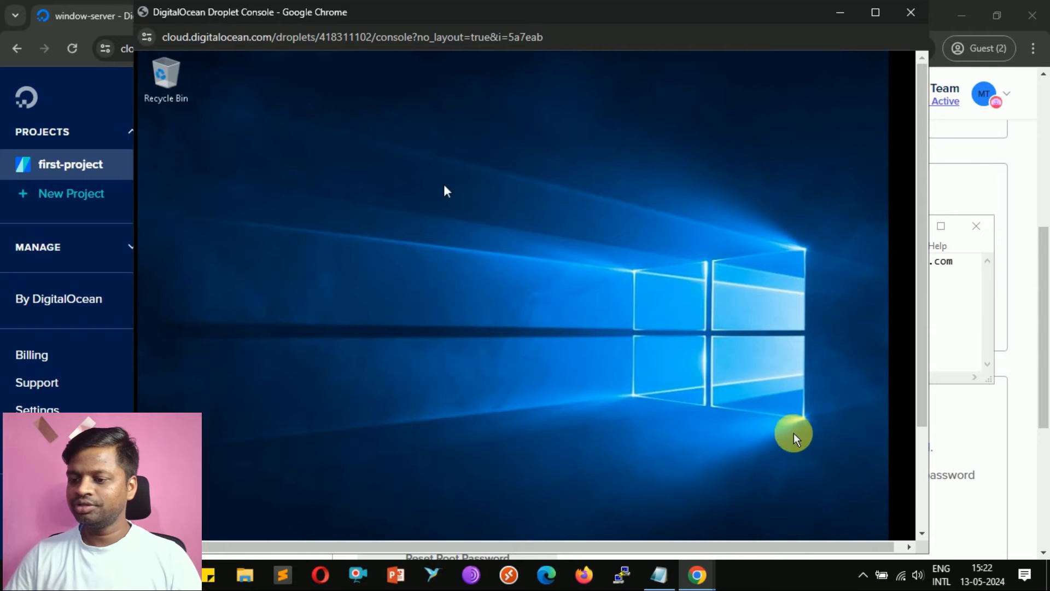
Scroll down to reveal the Windows 10 Enterprise Evaluation taskbar and maximize the console window.
{"action": "scroll", "coordinate": [860, 436], "scroll_direction": "down", "scroll_amount": 3}
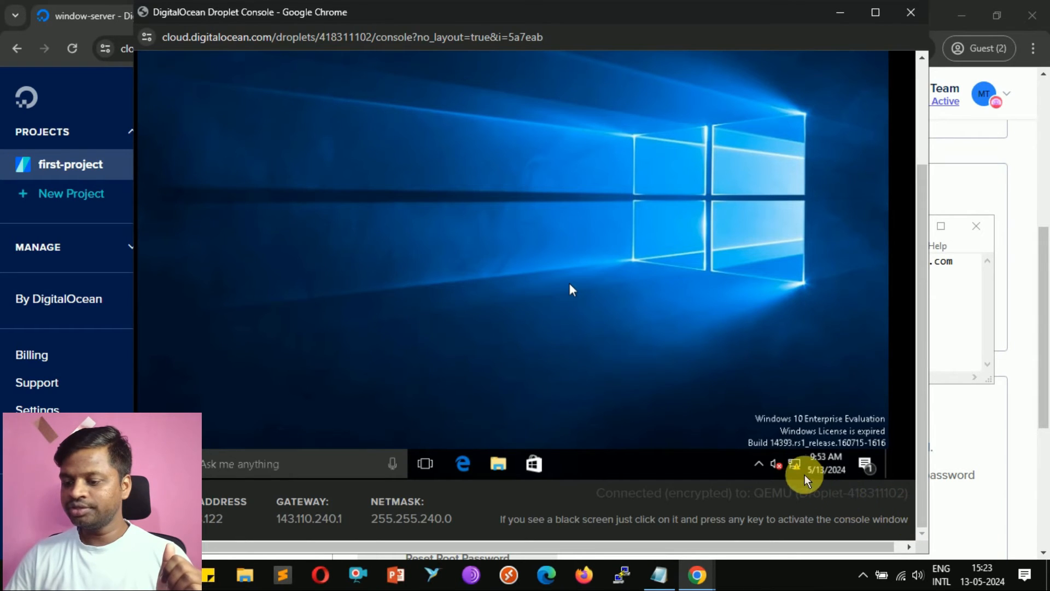
{"action": "key", "text": "super+Up"}
Go from the network tray icon through Network and Sharing Center to Ethernet Instance 0's Properties.
{"action": "right_click", "coordinate": [668, 436]}
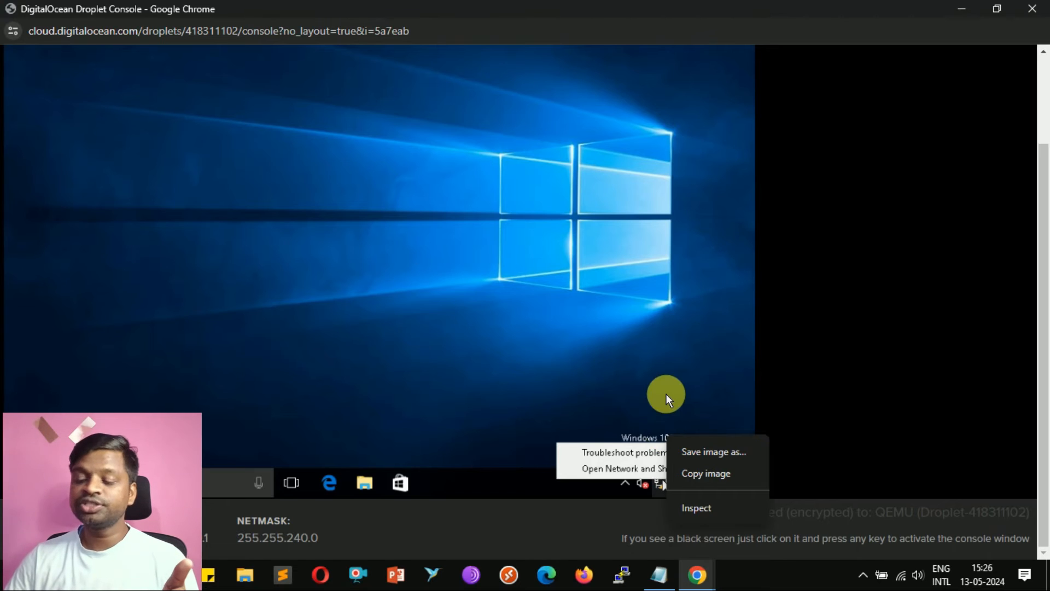
{"action": "left_click", "coordinate": [706, 475]}
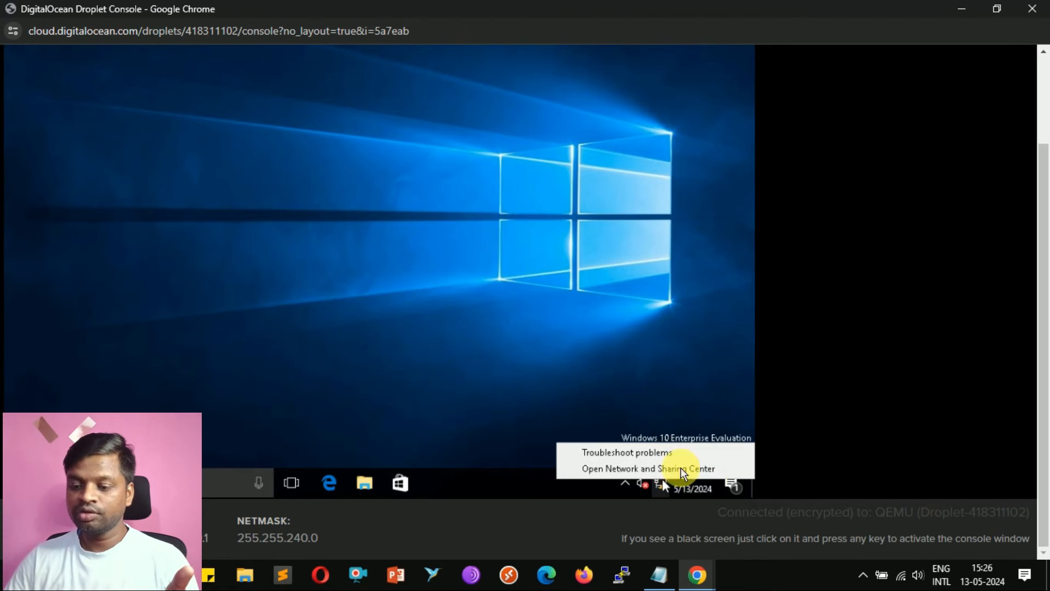
{"action": "left_click", "coordinate": [653, 469]}
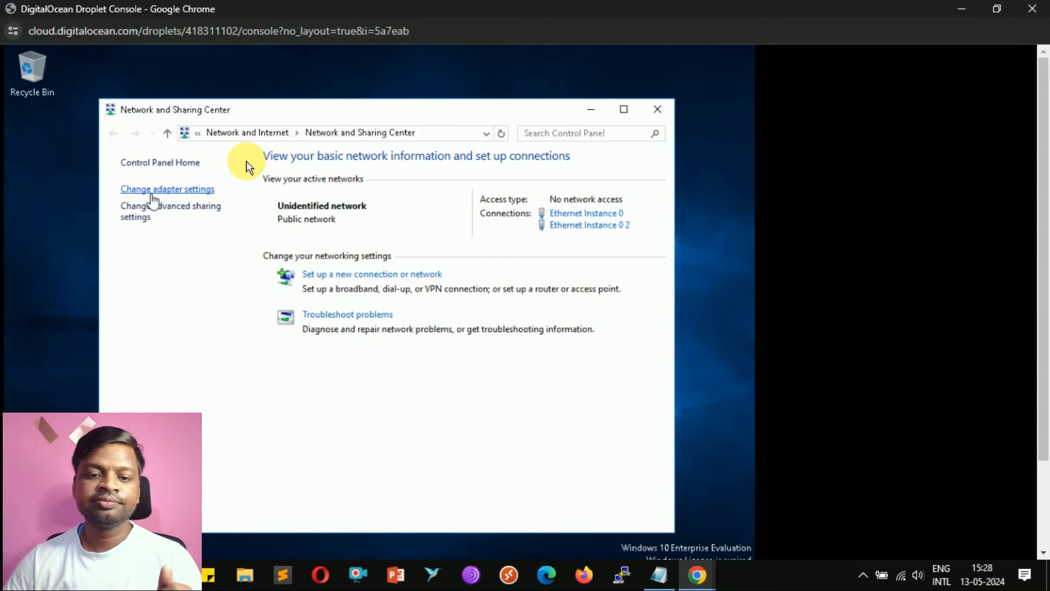
{"action": "left_click", "coordinate": [152, 193]}
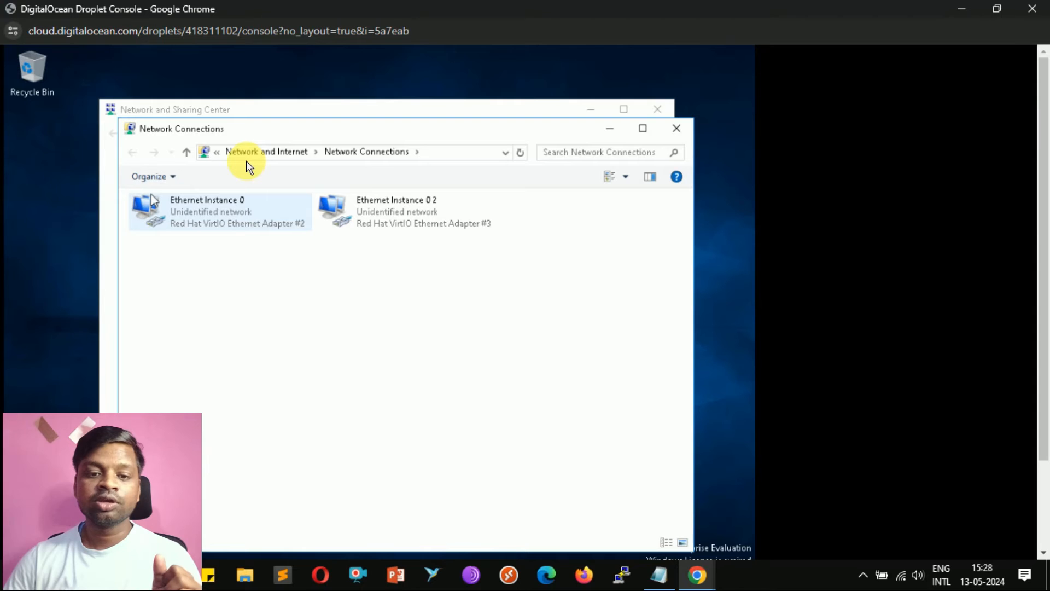
{"action": "right_click", "coordinate": [248, 166]}
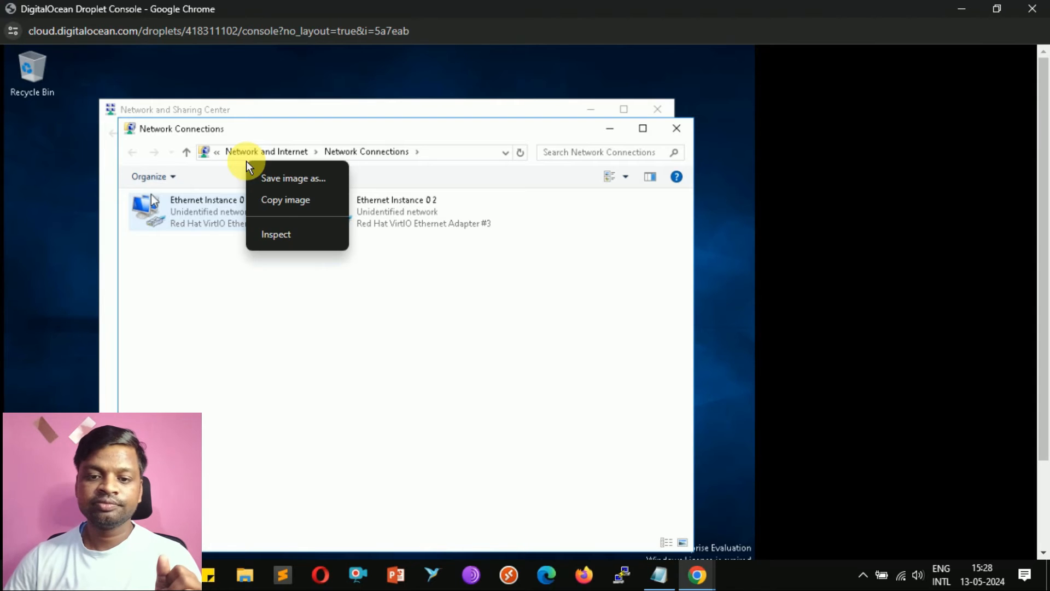
{"action": "left_click", "coordinate": [280, 202]}
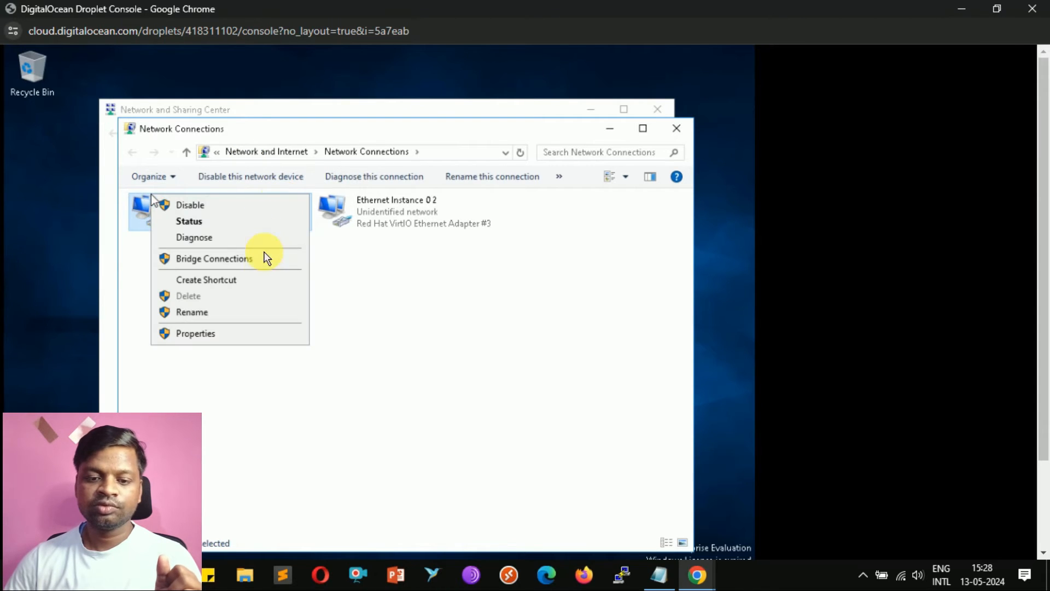
{"action": "left_click", "coordinate": [284, 312]}
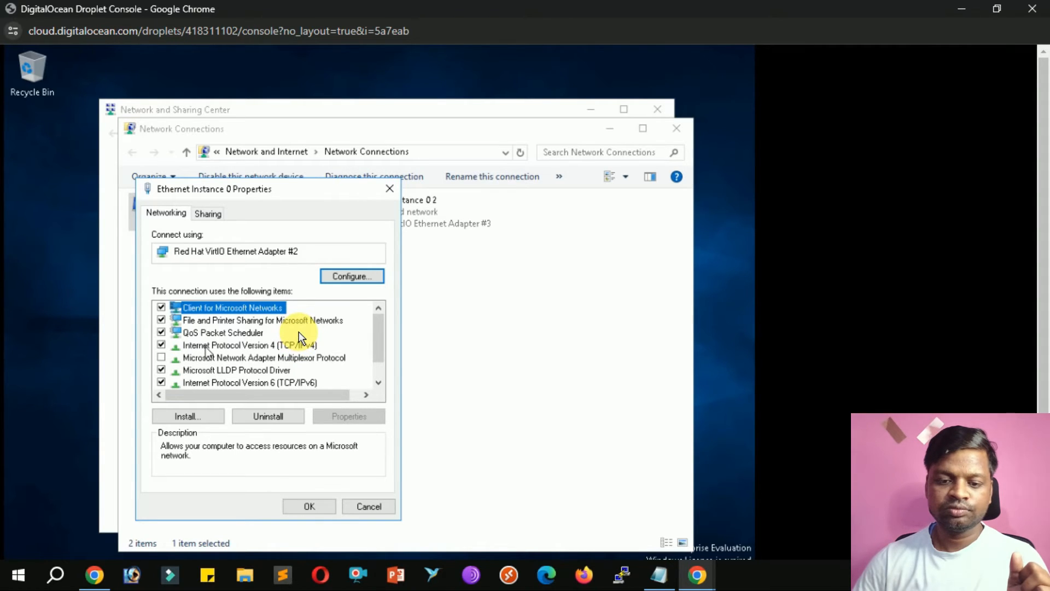
Switch IPv4 to a manual address and enter the static IP 143.110.248.122.
{"action": "left_click", "coordinate": [298, 334]}
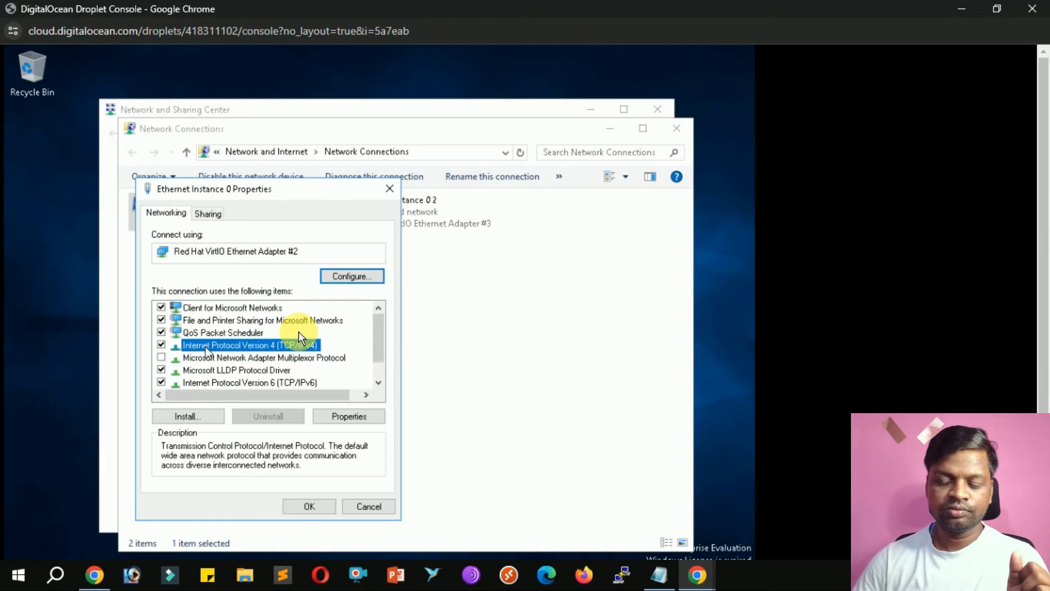
{"action": "left_click", "coordinate": [487, 428]}
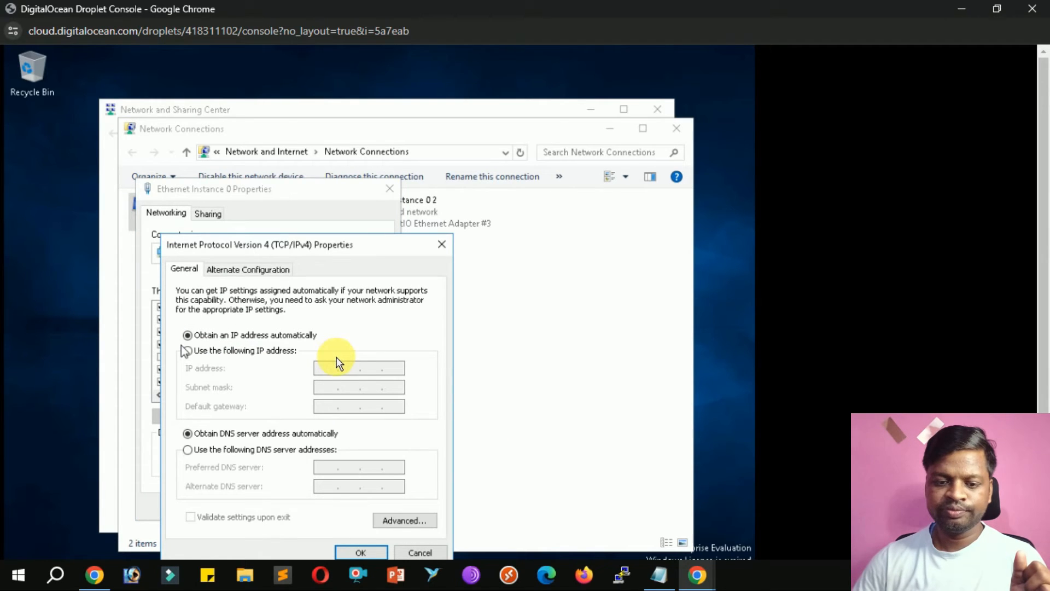
{"action": "left_click", "coordinate": [342, 360]}
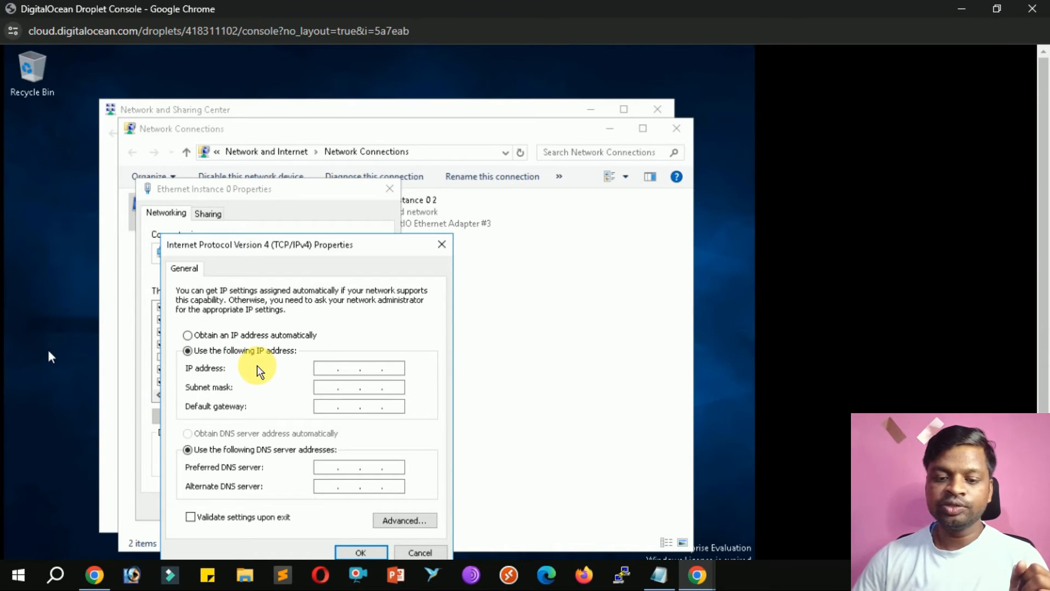
{"action": "scroll", "coordinate": [1034, 383], "scroll_direction": "down", "scroll_amount": 2}
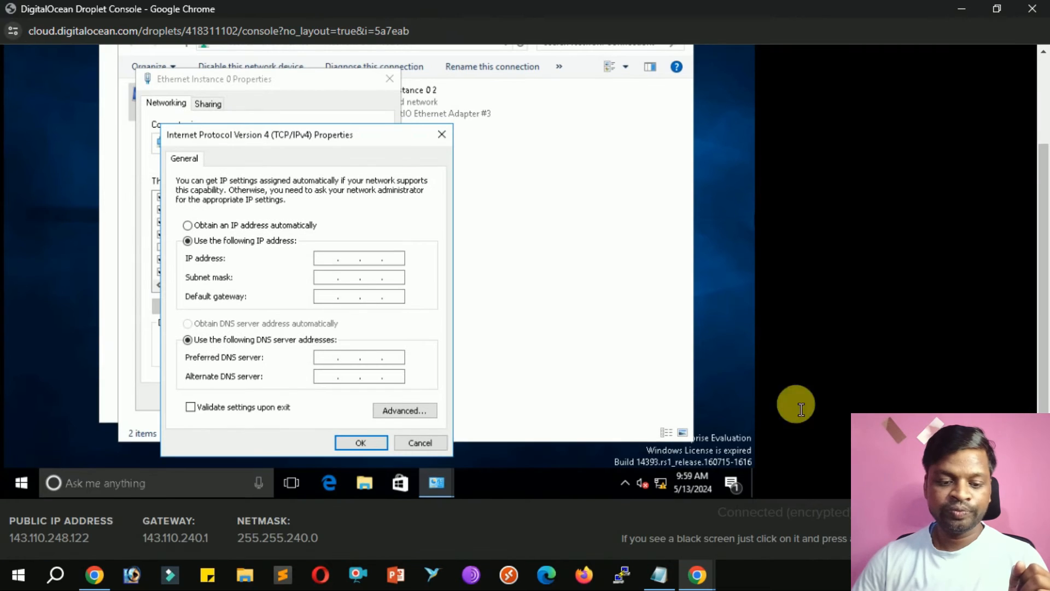
{"action": "double_click", "coordinate": [38, 539]}
{"action": "type", "text": "143 . "}
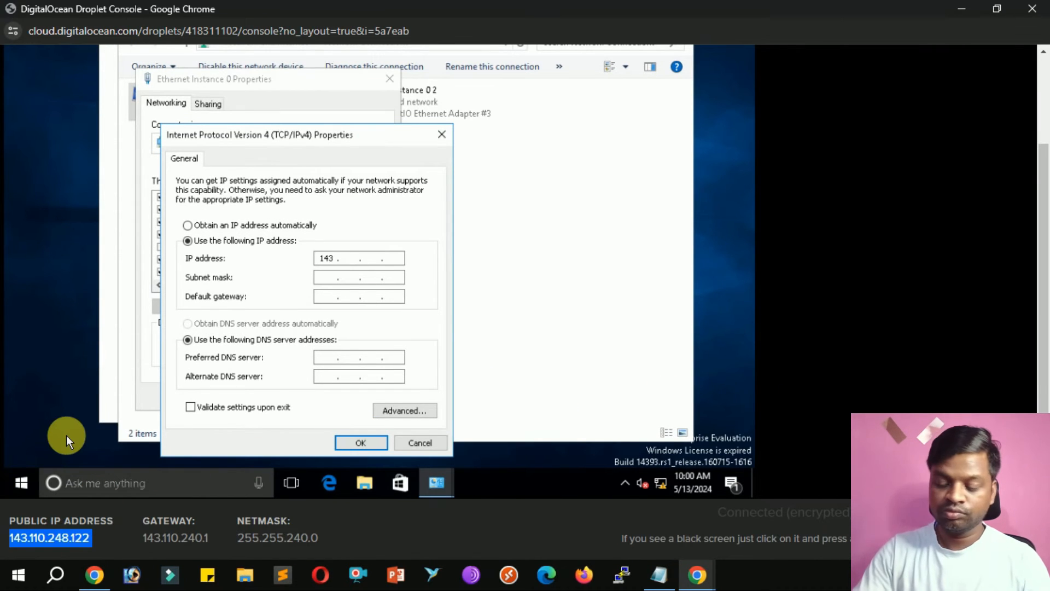
{"action": "type", "text": "11"}
{"action": "type", "text": "0 . "}
{"action": "type", "text": "248 . "}
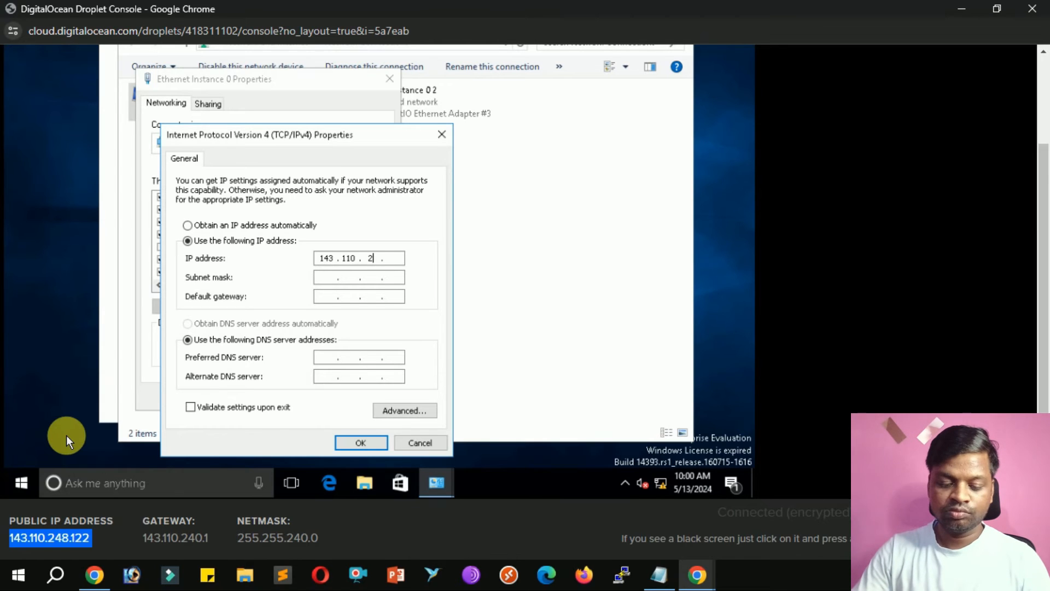
{"action": "type", "text": "122"}
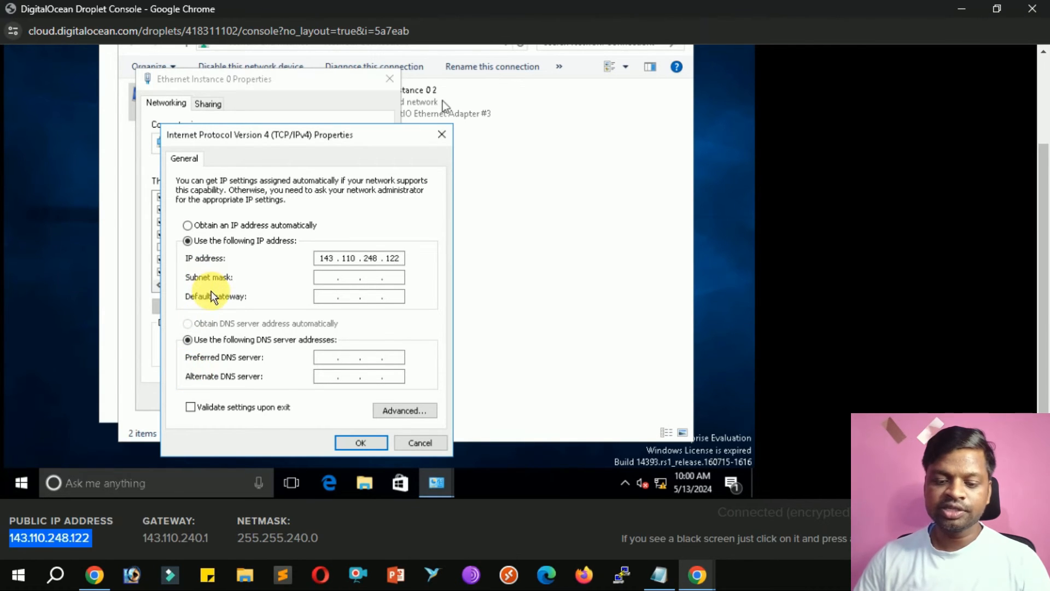
{"action": "left_click", "coordinate": [273, 550]}
{"action": "double_click", "coordinate": [273, 550]}
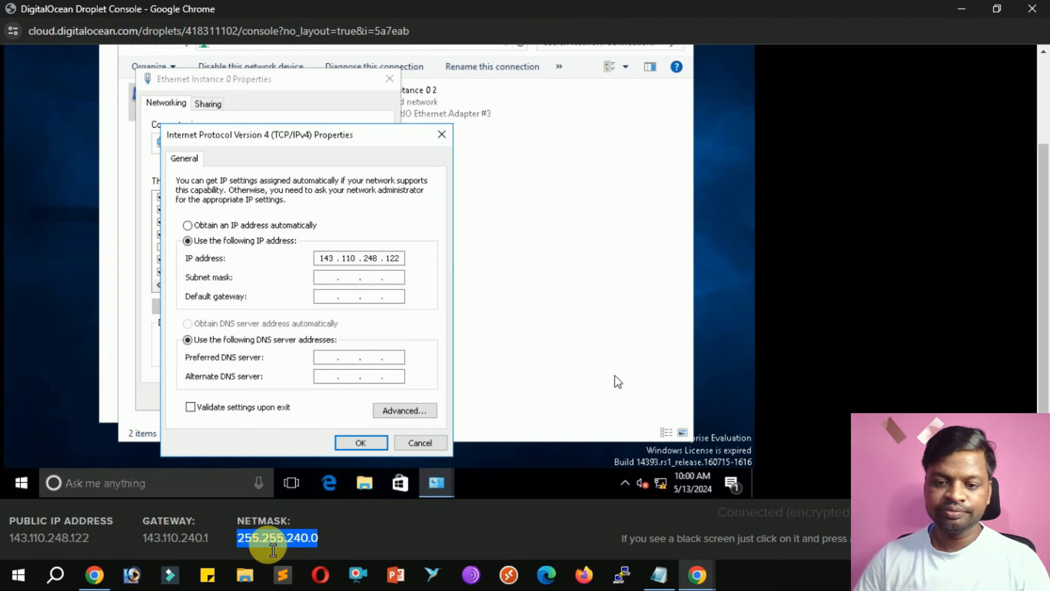
Set subnet mask 255.255.240.0 and default gateway 143.110.240.1.
{"action": "left_click", "coordinate": [327, 285]}
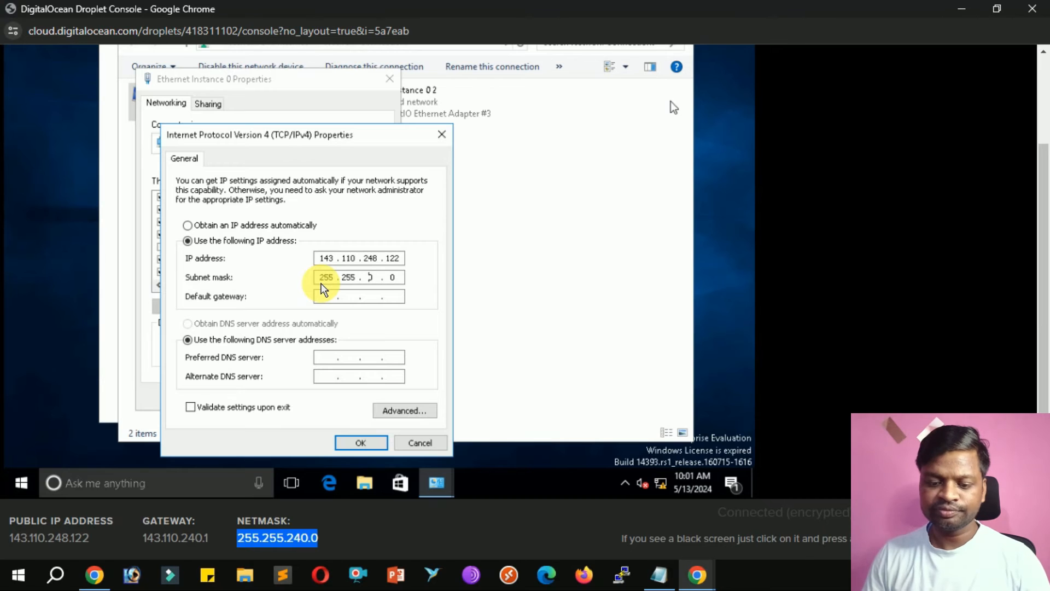
{"action": "key", "text": "shift+Right"}
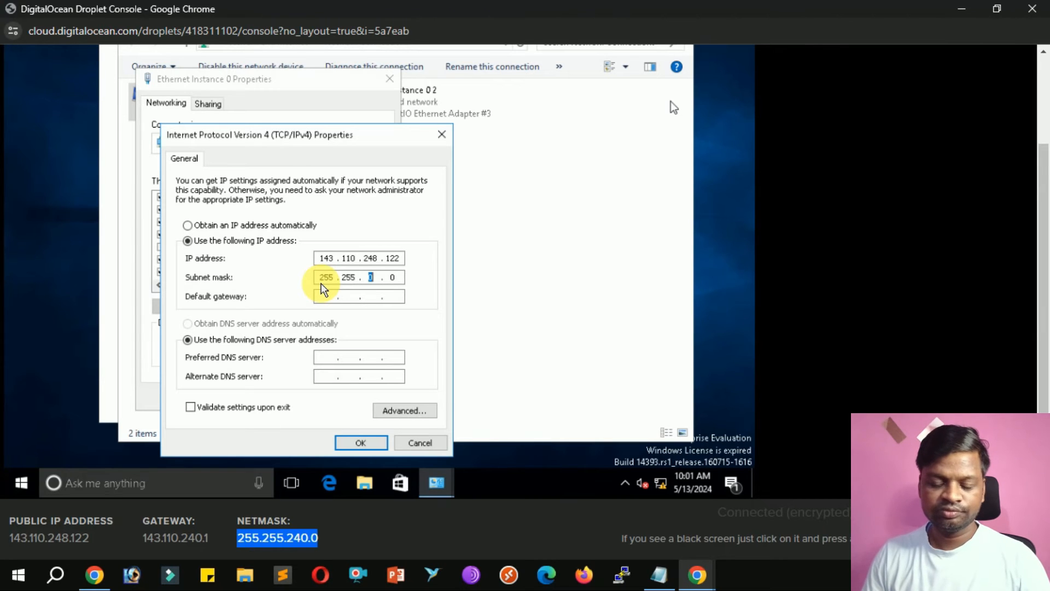
{"action": "type", "text": "240"}
{"action": "left_click", "coordinate": [328, 296]}
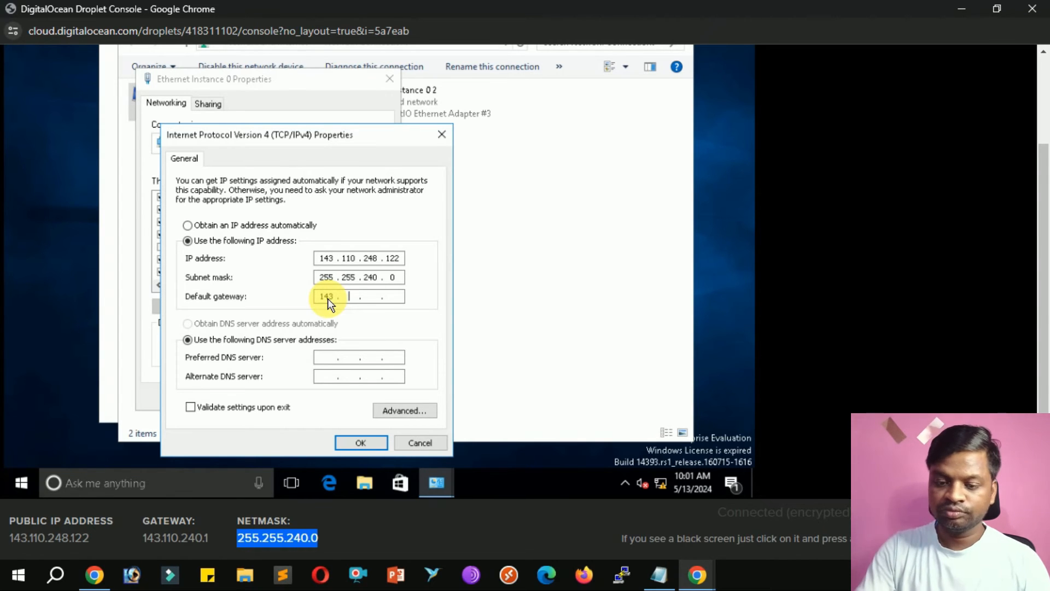
{"action": "type", "text": "143.110."}
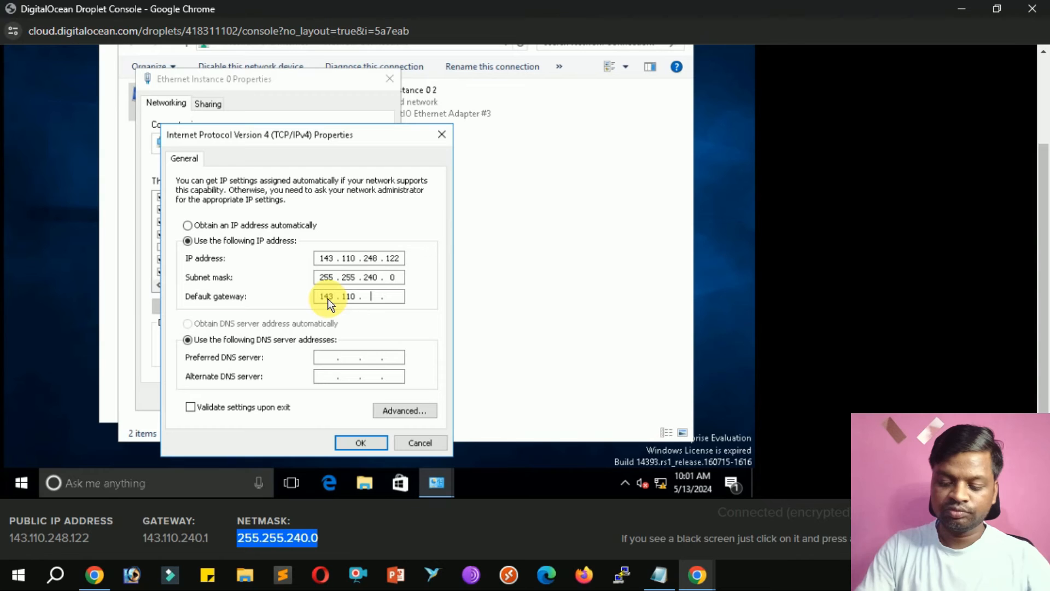
{"action": "type", "text": "240"}
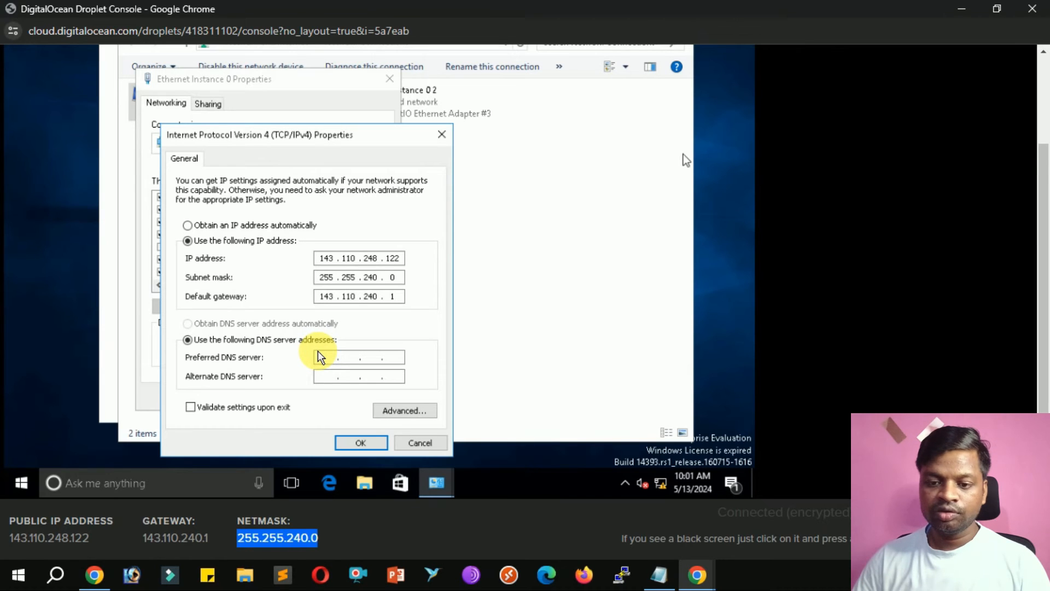
Enter DNS servers 1.1.1.1 and 1.0.0.1 and confirm the IPv4 settings.
{"action": "key", "text": "Tab"}
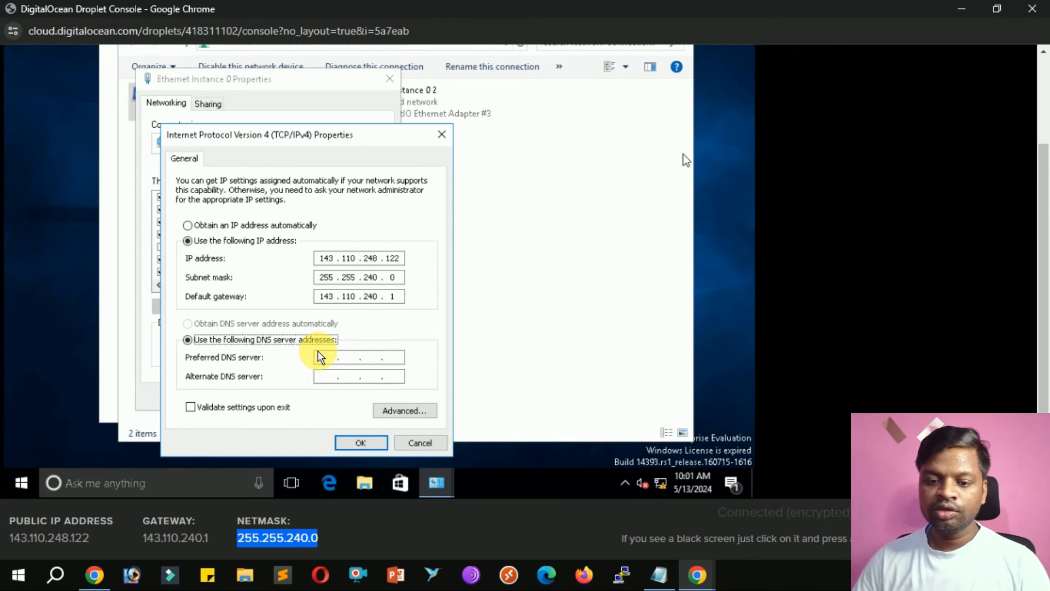
{"action": "key", "text": "Tab"}
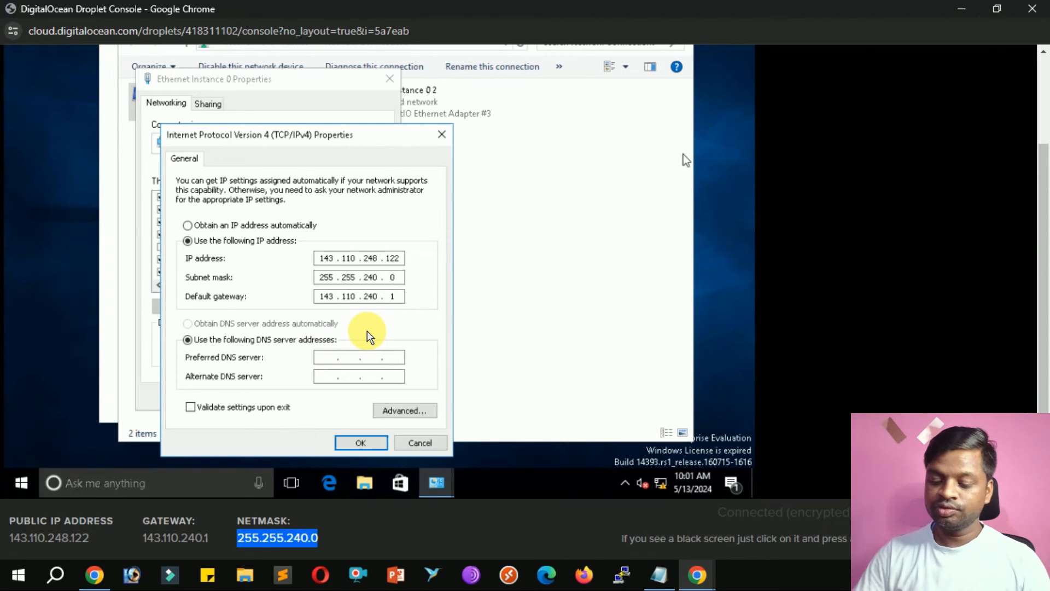
{"action": "type", "text": "1 "}
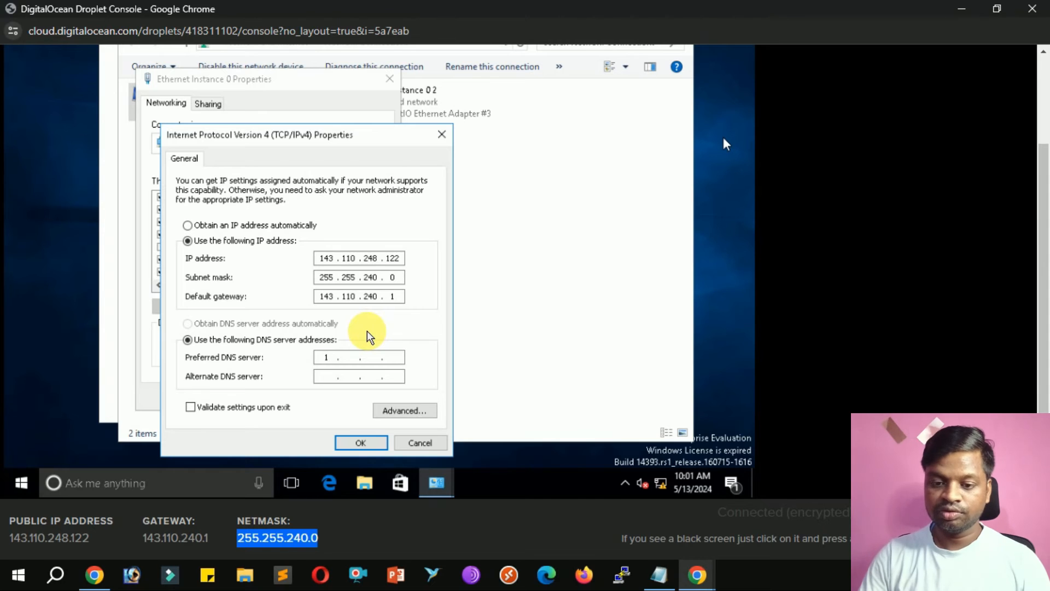
{"action": "type", "text": ". "}
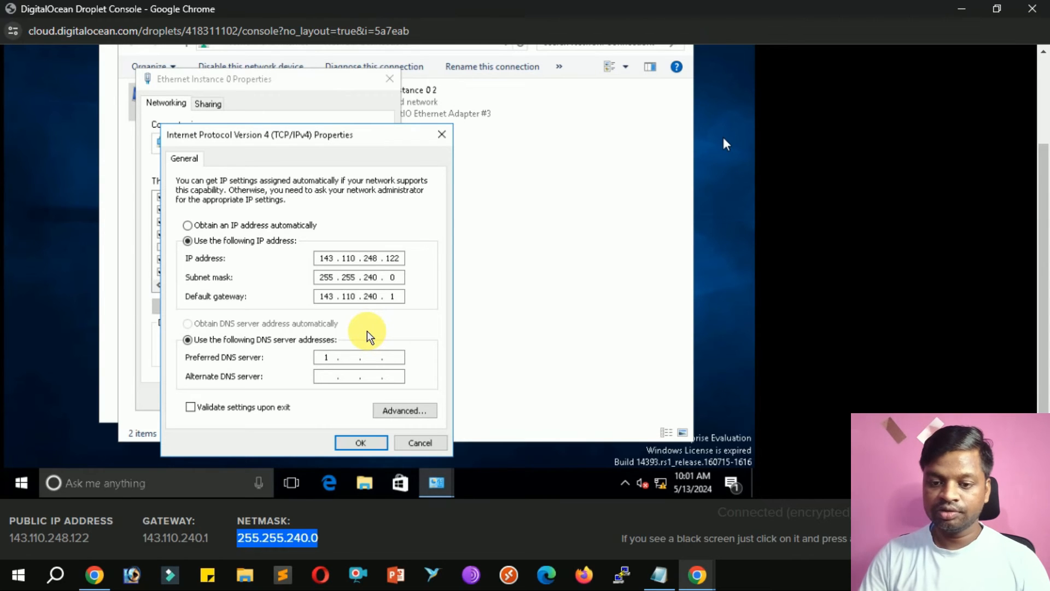
{"action": "type", "text": "1 "}
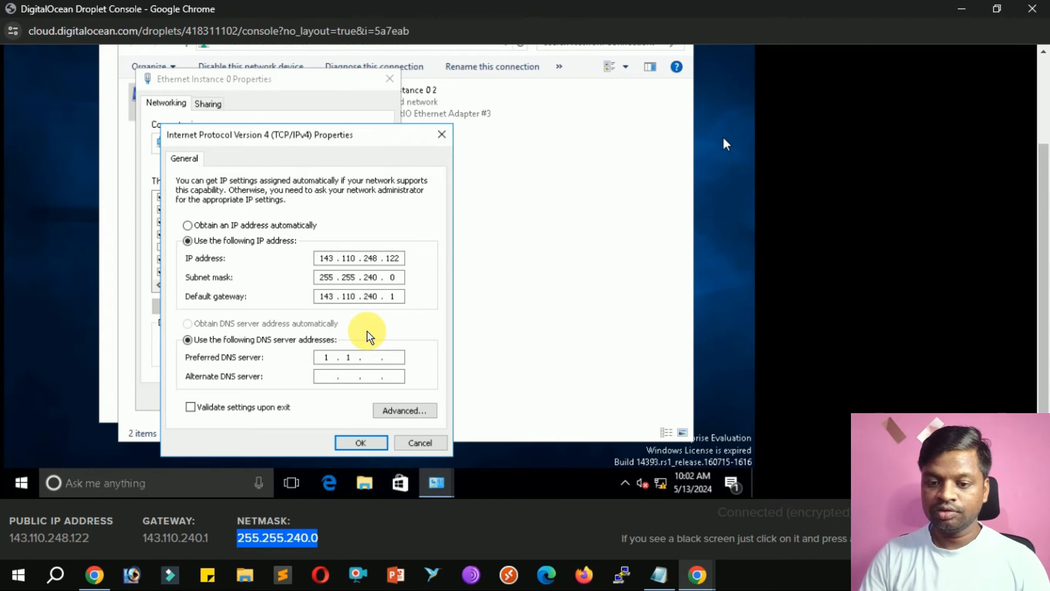
{"action": "type", "text": ". 1"}
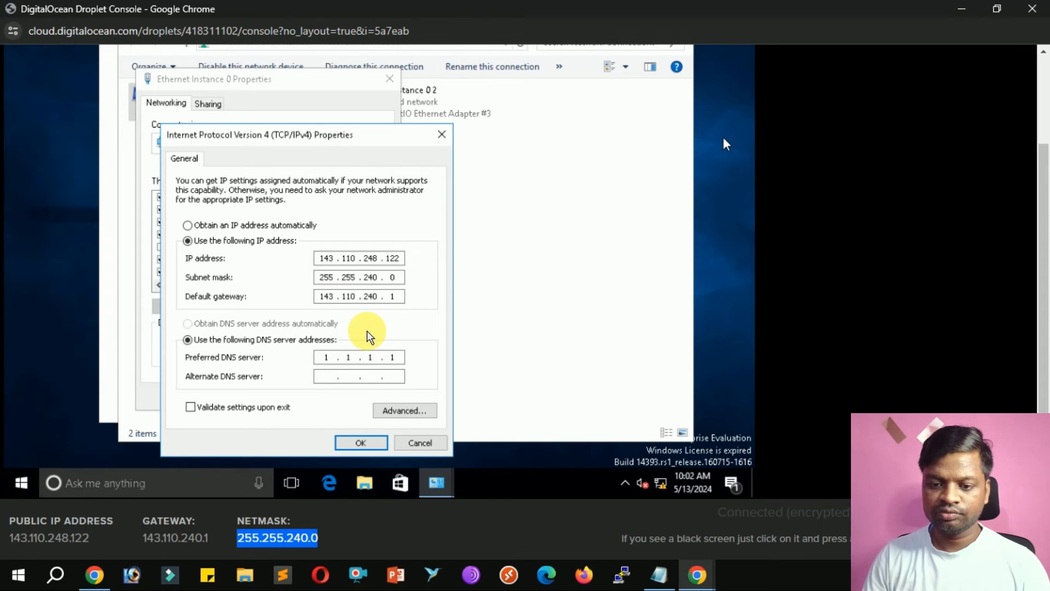
{"action": "key", "text": "Tab"}
{"action": "type", "text": "1 . 0 .. 0 . "}
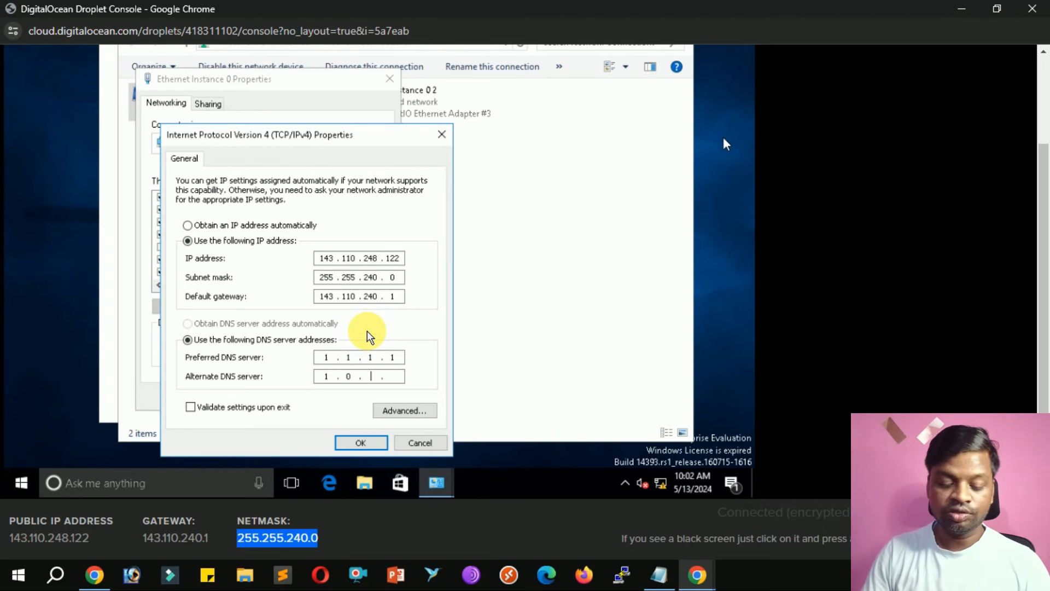
{"action": "type", "text": "1"}
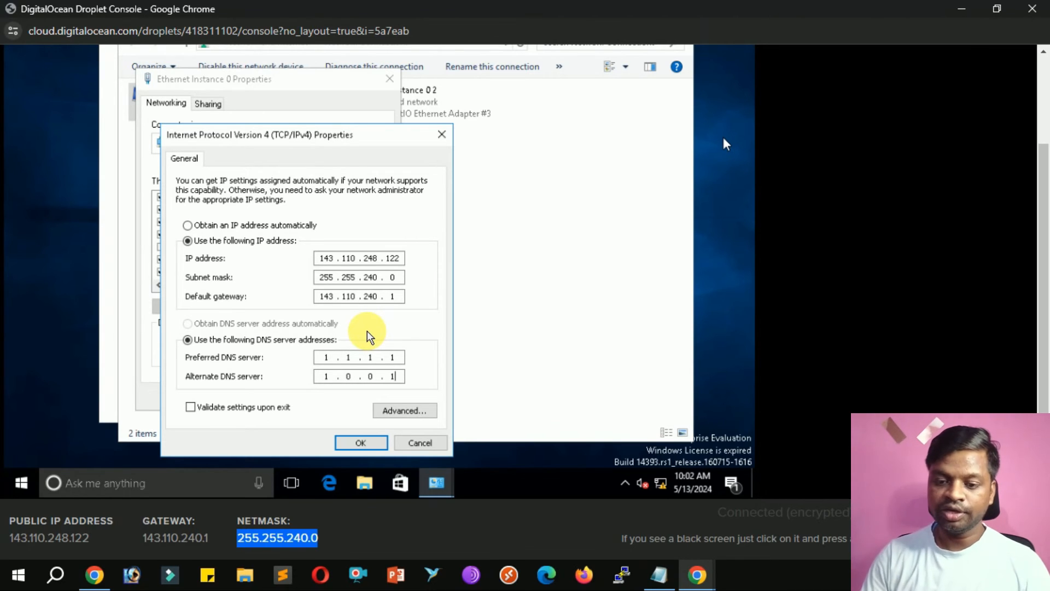
{"action": "key", "text": "Return"}
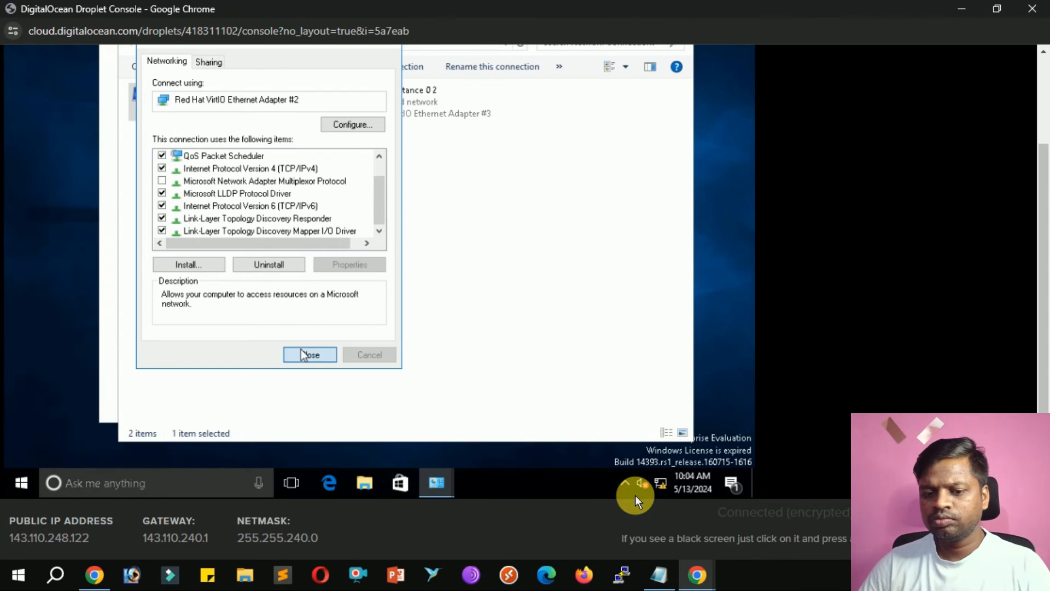
Close Ethernet Properties, allow network discovery, and close the console window.
{"action": "left_click", "coordinate": [635, 495]}
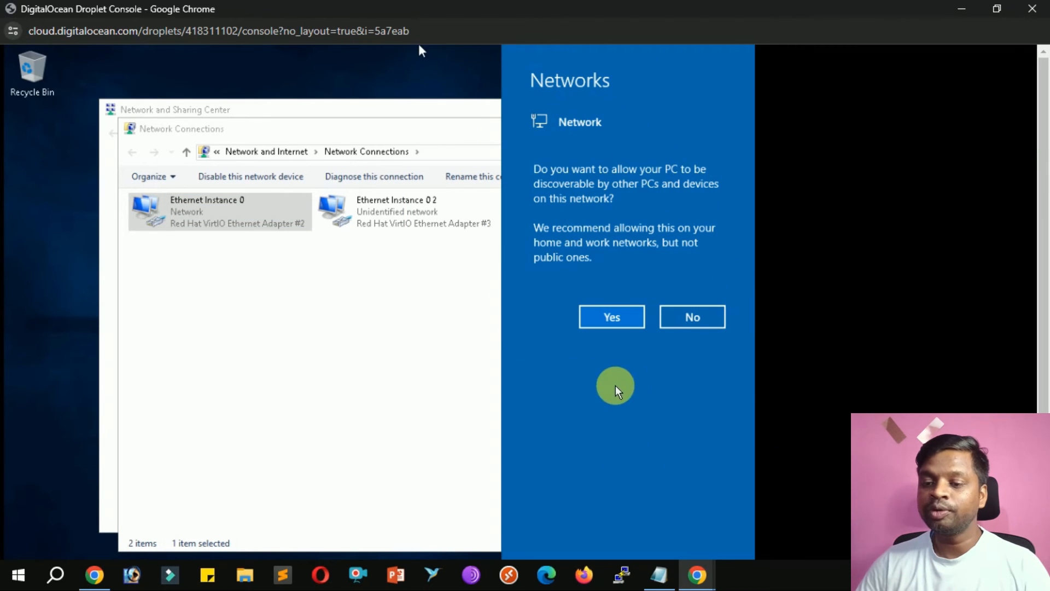
{"action": "left_click", "coordinate": [605, 323]}
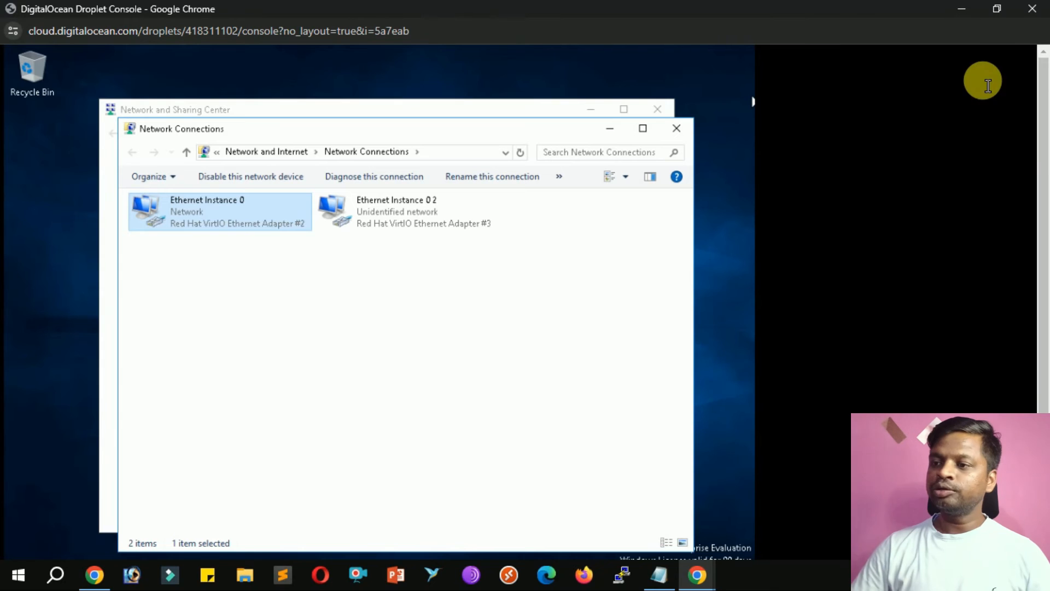
{"action": "left_click", "coordinate": [1032, 8]}
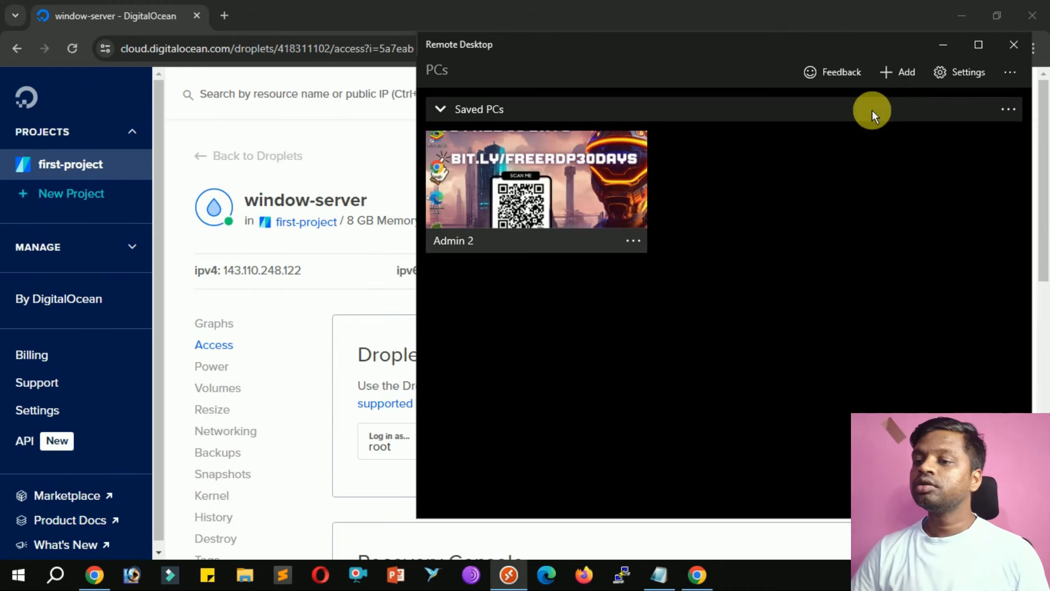
Add PC 143.110.248.122 and paste the server's username into a new user account.
{"action": "left_click", "coordinate": [902, 73]}
{"action": "left_click", "coordinate": [903, 110]}
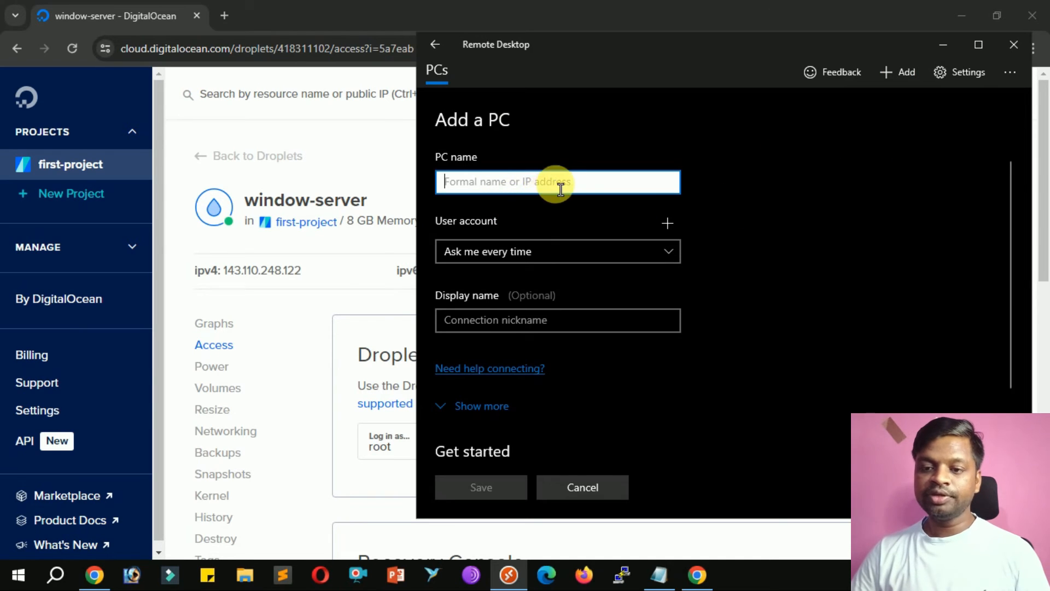
{"action": "type", "text": "143.110.248.122"}
{"action": "left_click", "coordinate": [667, 224]}
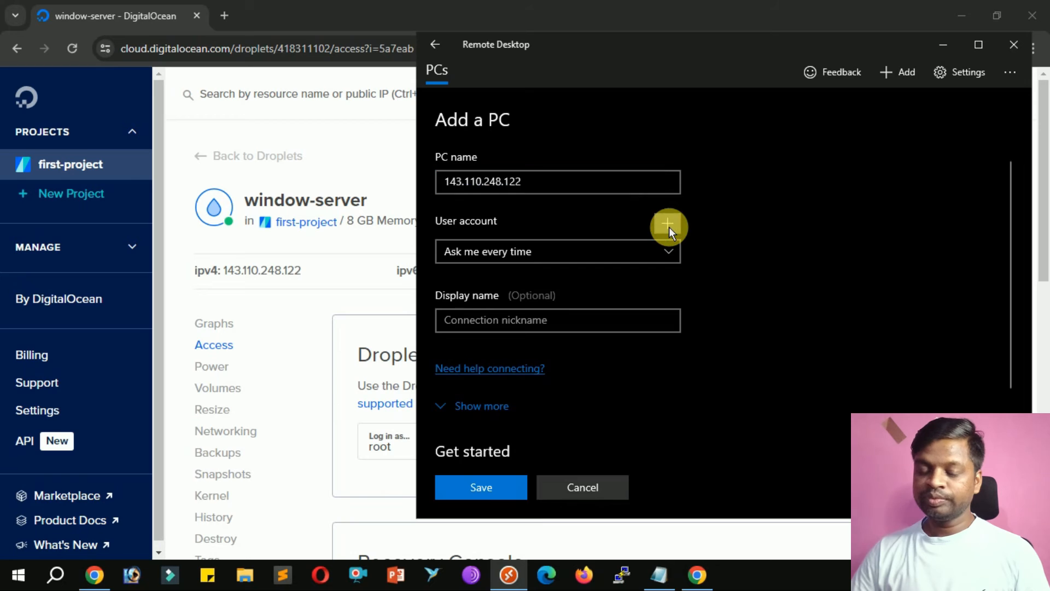
{"action": "left_click", "coordinate": [663, 574]}
{"action": "left_click", "coordinate": [869, 275]}
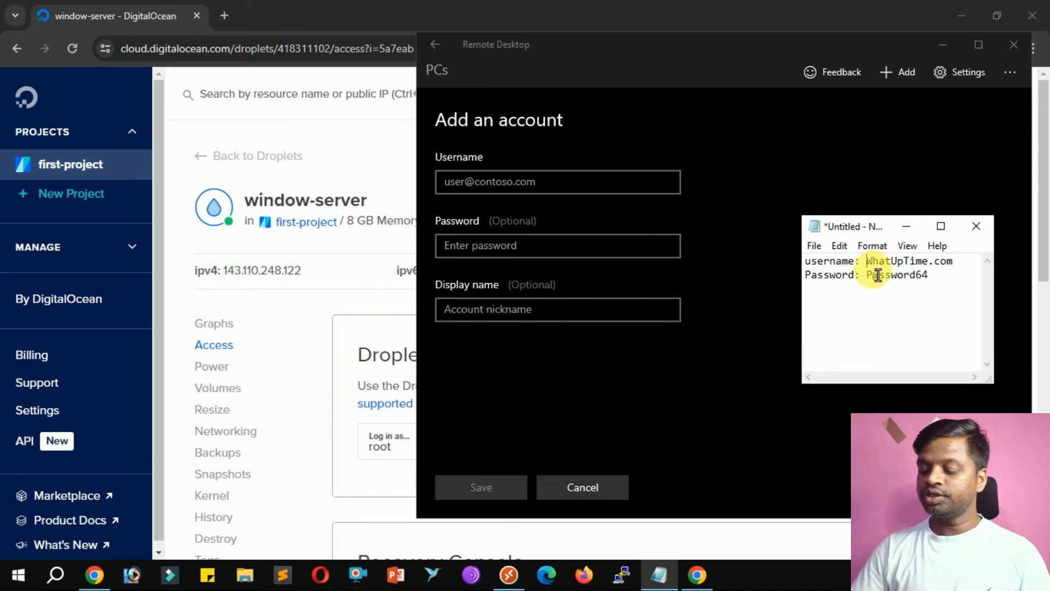
{"action": "key", "text": "shift+Right"}
{"action": "key", "text": "shift+Right"}
{"action": "key", "text": "shift+Right"}
{"action": "key", "text": "shift+Right"}
{"action": "key", "text": "shift+Right"}
{"action": "key", "text": "shift+Right"}
{"action": "key", "text": "shift+Right"}
{"action": "key", "text": "shift+Right"}
{"action": "key", "text": "shift+Right"}
{"action": "key", "text": "shift+Right"}
{"action": "key", "text": "shift+Right"}
{"action": "key", "text": "shift+Right"}
{"action": "key", "text": "shift+Right"}
{"action": "key", "text": "ctrl+c"}
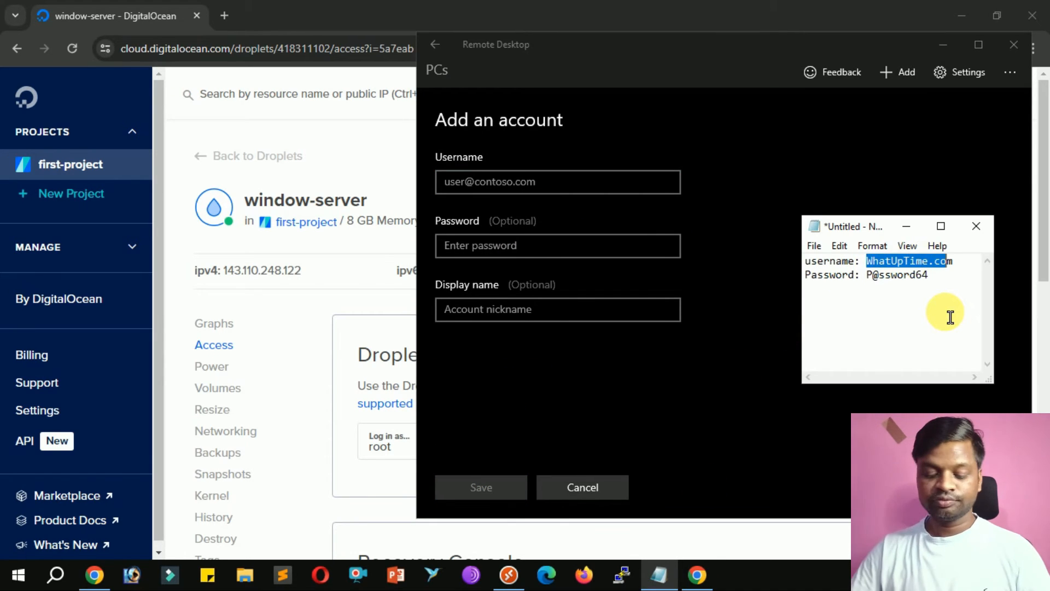
{"action": "left_click", "coordinate": [519, 180]}
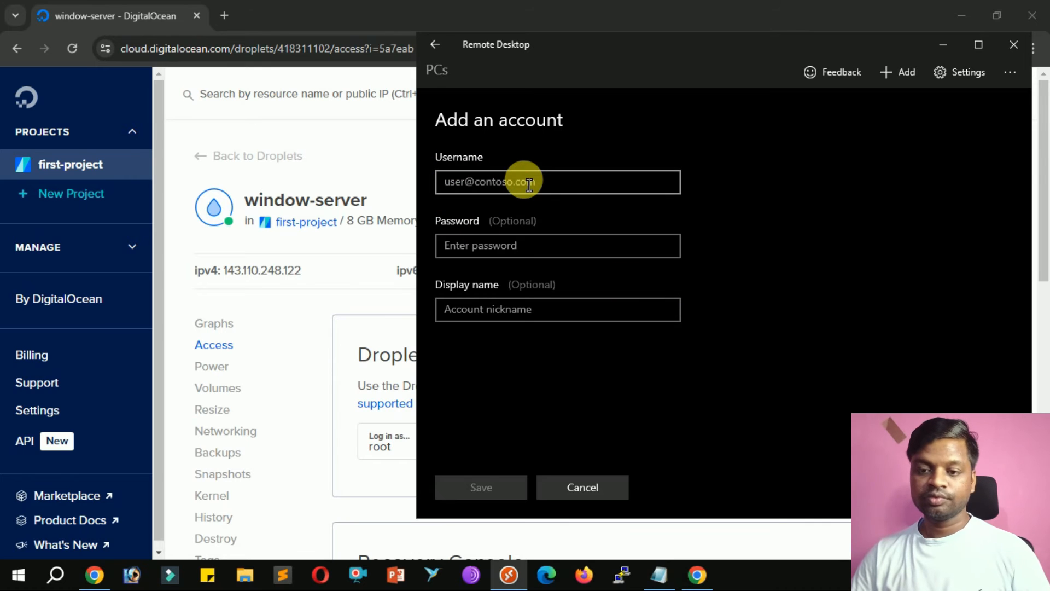
{"action": "key", "text": "ctrl+v"}
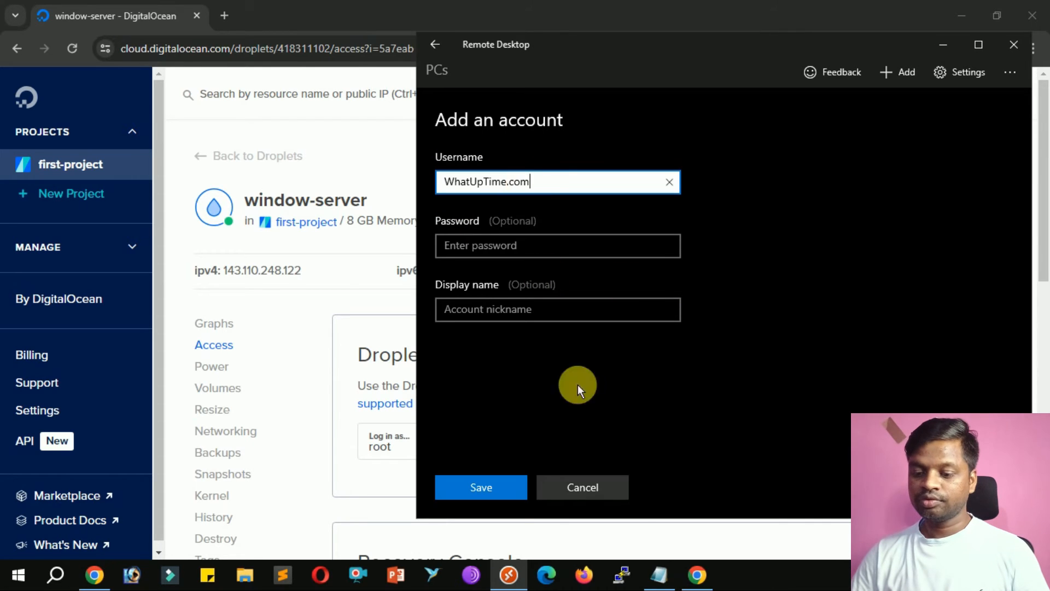
Paste the saved password, save the account and the PC, then connect to it.
{"action": "left_click", "coordinate": [672, 568]}
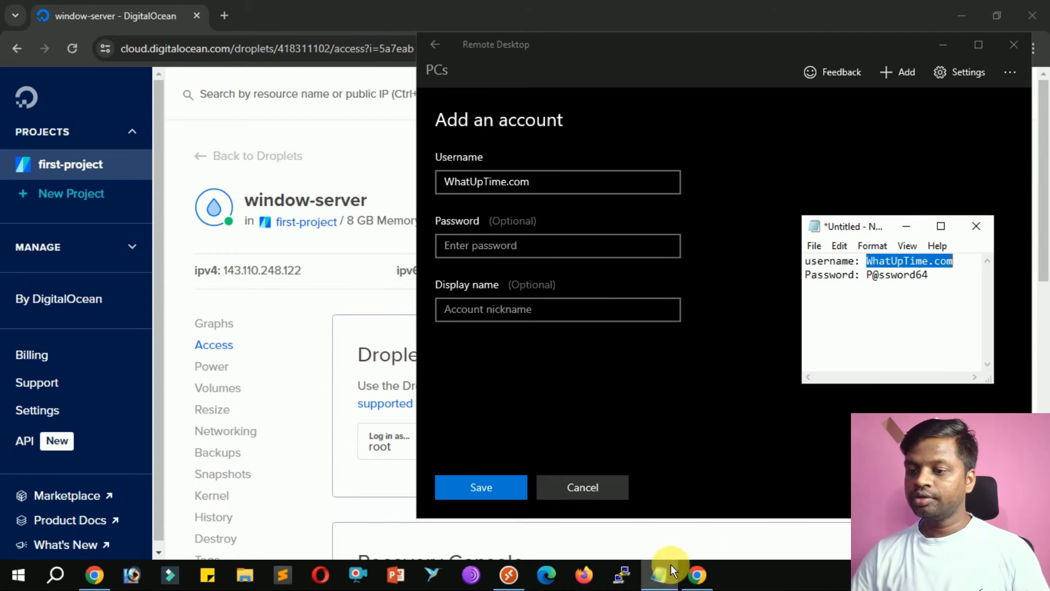
{"action": "left_click", "coordinate": [873, 276]}
{"action": "key", "text": "shift+Right"}
{"action": "key", "text": "shift+Right"}
{"action": "key", "text": "shift+Right"}
{"action": "key", "text": "shift+Right"}
{"action": "key", "text": "shift+Right"}
{"action": "key", "text": "shift+Right"}
{"action": "key", "text": "shift+Right"}
{"action": "key", "text": "shift+Right"}
{"action": "key", "text": "shift+Right"}
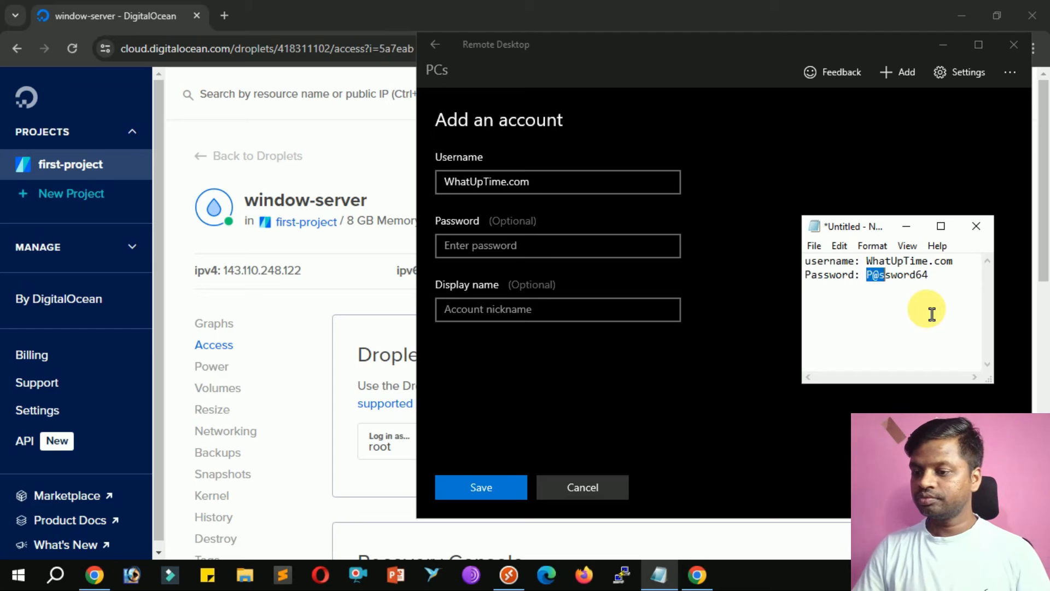
{"action": "key", "text": "shift+Right"}
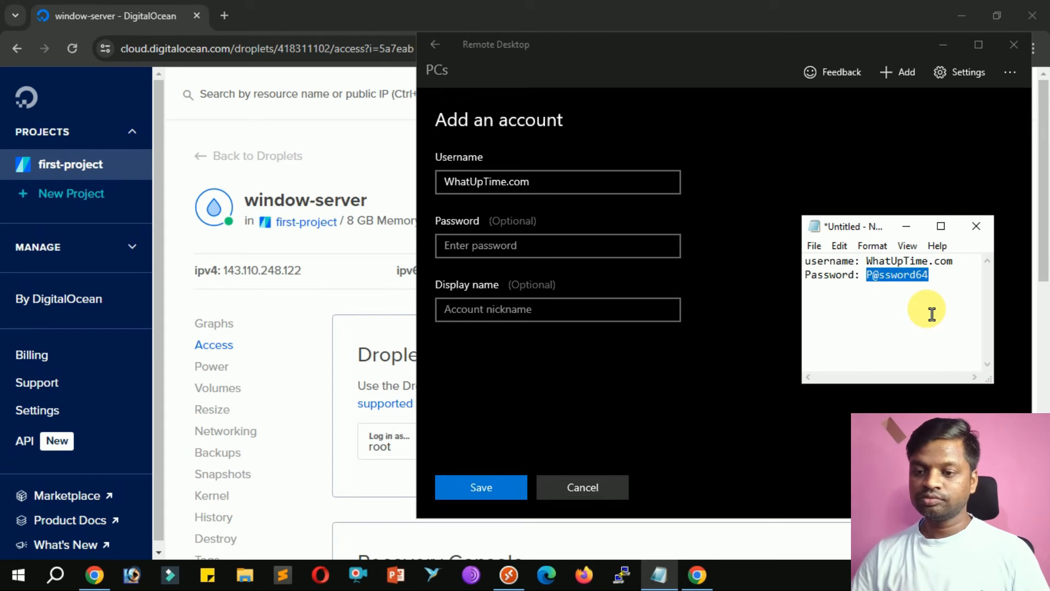
{"action": "left_click", "coordinate": [646, 250]}
{"action": "left_click", "coordinate": [626, 257]}
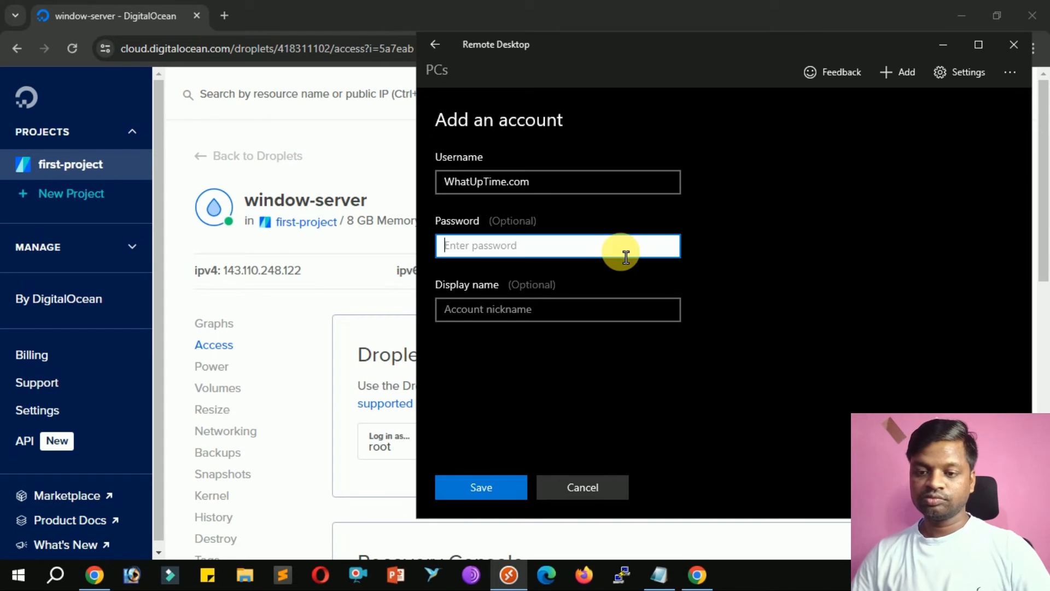
{"action": "key", "text": "ctrl+v"}
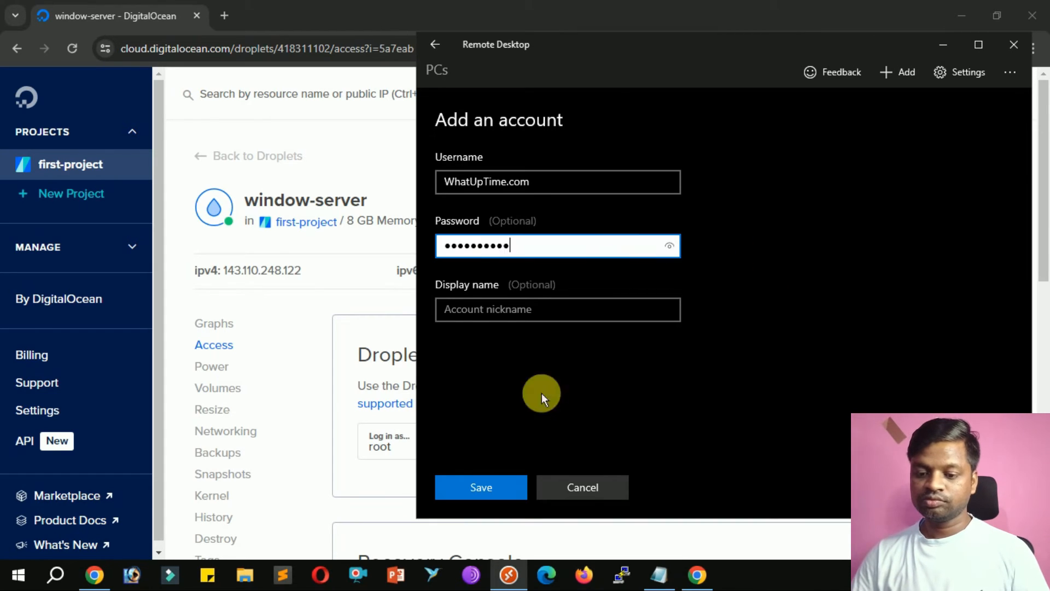
{"action": "left_click", "coordinate": [497, 489]}
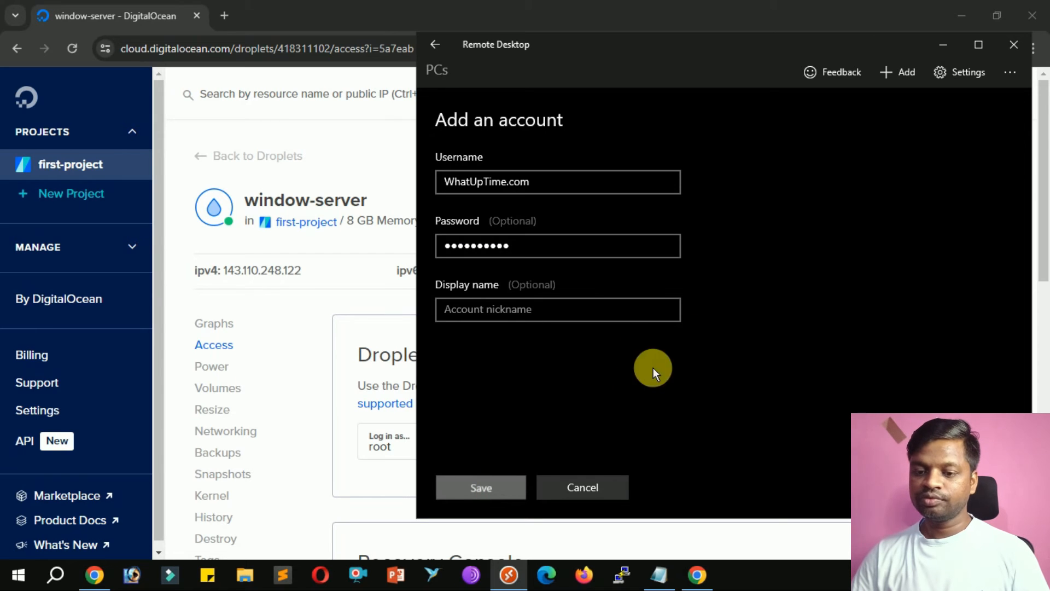
{"action": "left_click", "coordinate": [487, 485]}
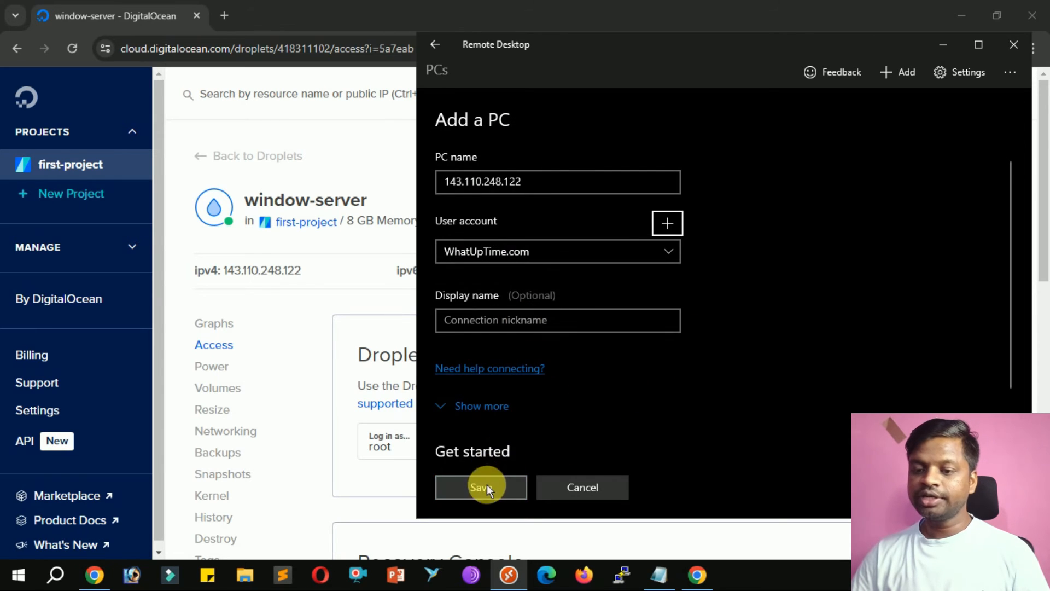
{"action": "left_click", "coordinate": [559, 192]}
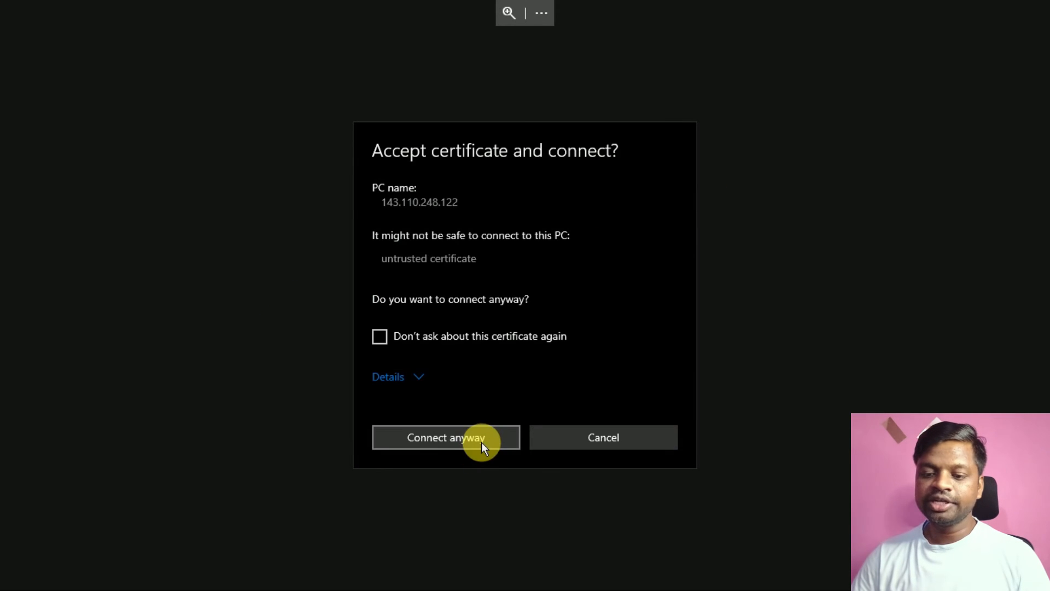
Accept the untrusted certificate, then close Network Connections and Network and Sharing Center.
{"action": "left_click", "coordinate": [479, 443]}
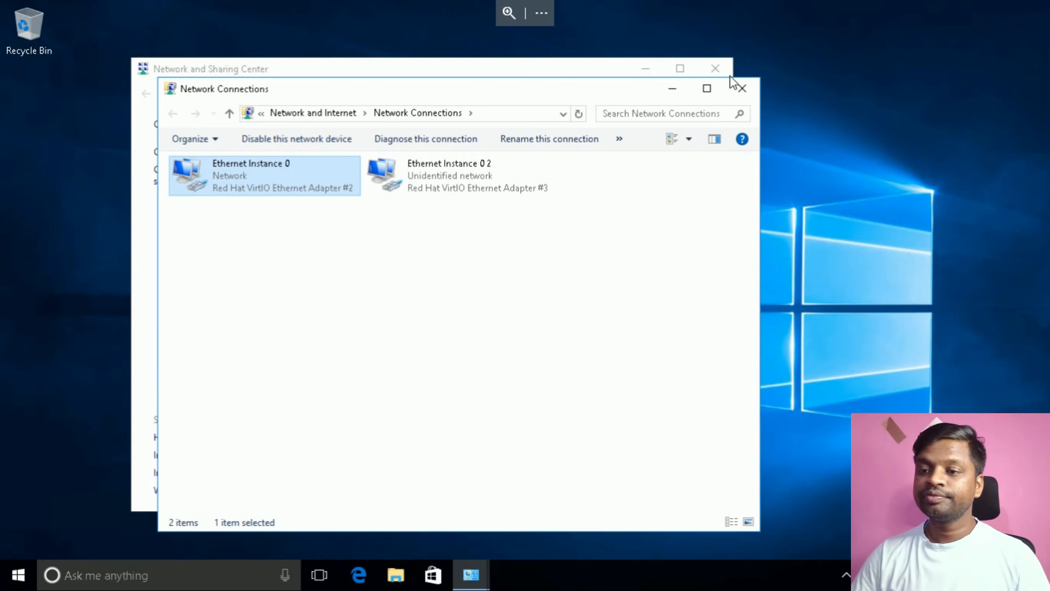
{"action": "left_click", "coordinate": [738, 94]}
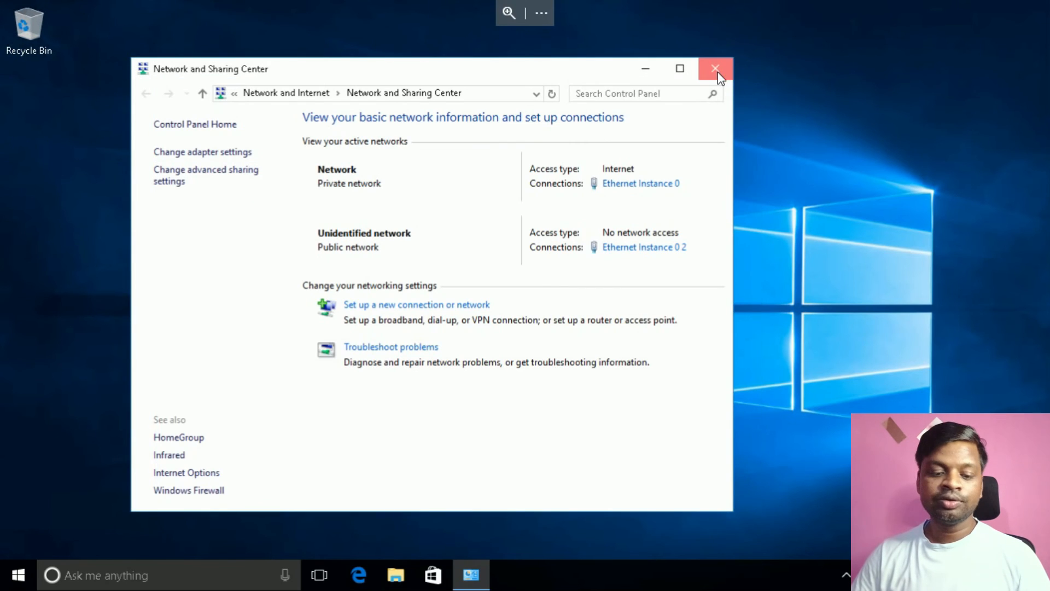
{"action": "left_click", "coordinate": [715, 68]}
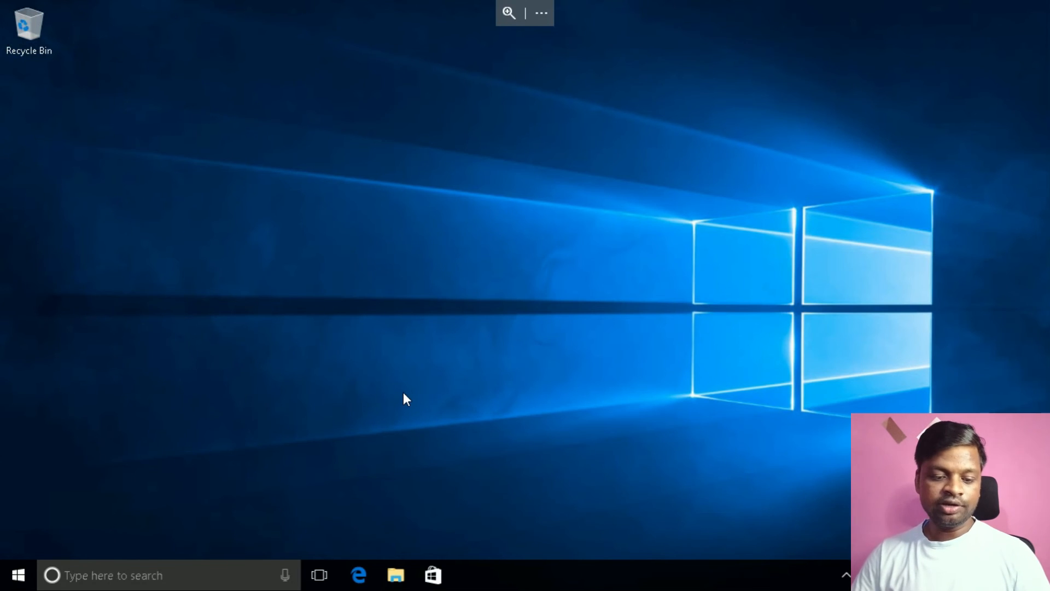
Open the administrator account's Change password page in Control Panel via 'contr' search.
{"action": "key", "text": "super"}
{"action": "type", "text": "contr"}
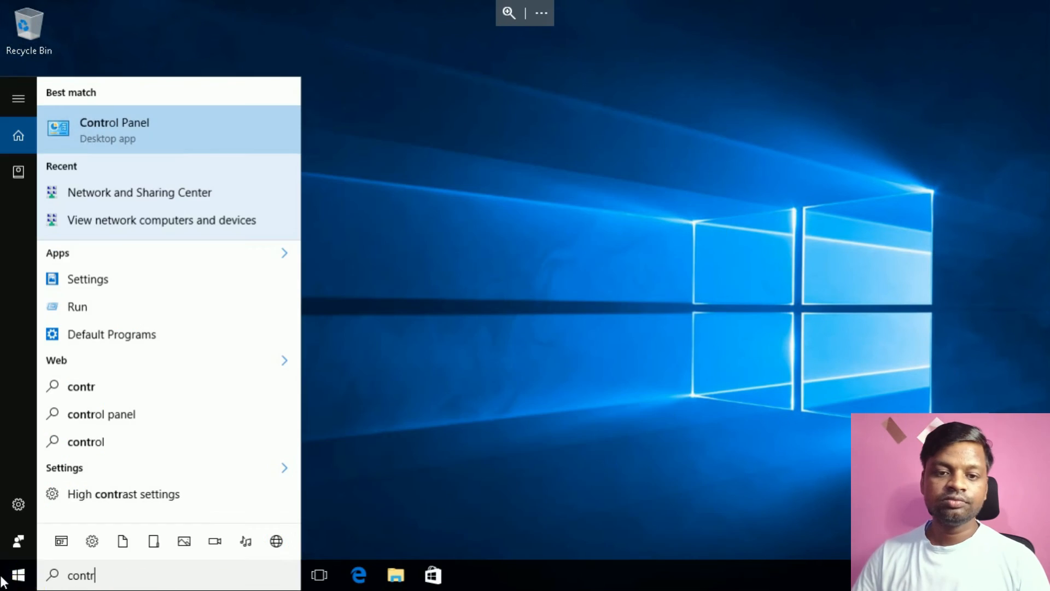
{"action": "left_click", "coordinate": [188, 119]}
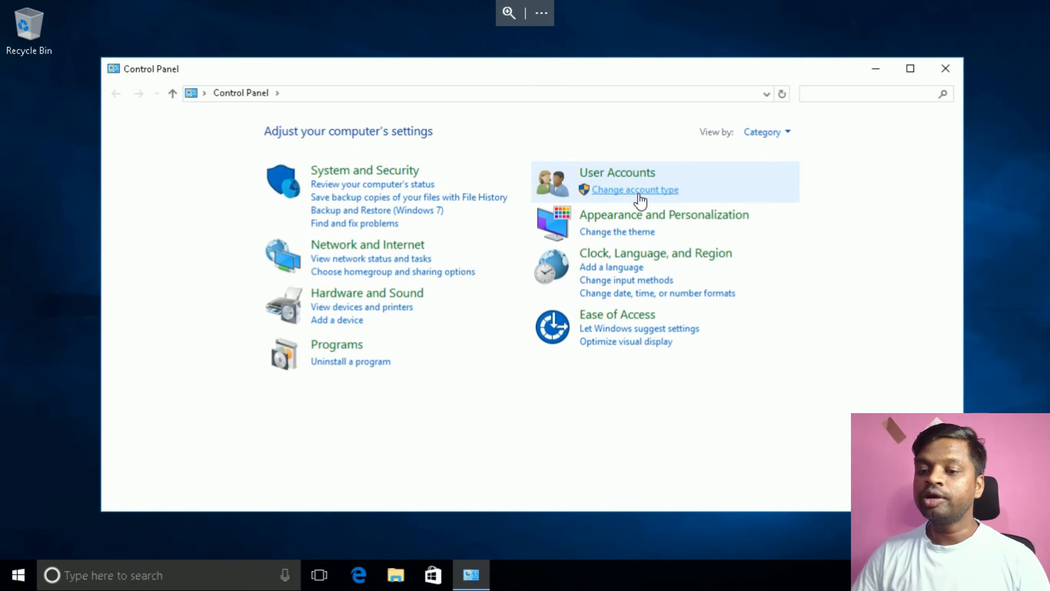
{"action": "left_click", "coordinate": [639, 191]}
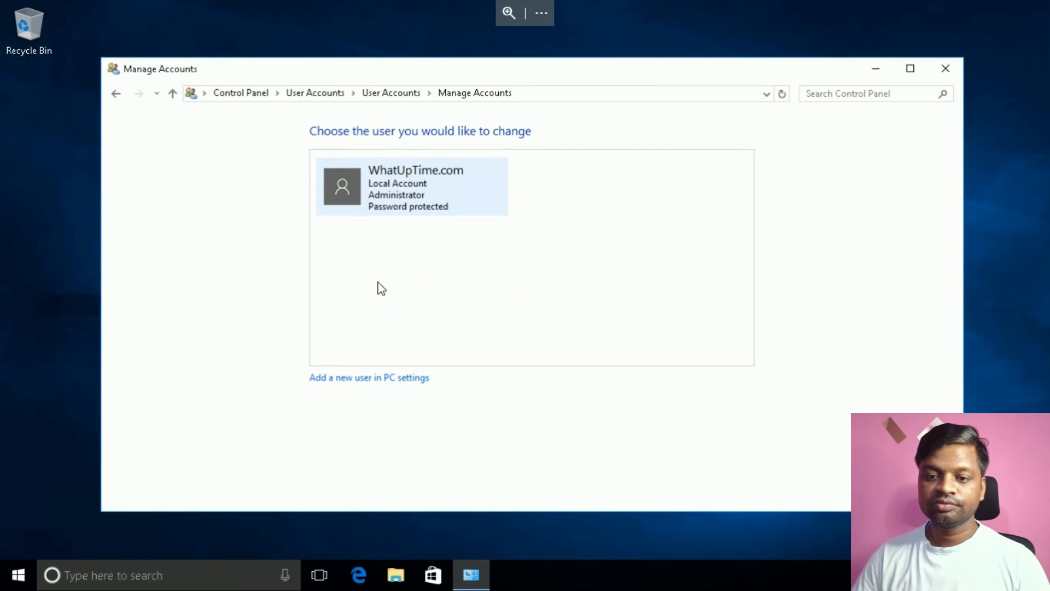
{"action": "left_click", "coordinate": [416, 195]}
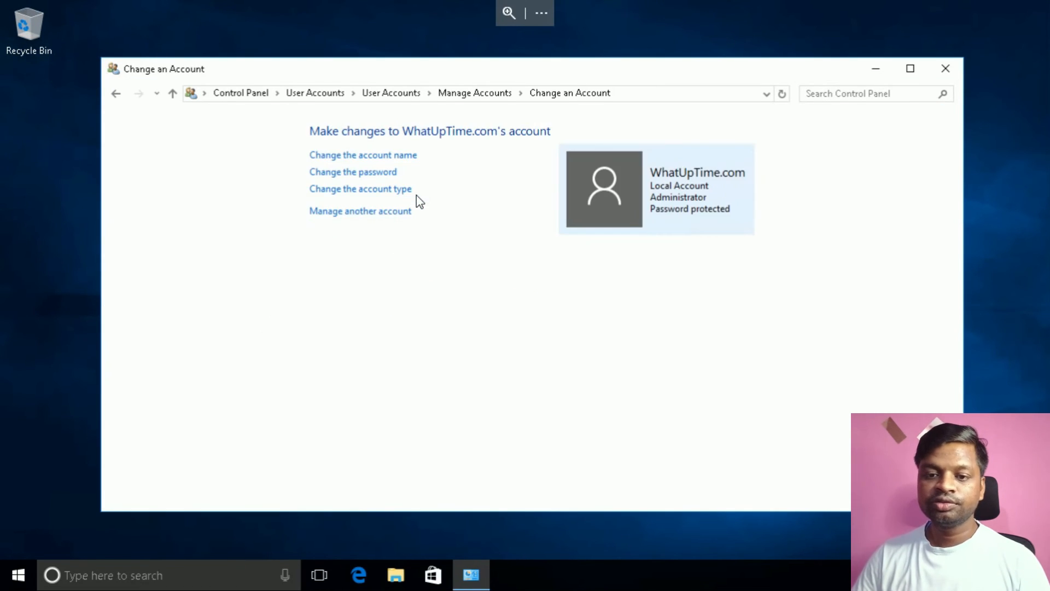
{"action": "left_click", "coordinate": [381, 173]}
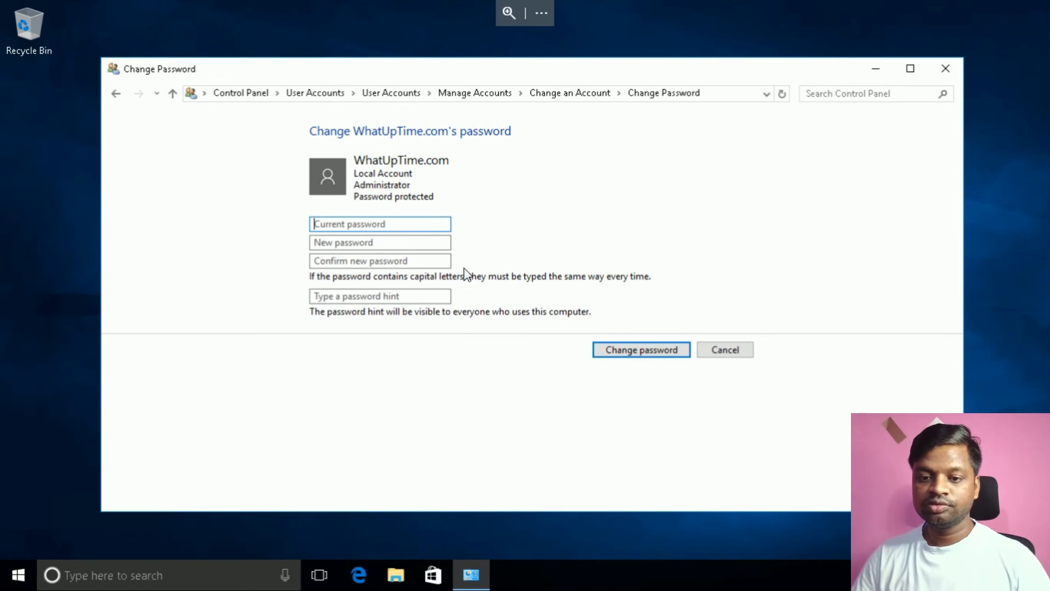
Enter the current password, new password, confirmation and a hint, save, and close the window.
{"action": "key", "text": "ctrl+v"}
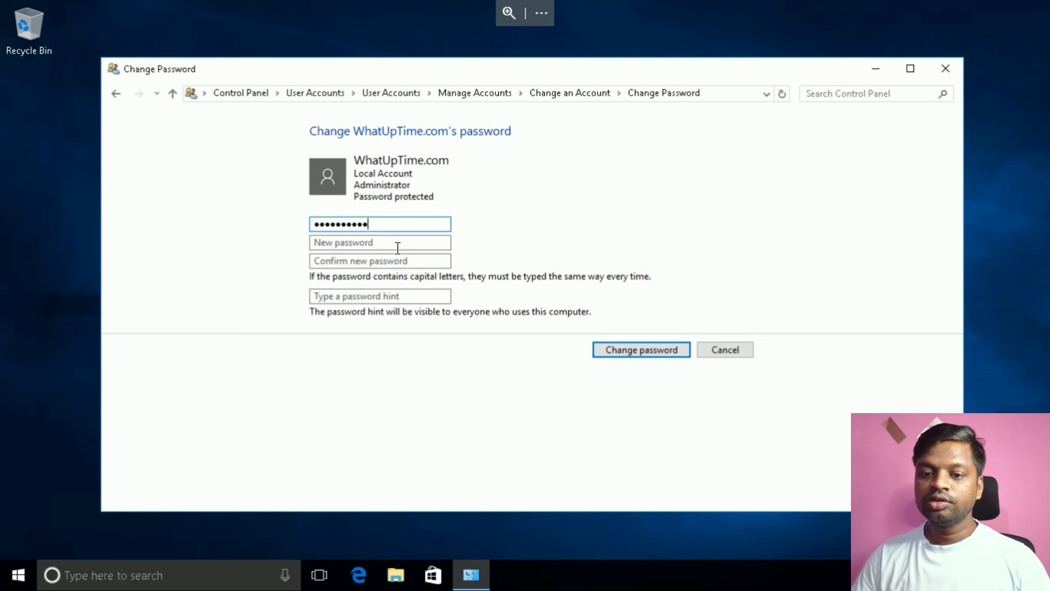
{"action": "left_click", "coordinate": [401, 243]}
{"action": "type", "text": "••••"}
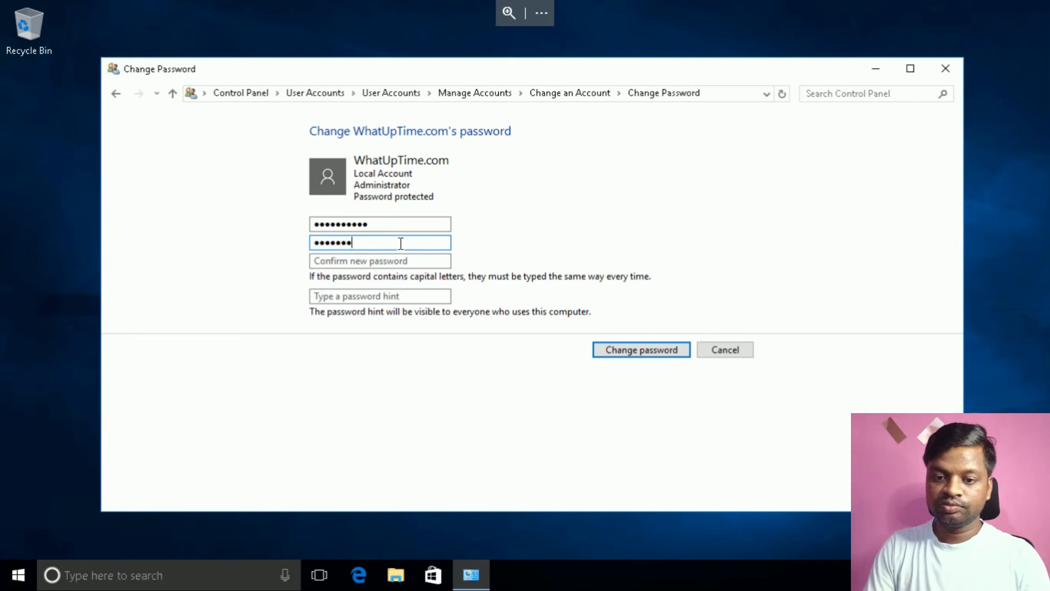
{"action": "key", "text": "BackSpace"}
{"action": "key", "text": "BackSpace"}
{"action": "key", "text": "BackSpace"}
{"action": "key", "text": "BackSpace"}
{"action": "key", "text": "BackSpace"}
{"action": "key", "text": "BackSpace"}
{"action": "type", "text": "•••"}
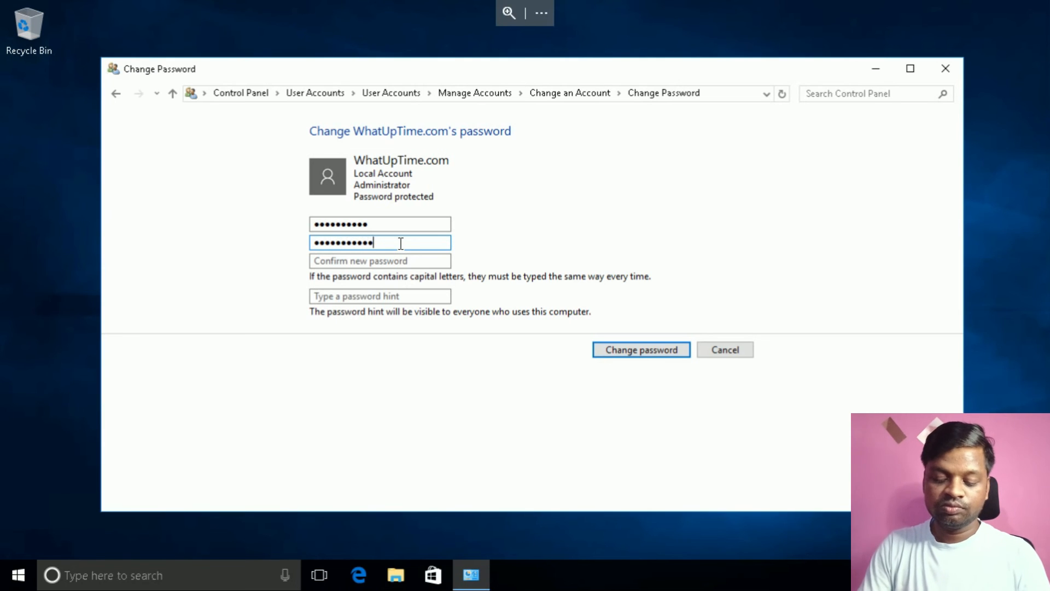
{"action": "key", "text": "Tab"}
{"action": "type", "text": "••"}
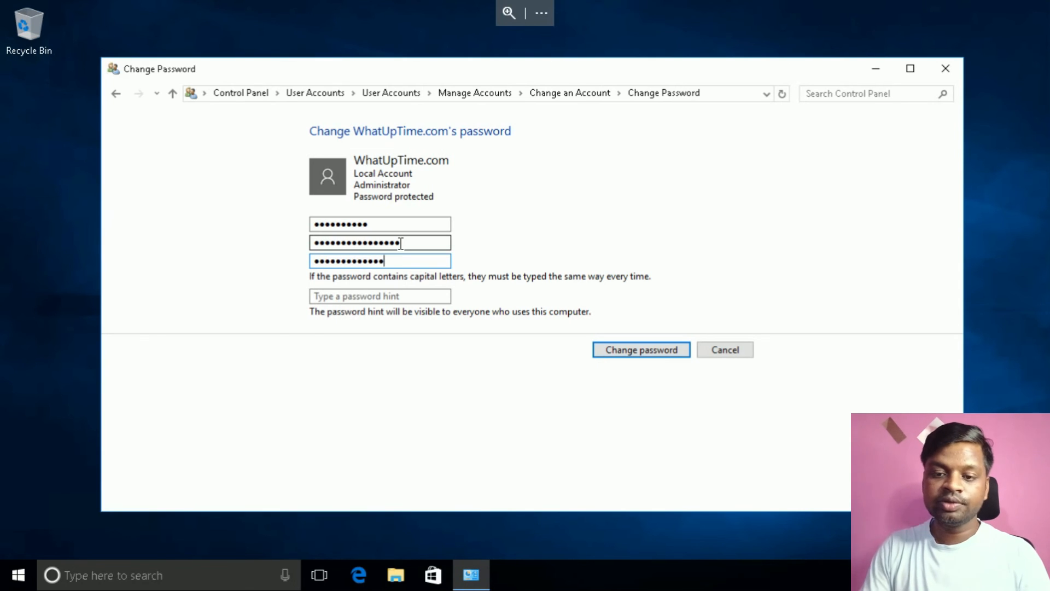
{"action": "left_click", "coordinate": [373, 296]}
{"action": "type", "text": "111"}
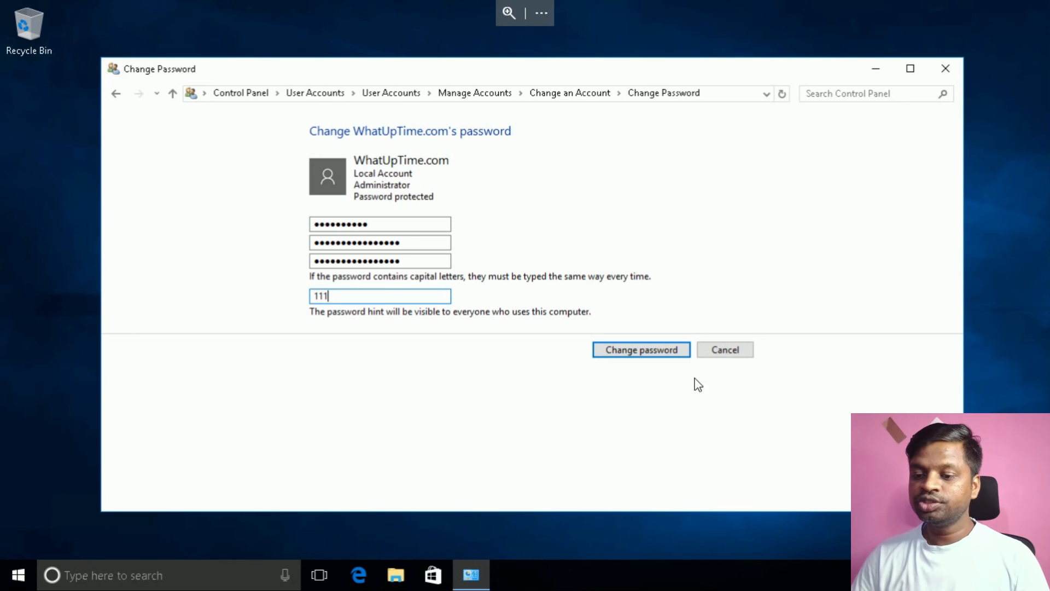
{"action": "left_click", "coordinate": [656, 356]}
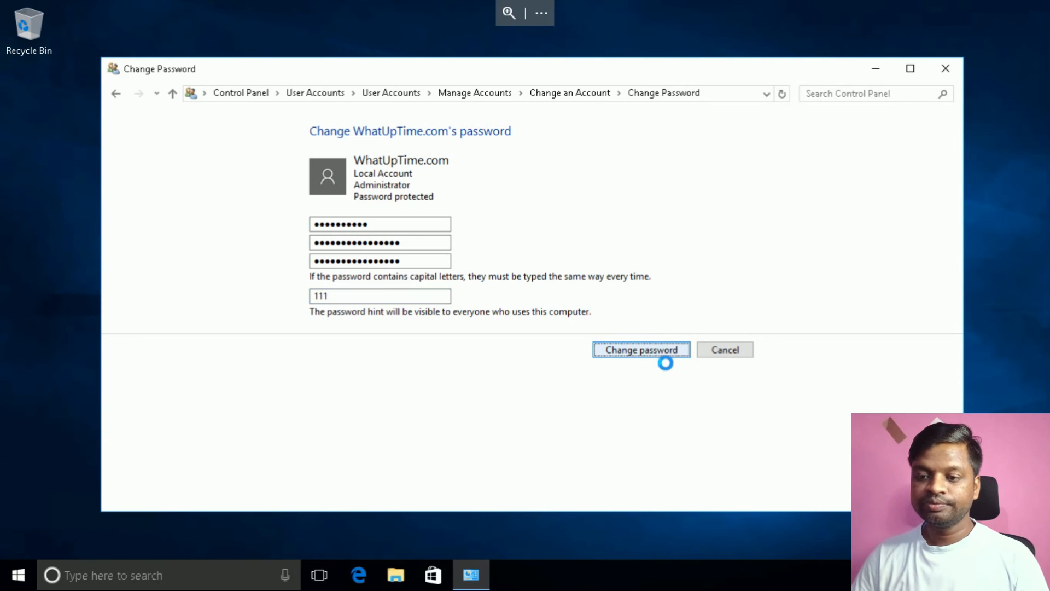
{"action": "left_click", "coordinate": [946, 76]}
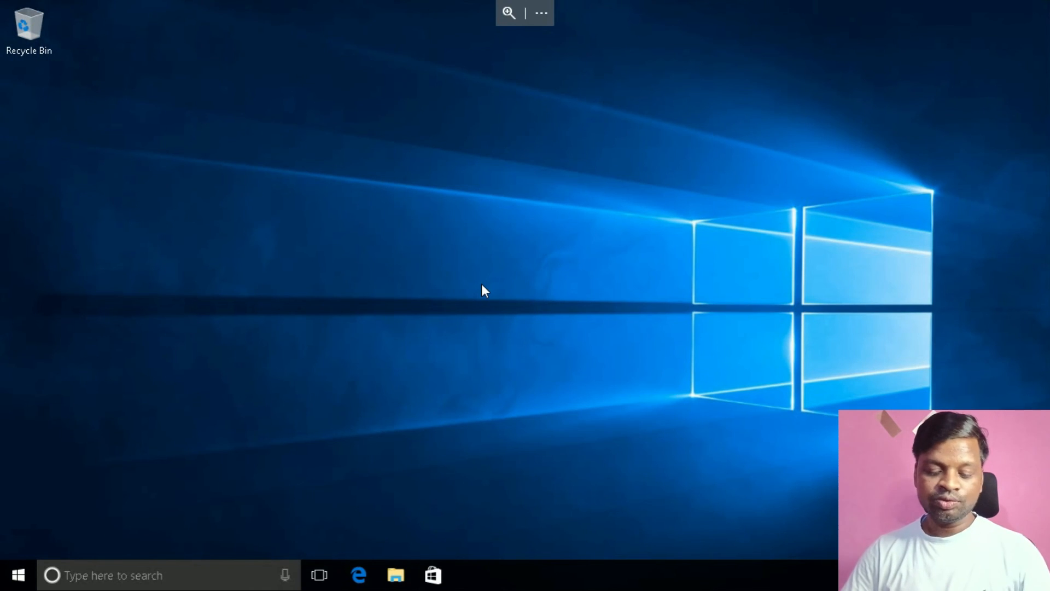
{"action": "key", "text": "super+r"}
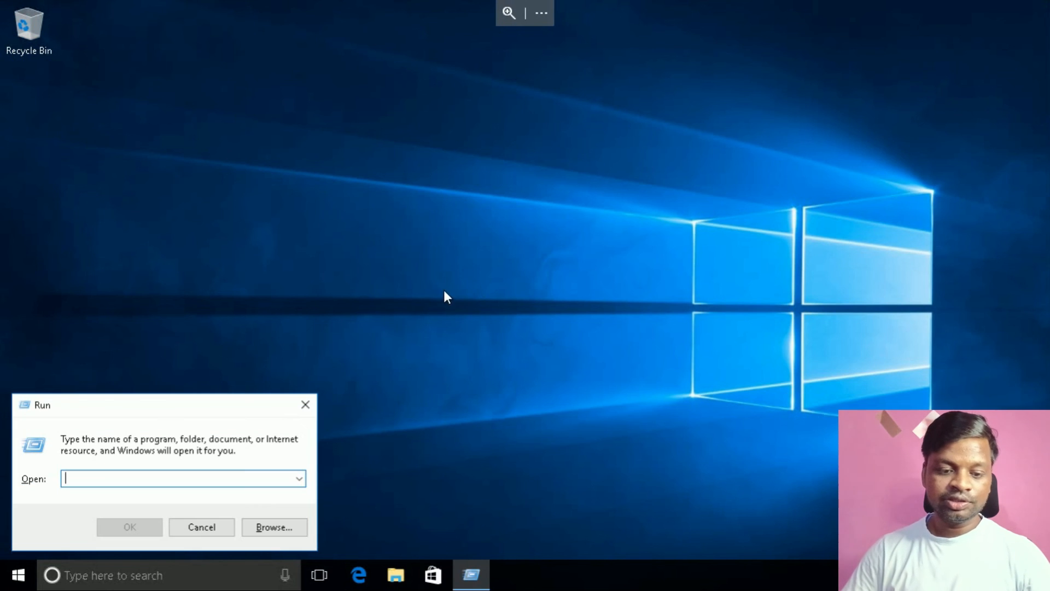
{"action": "type", "text": "dxdiag"}
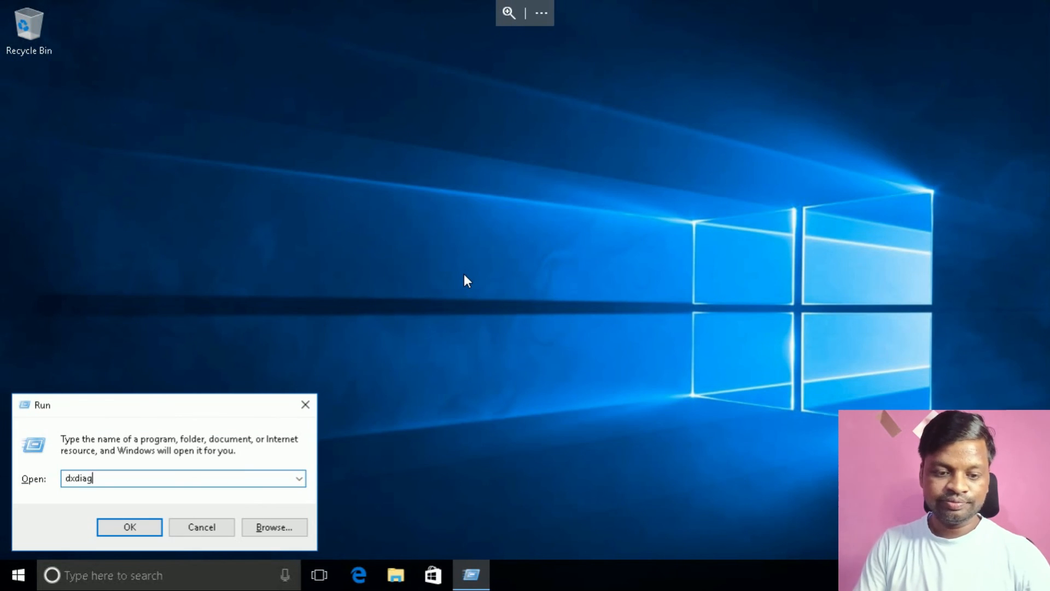
{"action": "key", "text": "Return"}
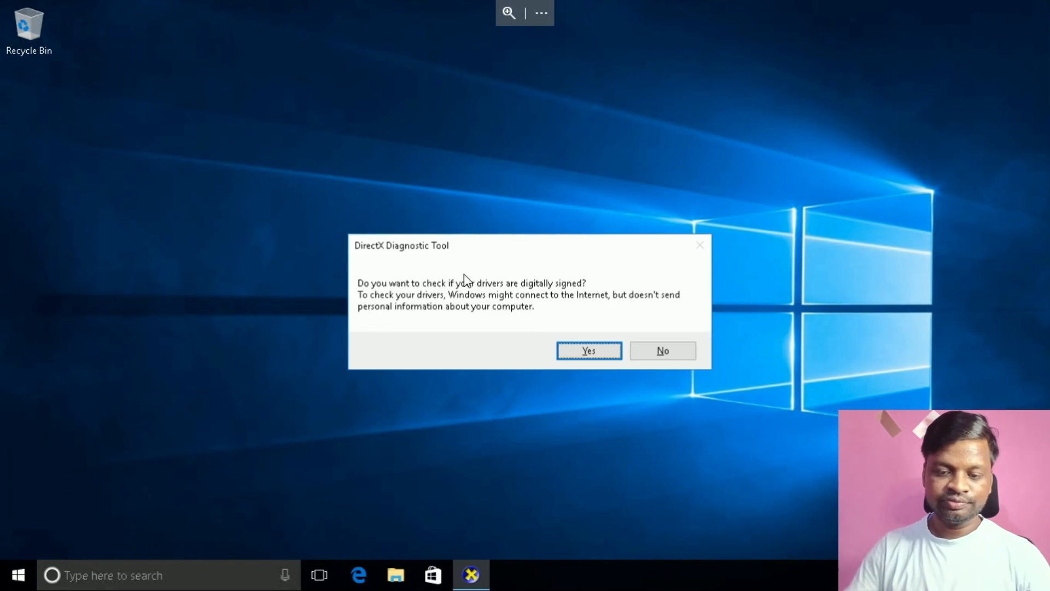
{"action": "left_click", "coordinate": [581, 353]}
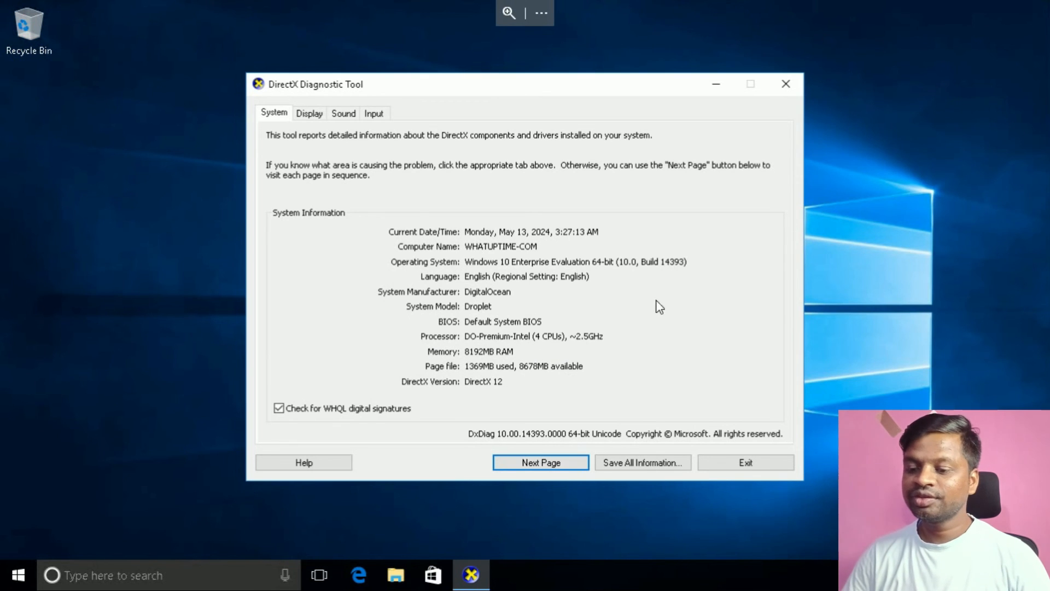
{"action": "left_click", "coordinate": [785, 84]}
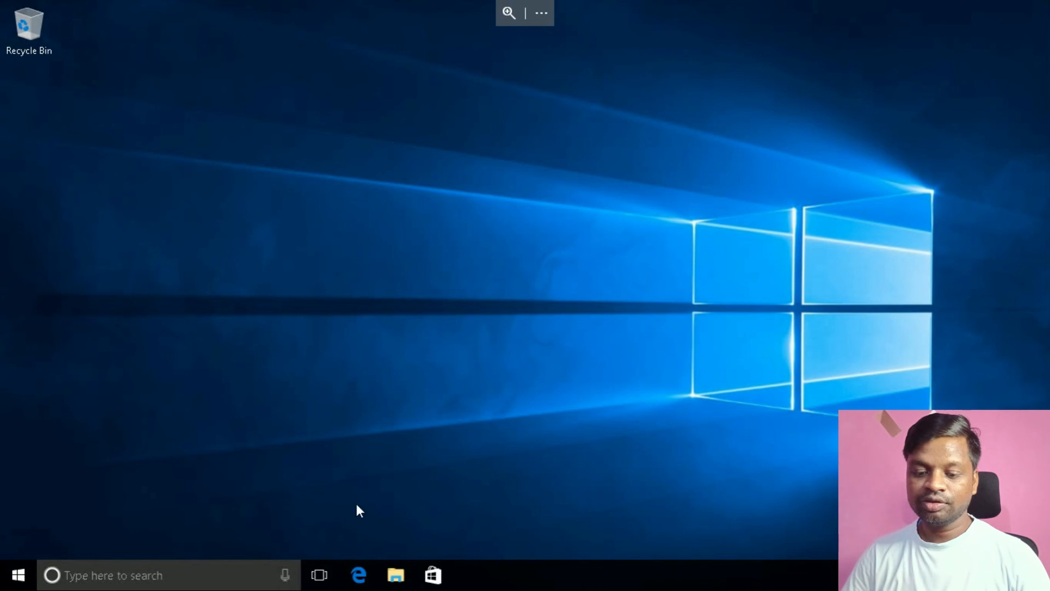
In the maximized built-in Edge, accept the terms and save the new Edge installer.
{"action": "left_click", "coordinate": [358, 574]}
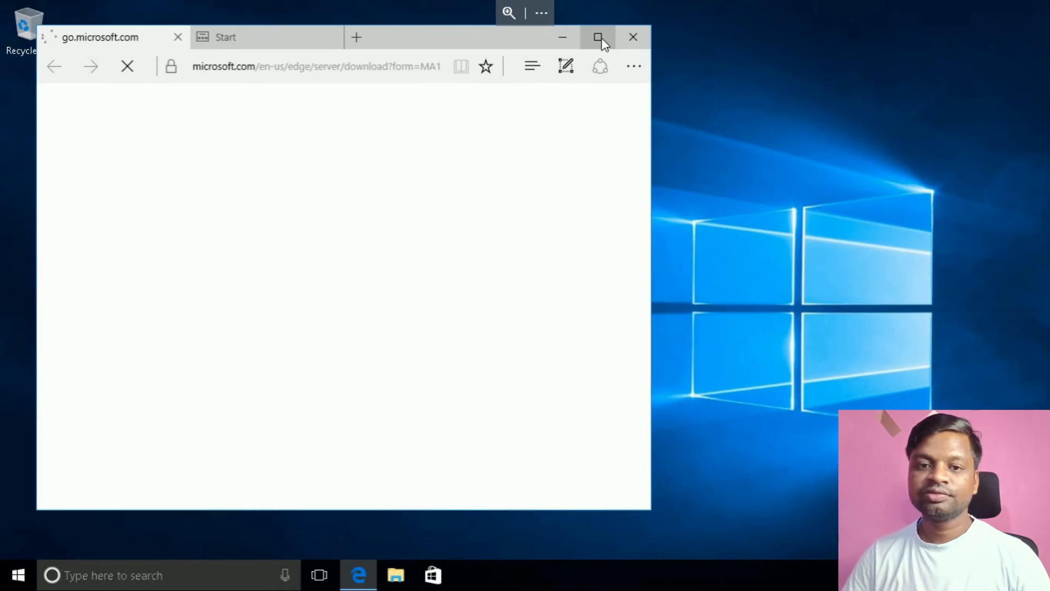
{"action": "left_click", "coordinate": [599, 37]}
{"action": "left_click", "coordinate": [550, 458]}
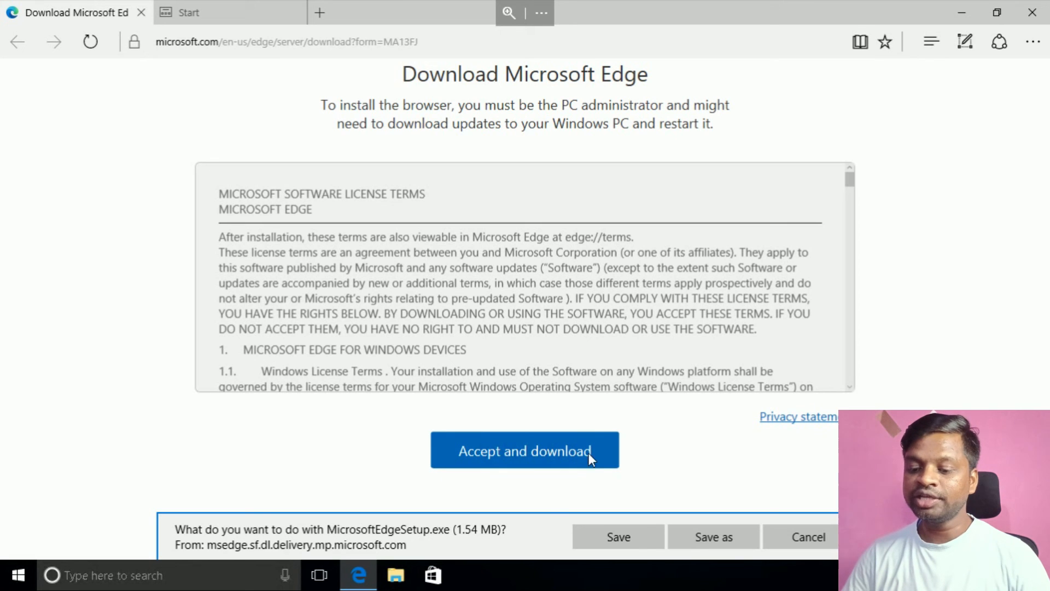
{"action": "left_click", "coordinate": [618, 539]}
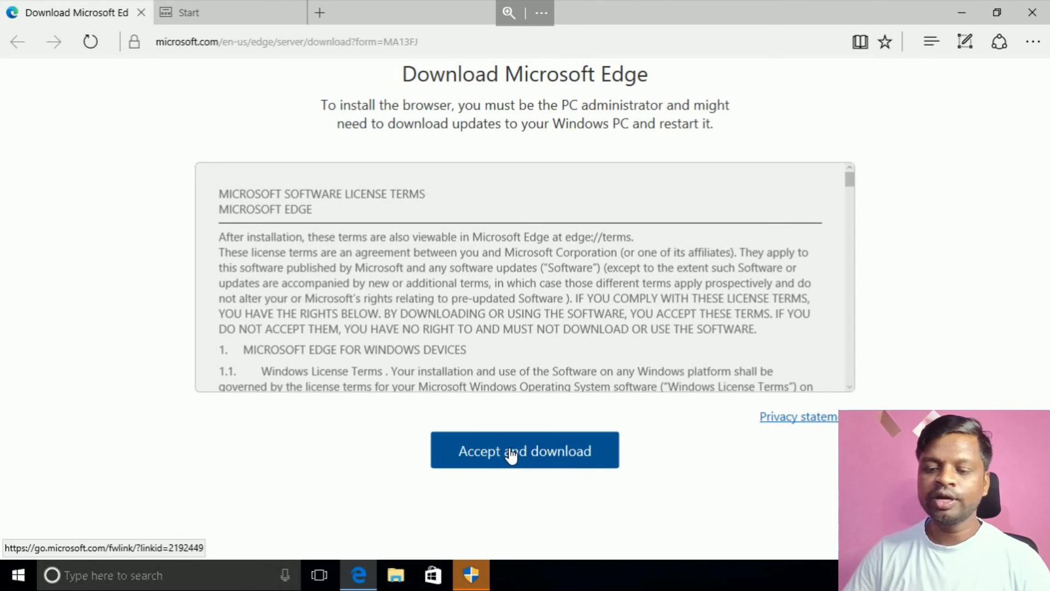
Run the Edge installer, approve the UAC prompt, and launch the newly installed Edge.
{"action": "left_click", "coordinate": [471, 581]}
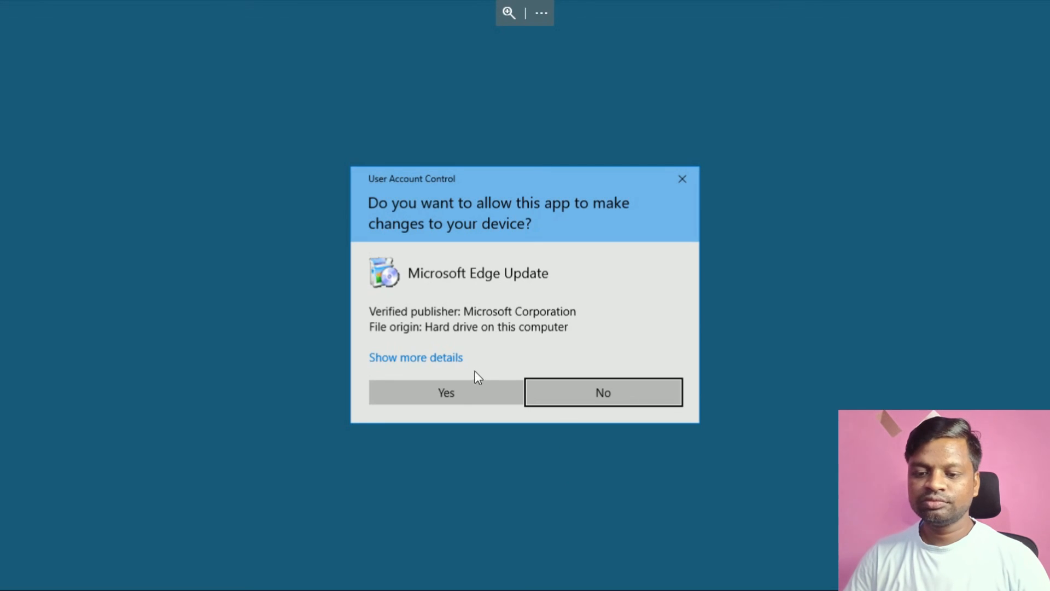
{"action": "left_click", "coordinate": [468, 402]}
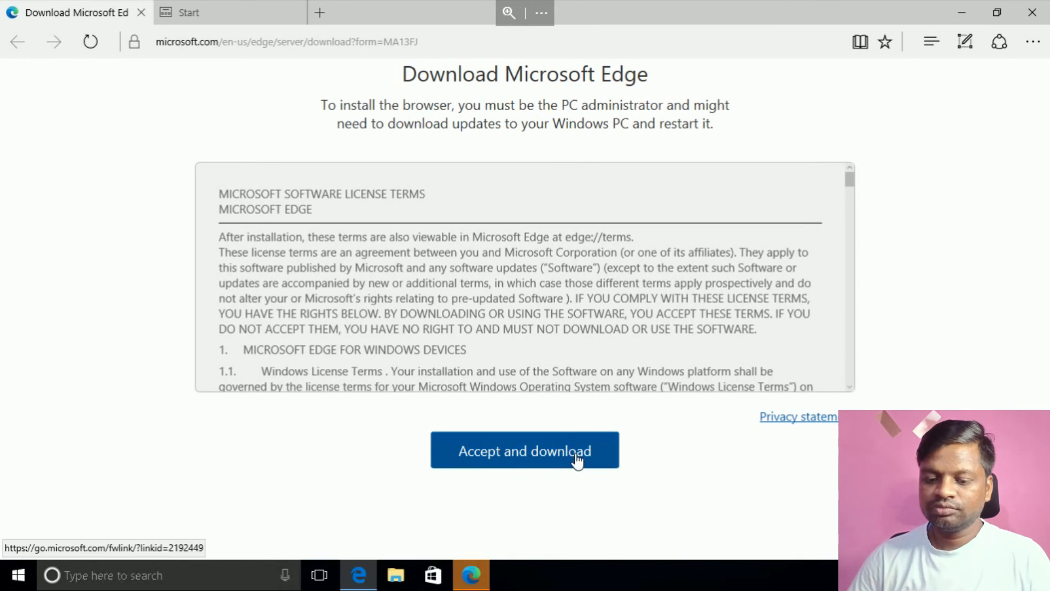
{"action": "left_click", "coordinate": [475, 575]}
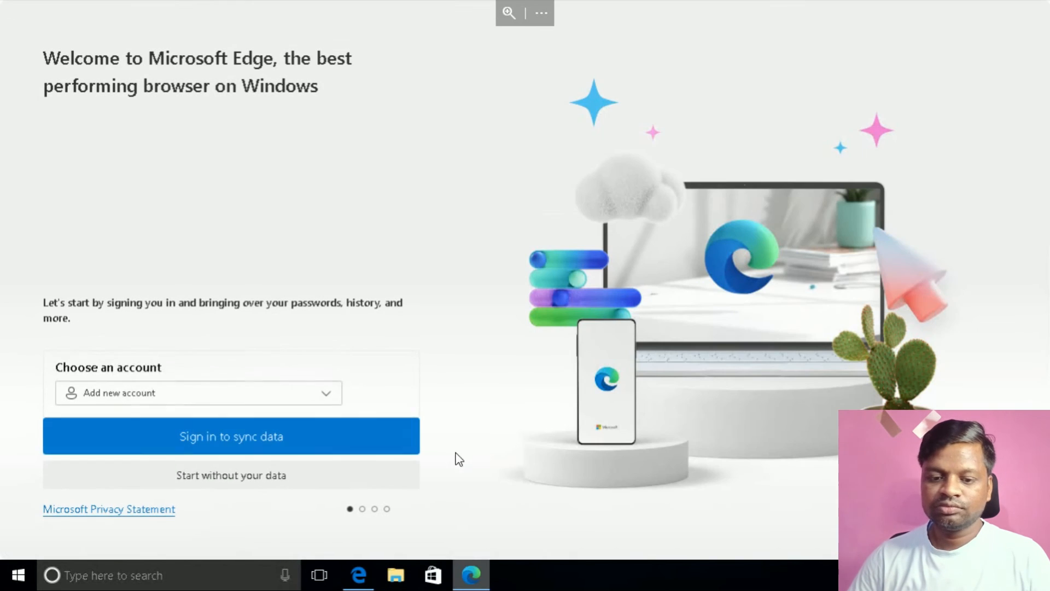
Skip signing in to the new Edge and search for 'internet speed test'.
{"action": "left_click", "coordinate": [271, 484]}
{"action": "left_click", "coordinate": [424, 37]}
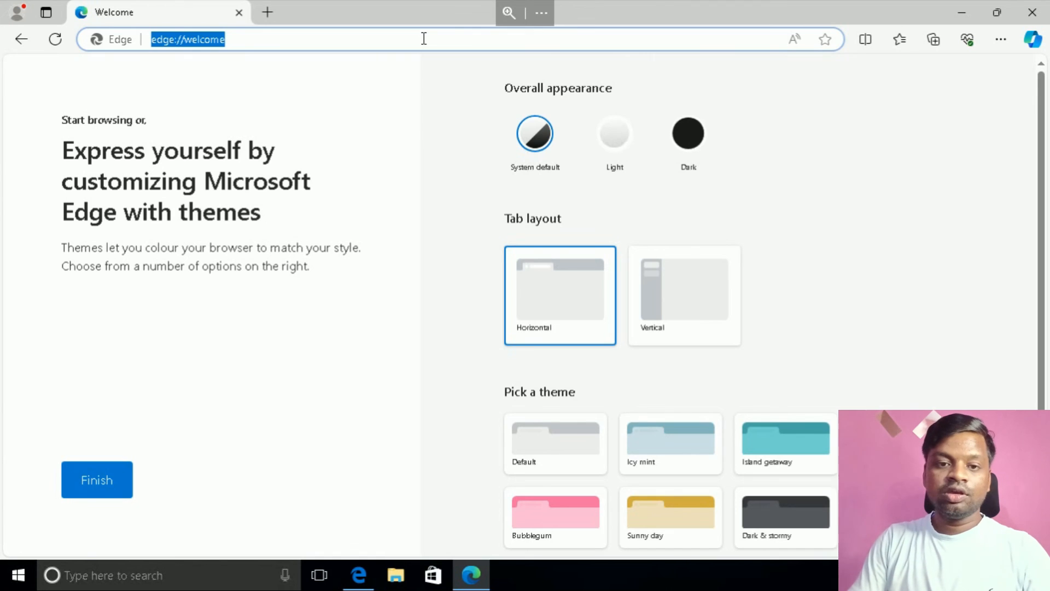
{"action": "type", "text": "interen"}
{"action": "key", "text": "BackSpace"}
{"action": "key", "text": "BackSpace"}
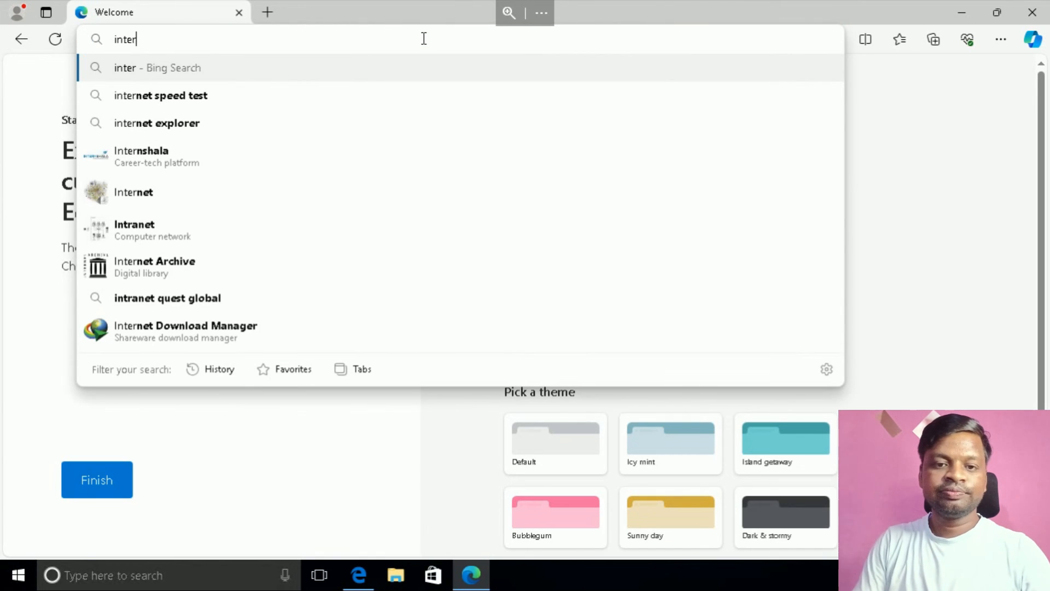
{"action": "left_click", "coordinate": [282, 103]}
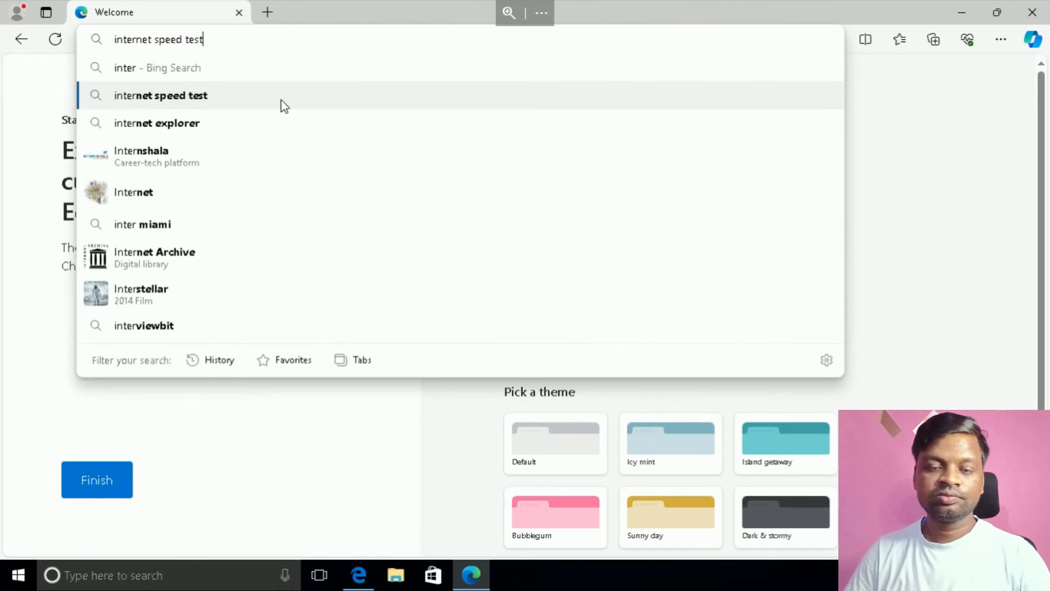
On speedtest.net, dismiss the privacy notice and start the test with location allowed.
{"action": "scroll", "coordinate": [76, 309], "scroll_direction": "down", "scroll_amount": 1}
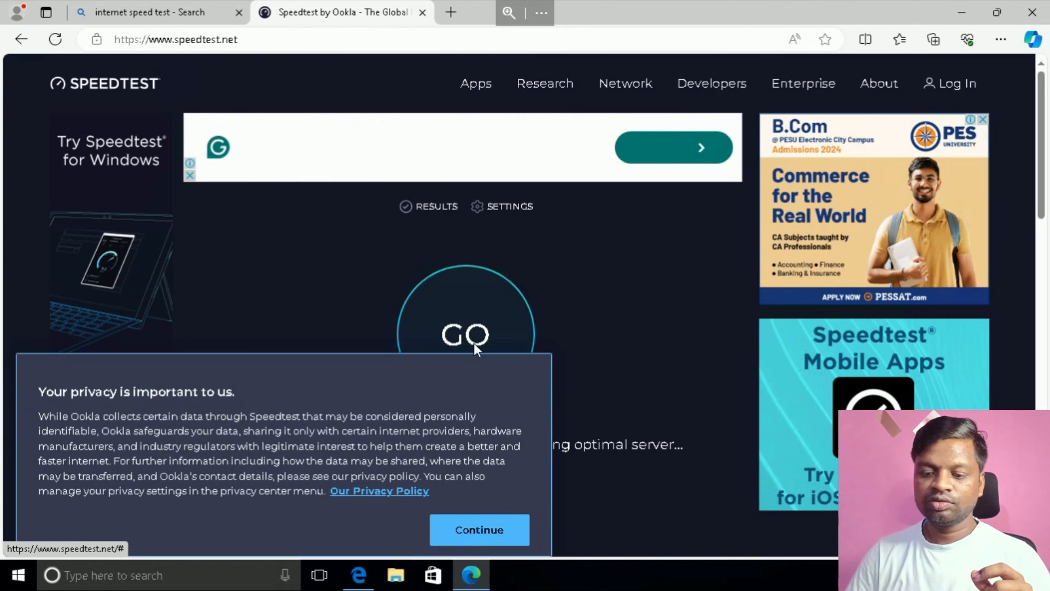
{"action": "left_click", "coordinate": [479, 520]}
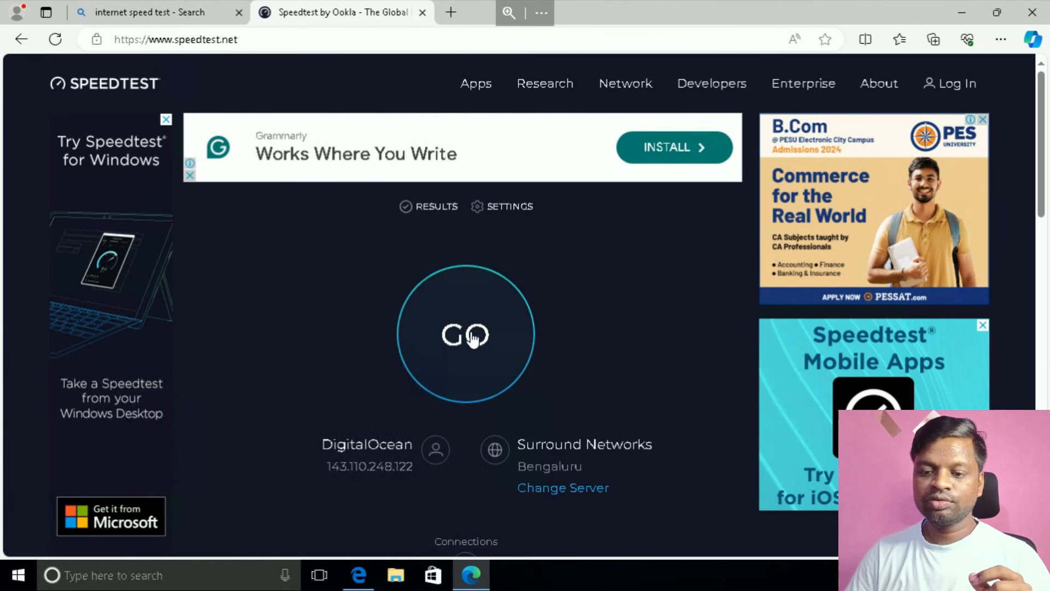
{"action": "left_click", "coordinate": [472, 334]}
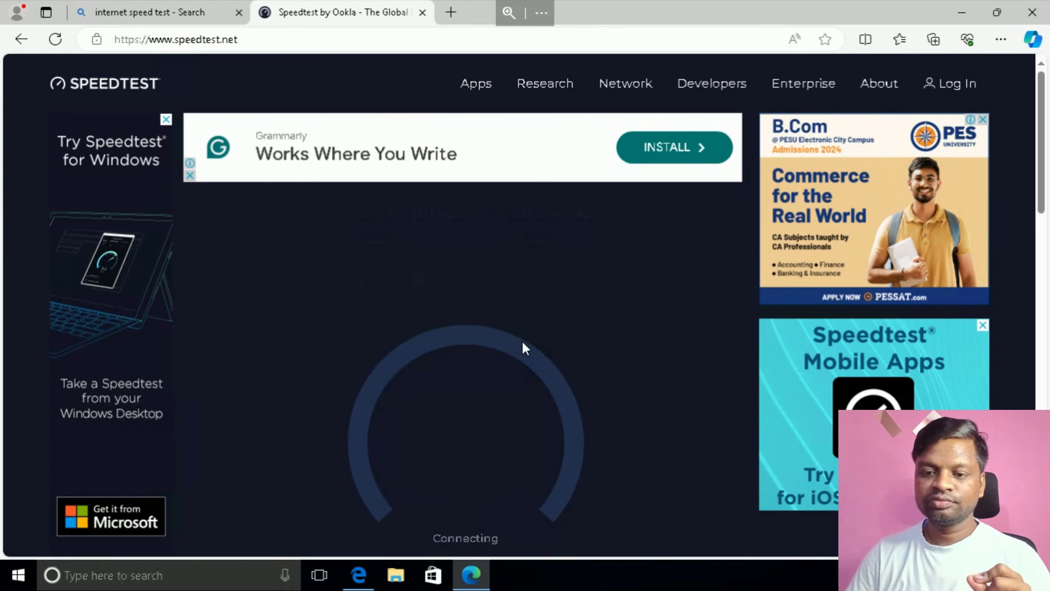
{"action": "left_click", "coordinate": [178, 129]}
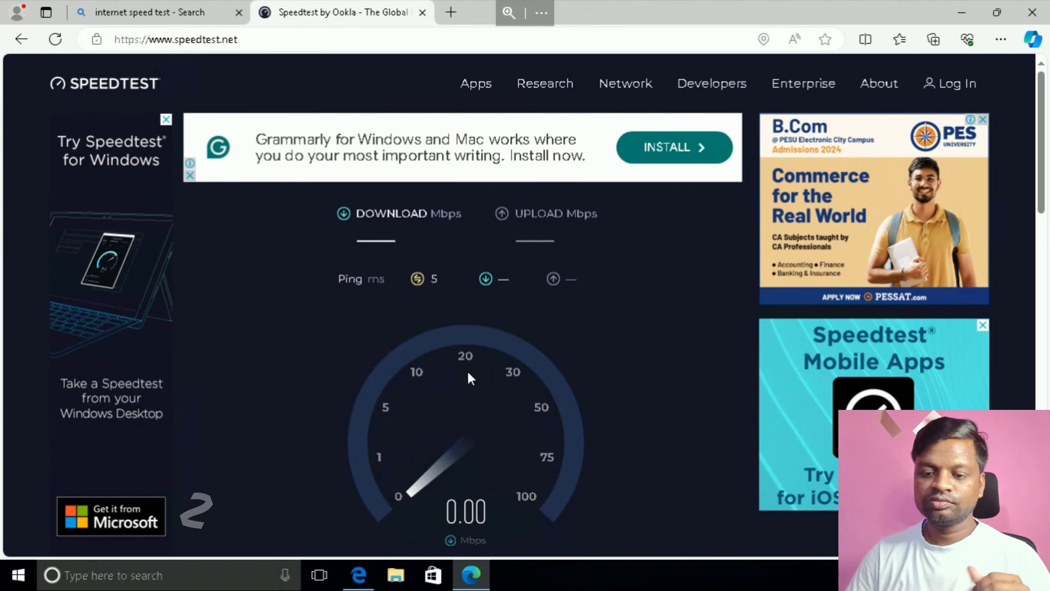